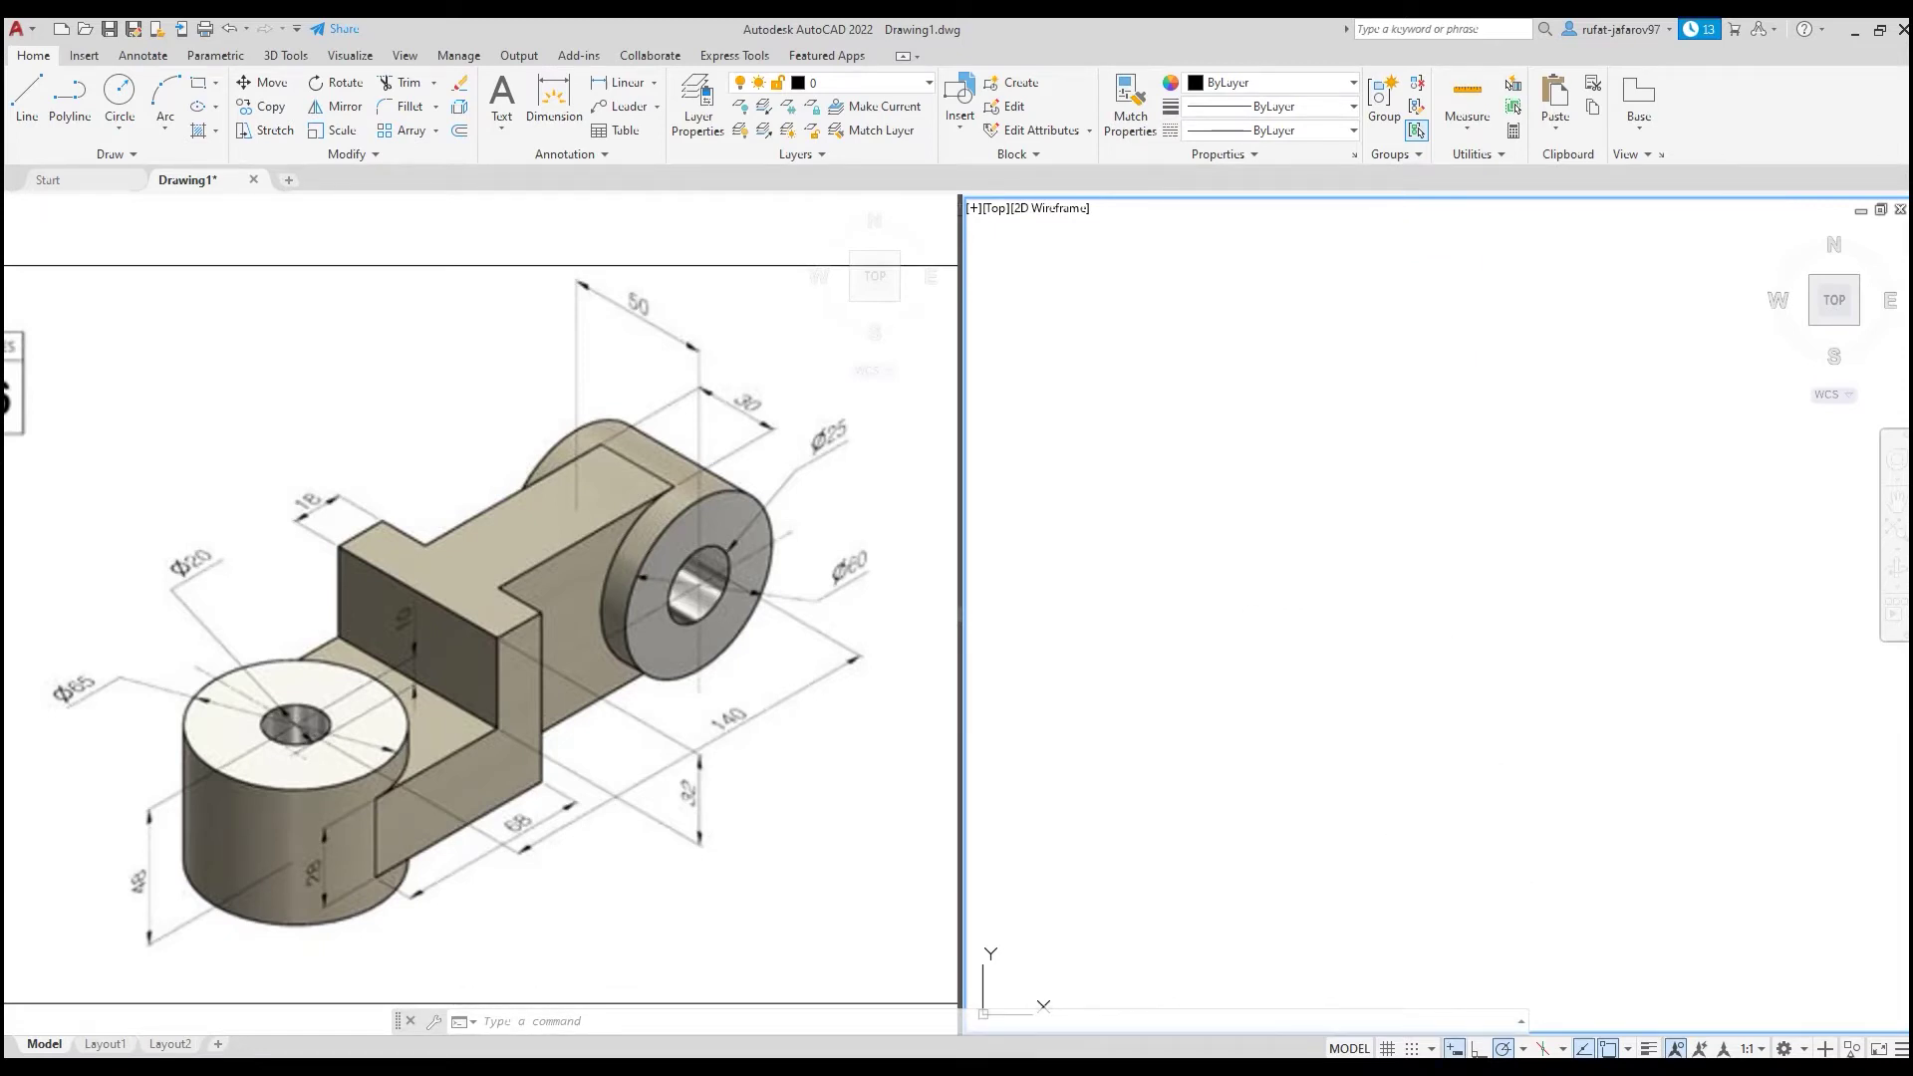
# - Switch the empty right viewport to the Front view
pyautogui.click(724, 523)
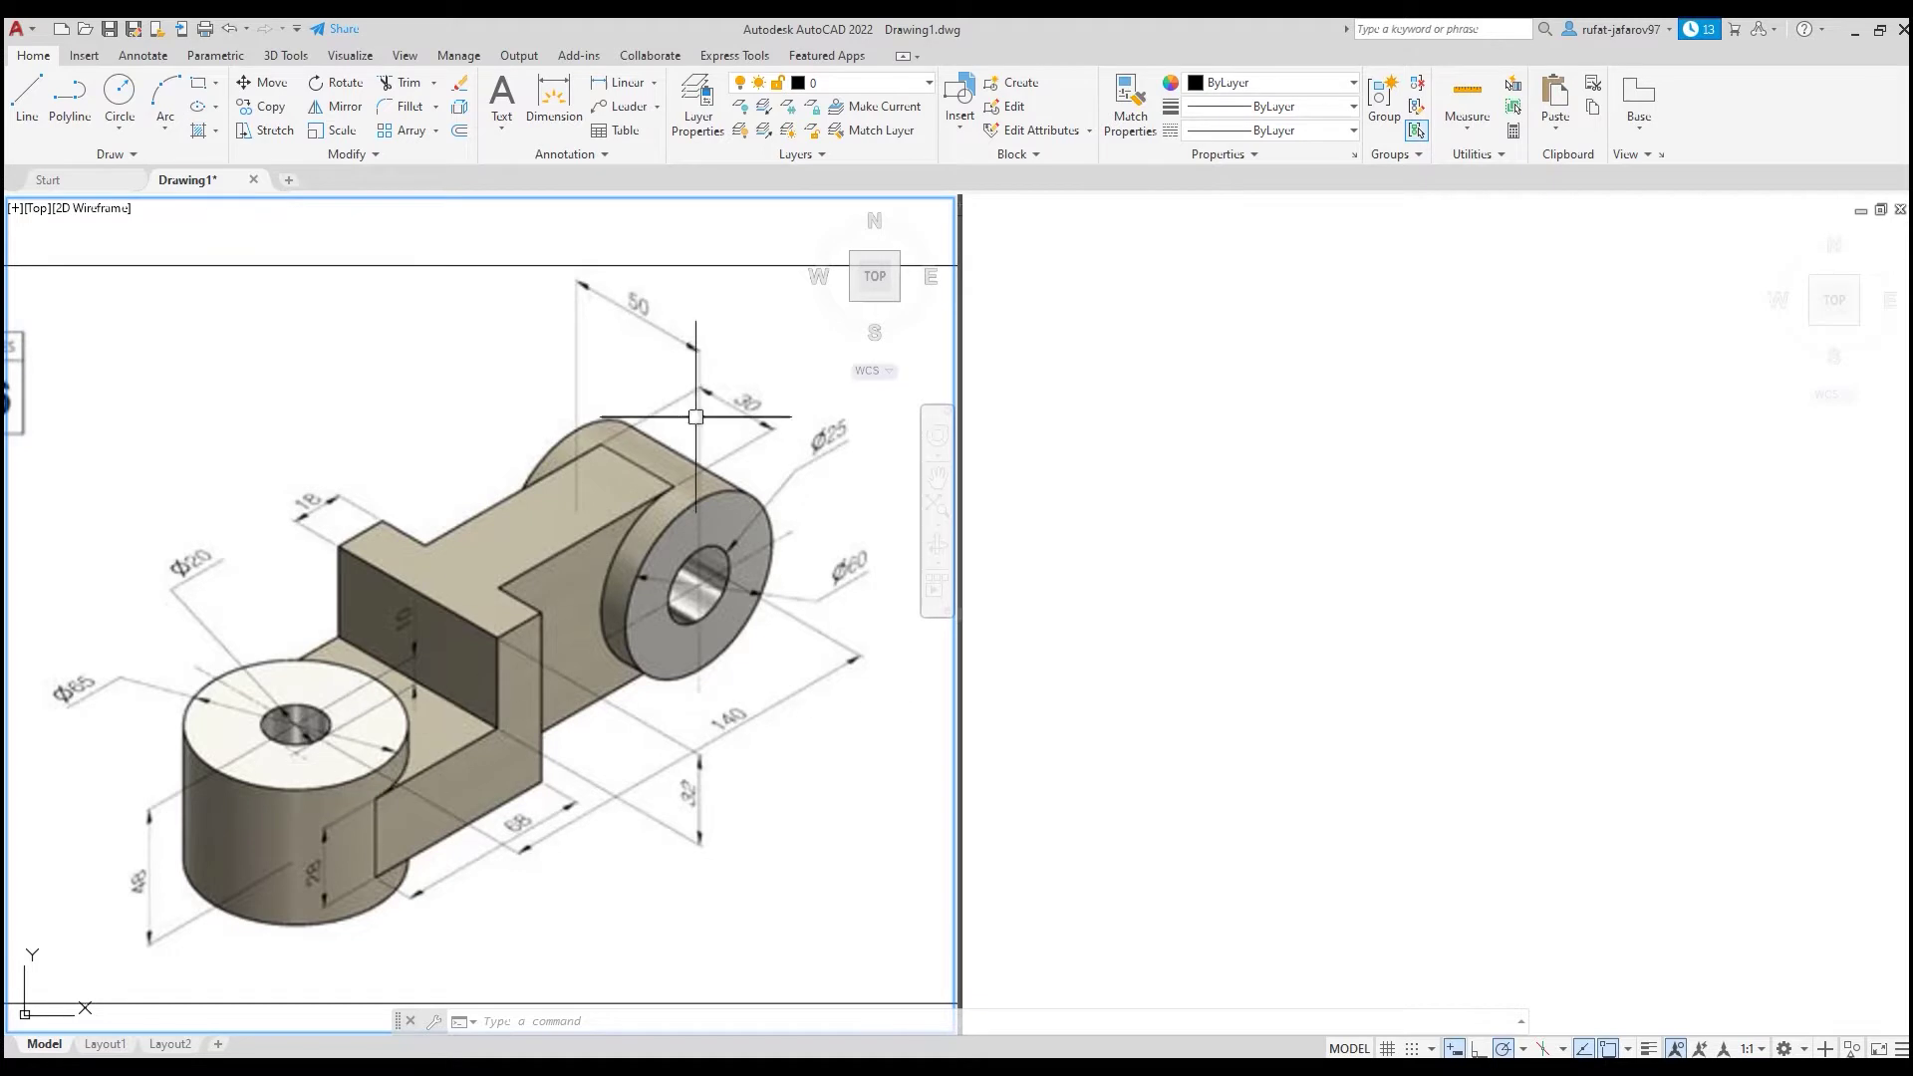
pyautogui.click(692, 533)
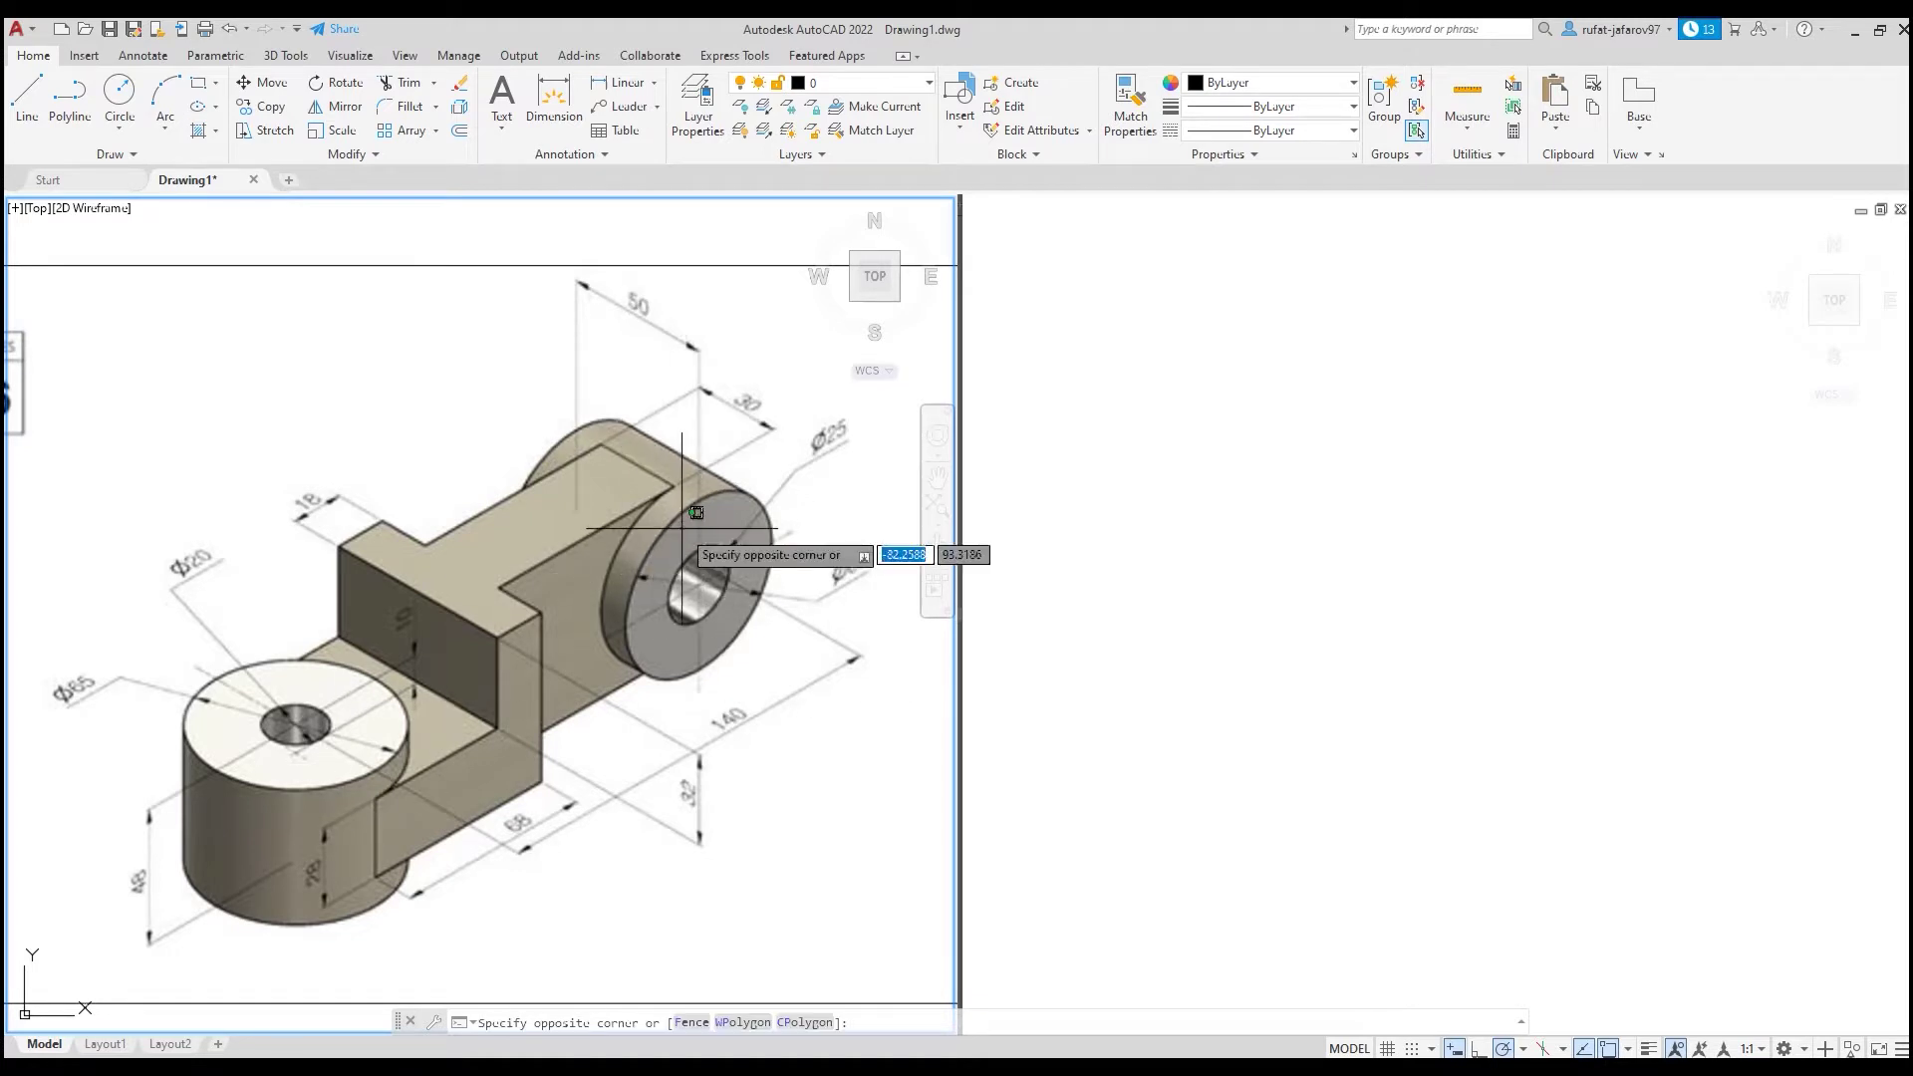
pyautogui.click(1453, 546)
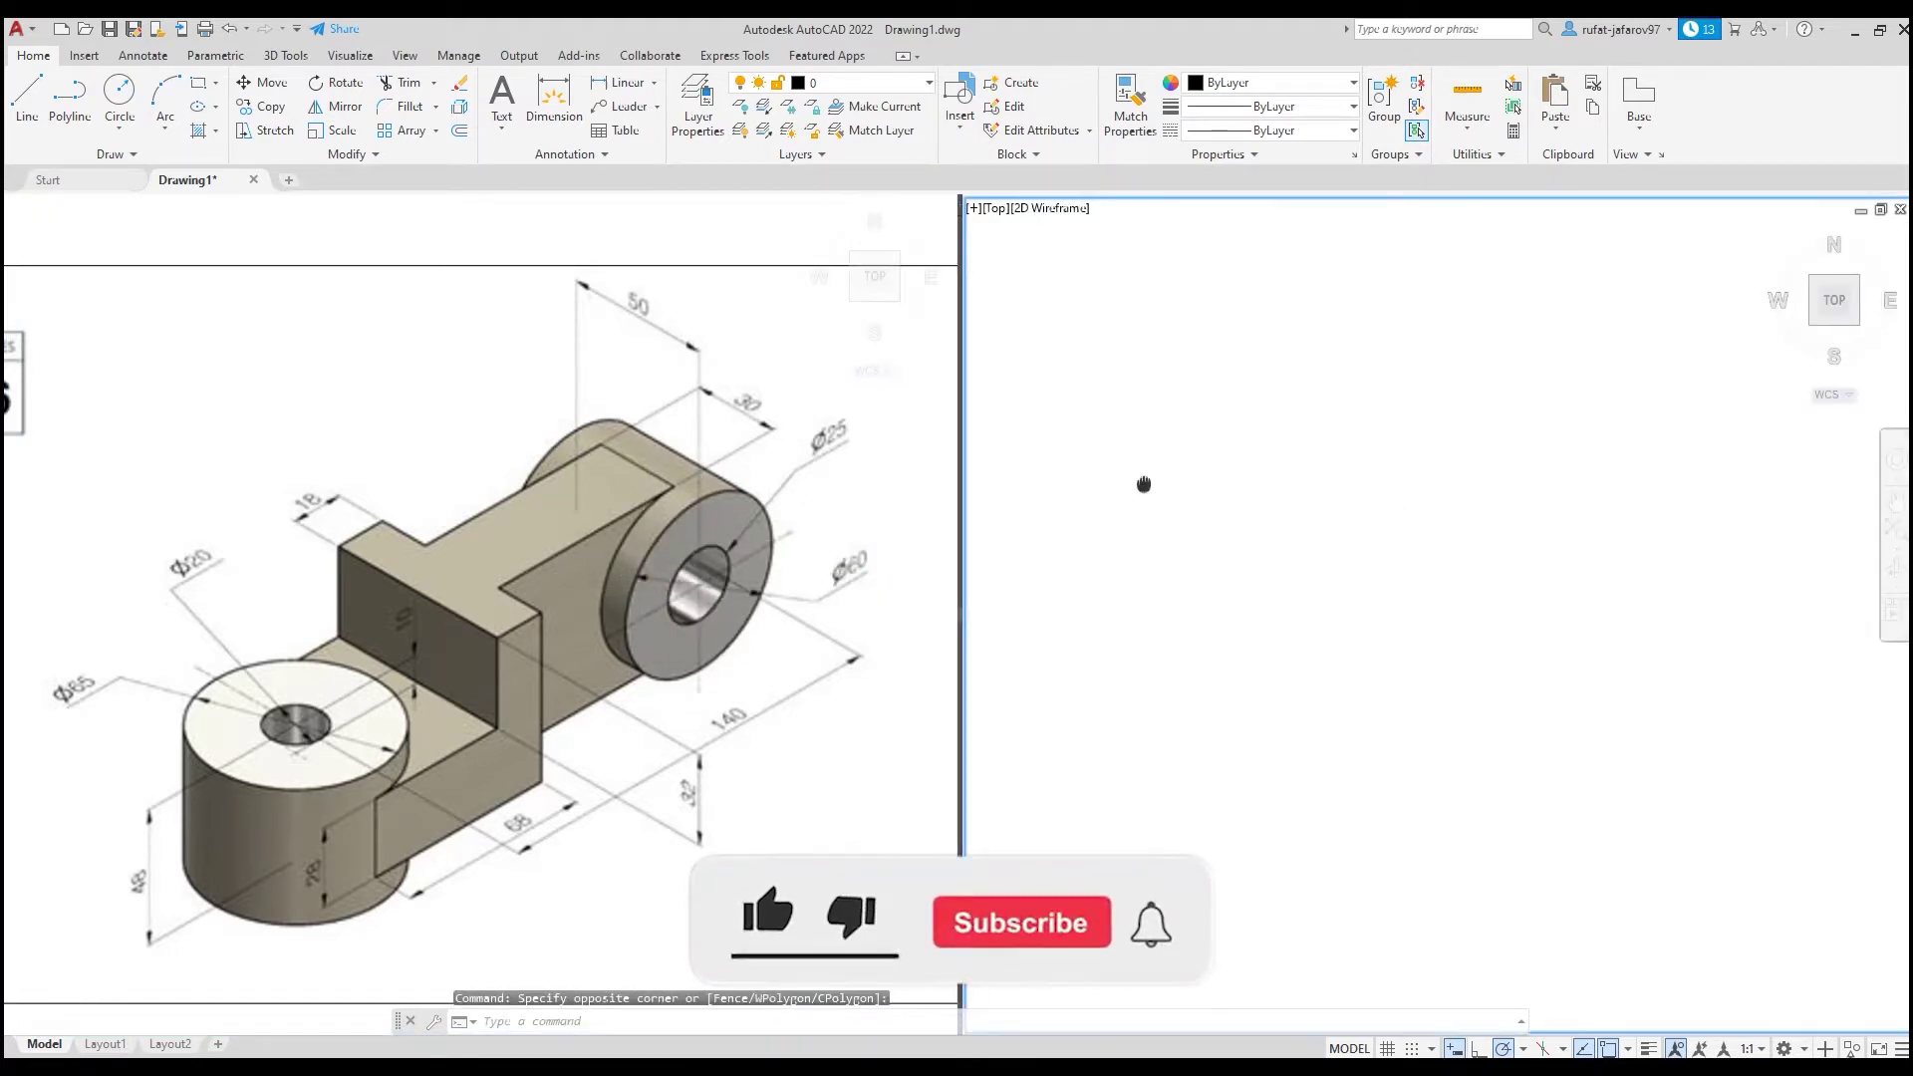
pyautogui.click(991, 208)
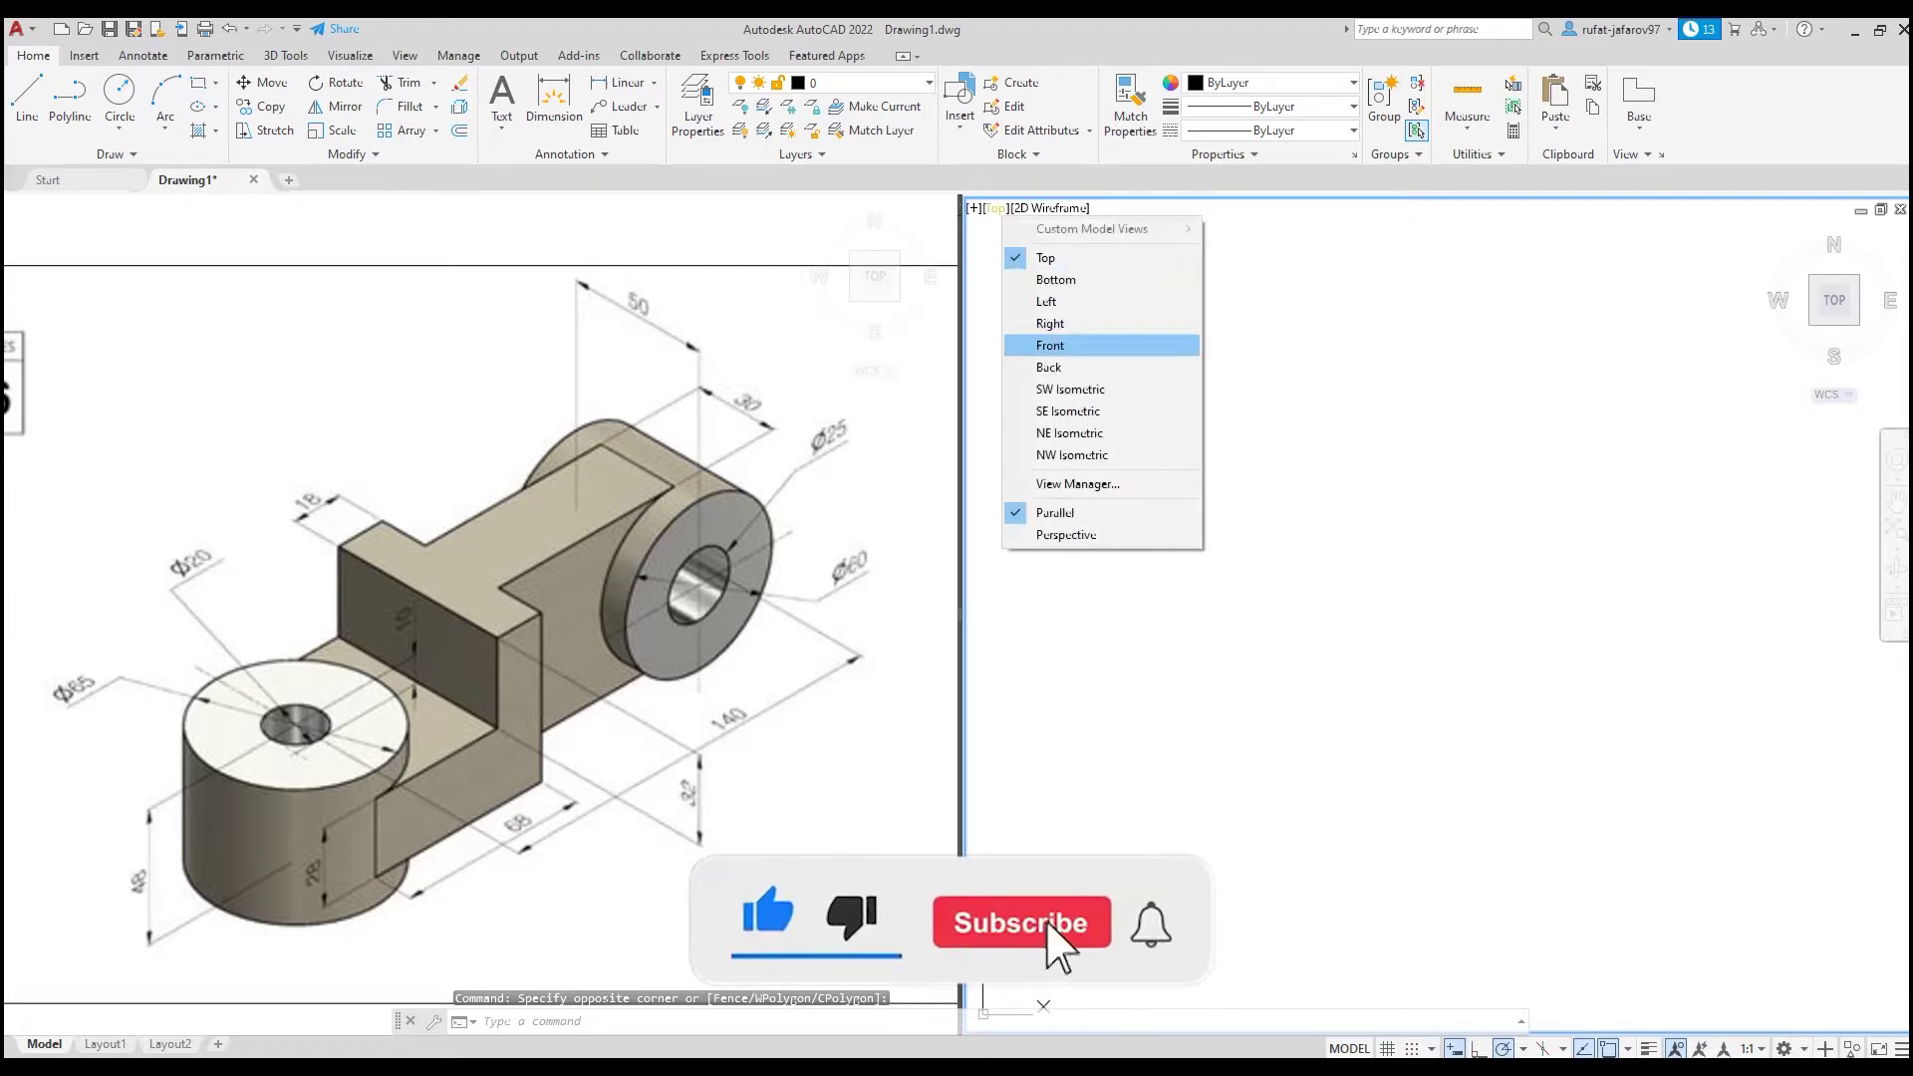
pyautogui.click(1041, 346)
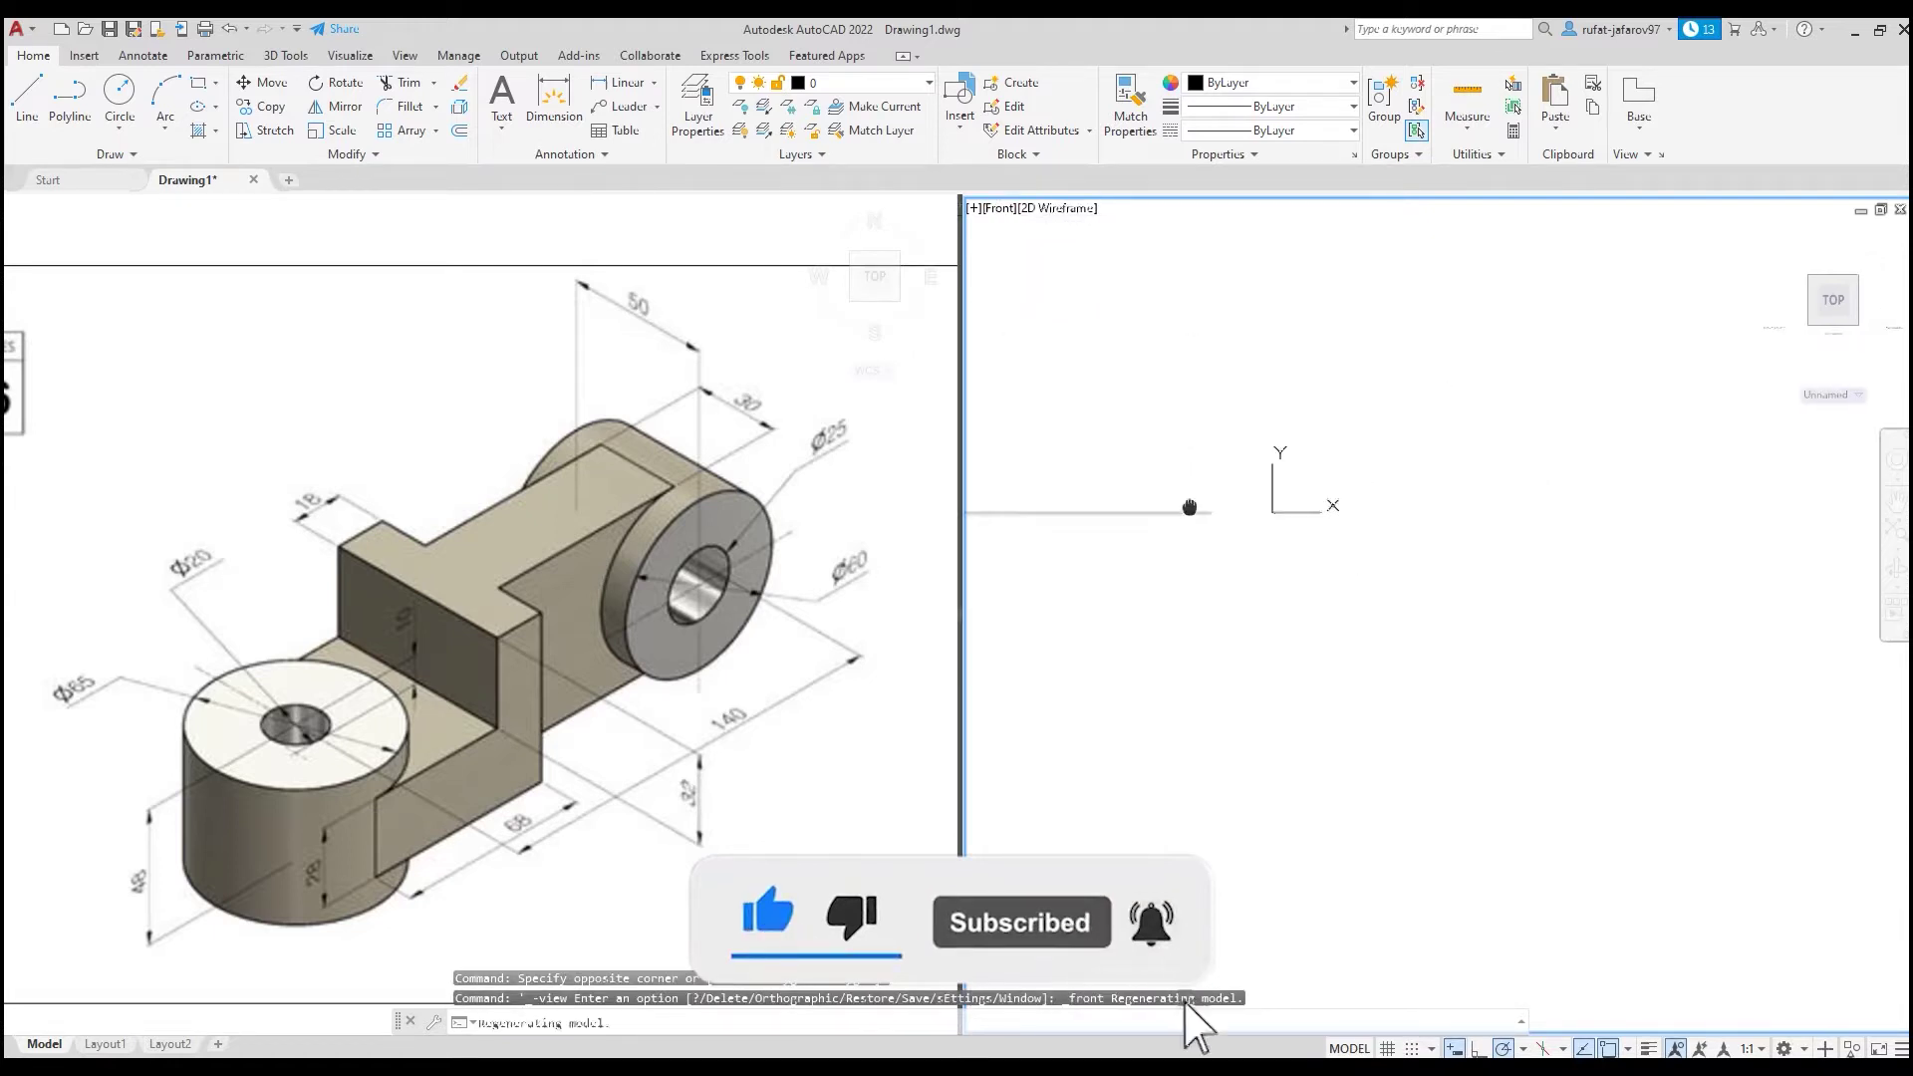
# - Start a circle in the Front viewport
pyautogui.click(757, 483)
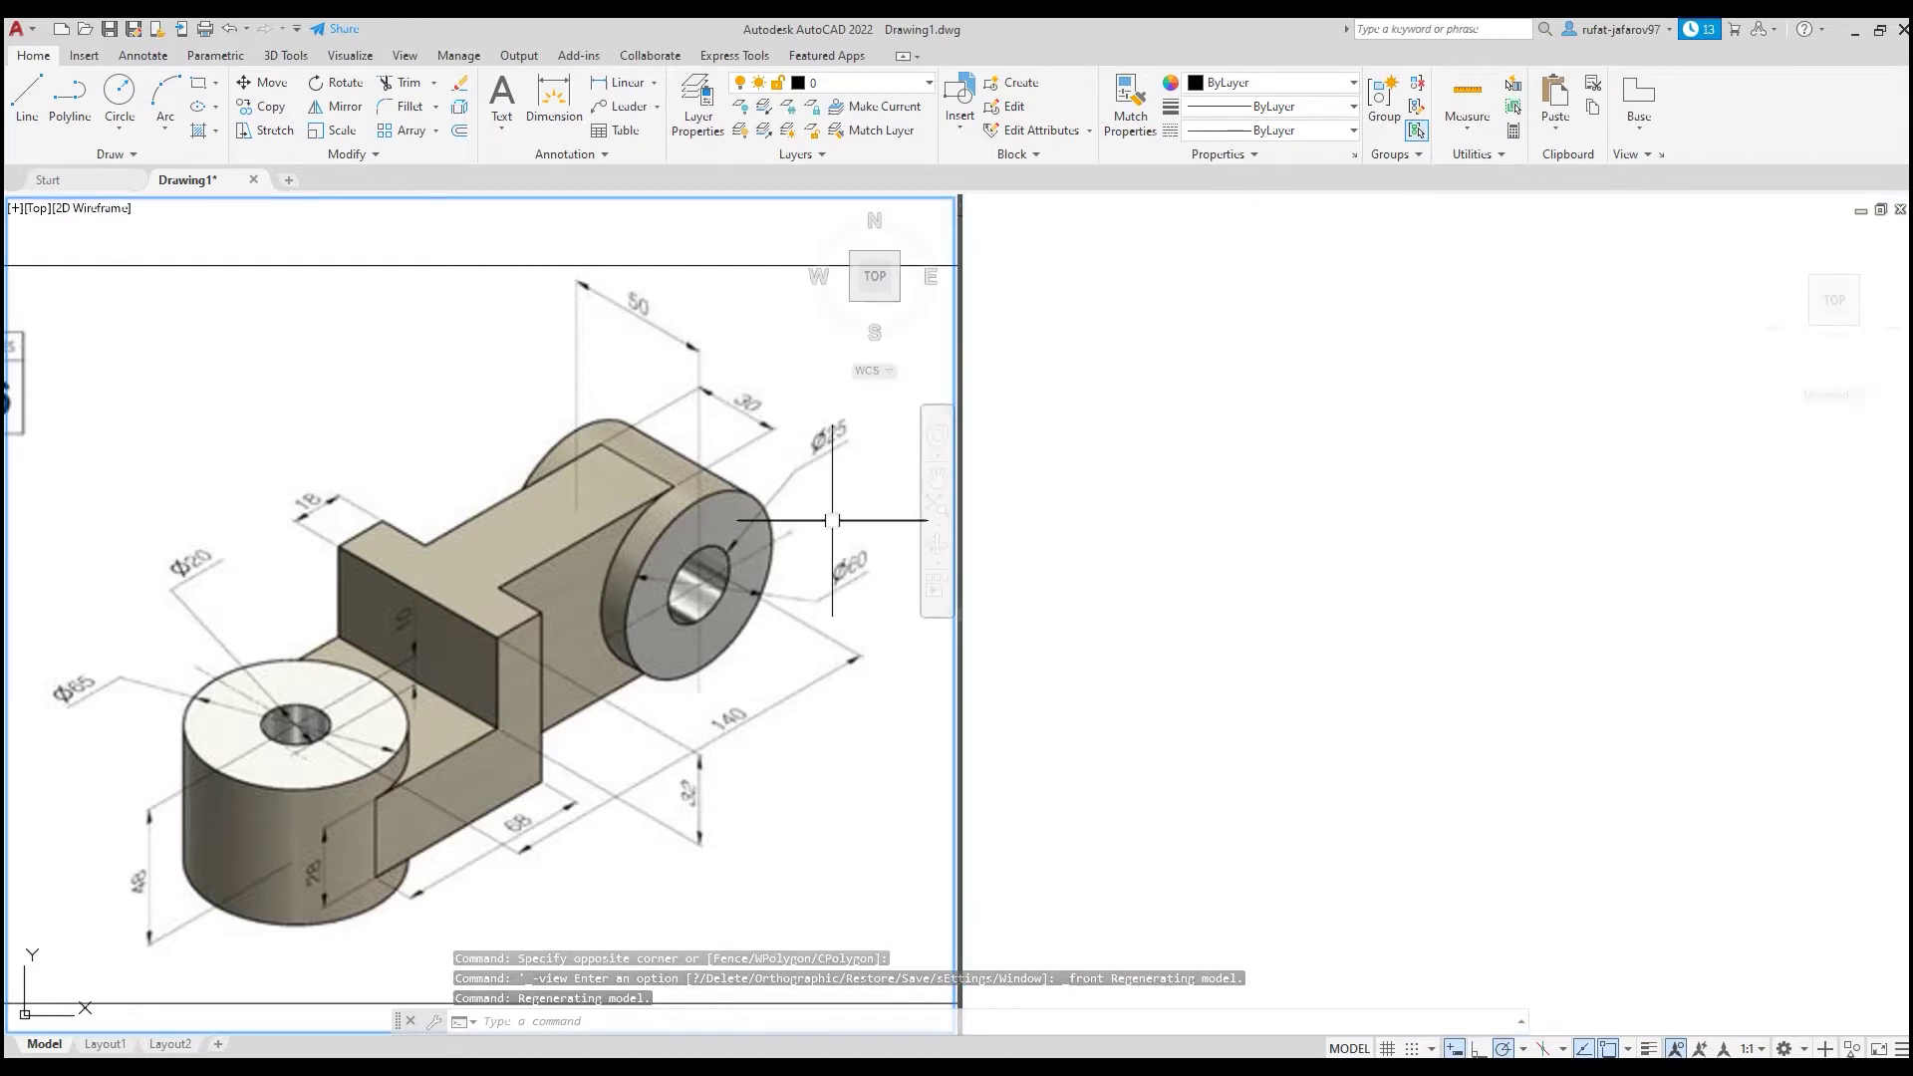
pyautogui.click(119, 95)
pyautogui.click(1539, 533)
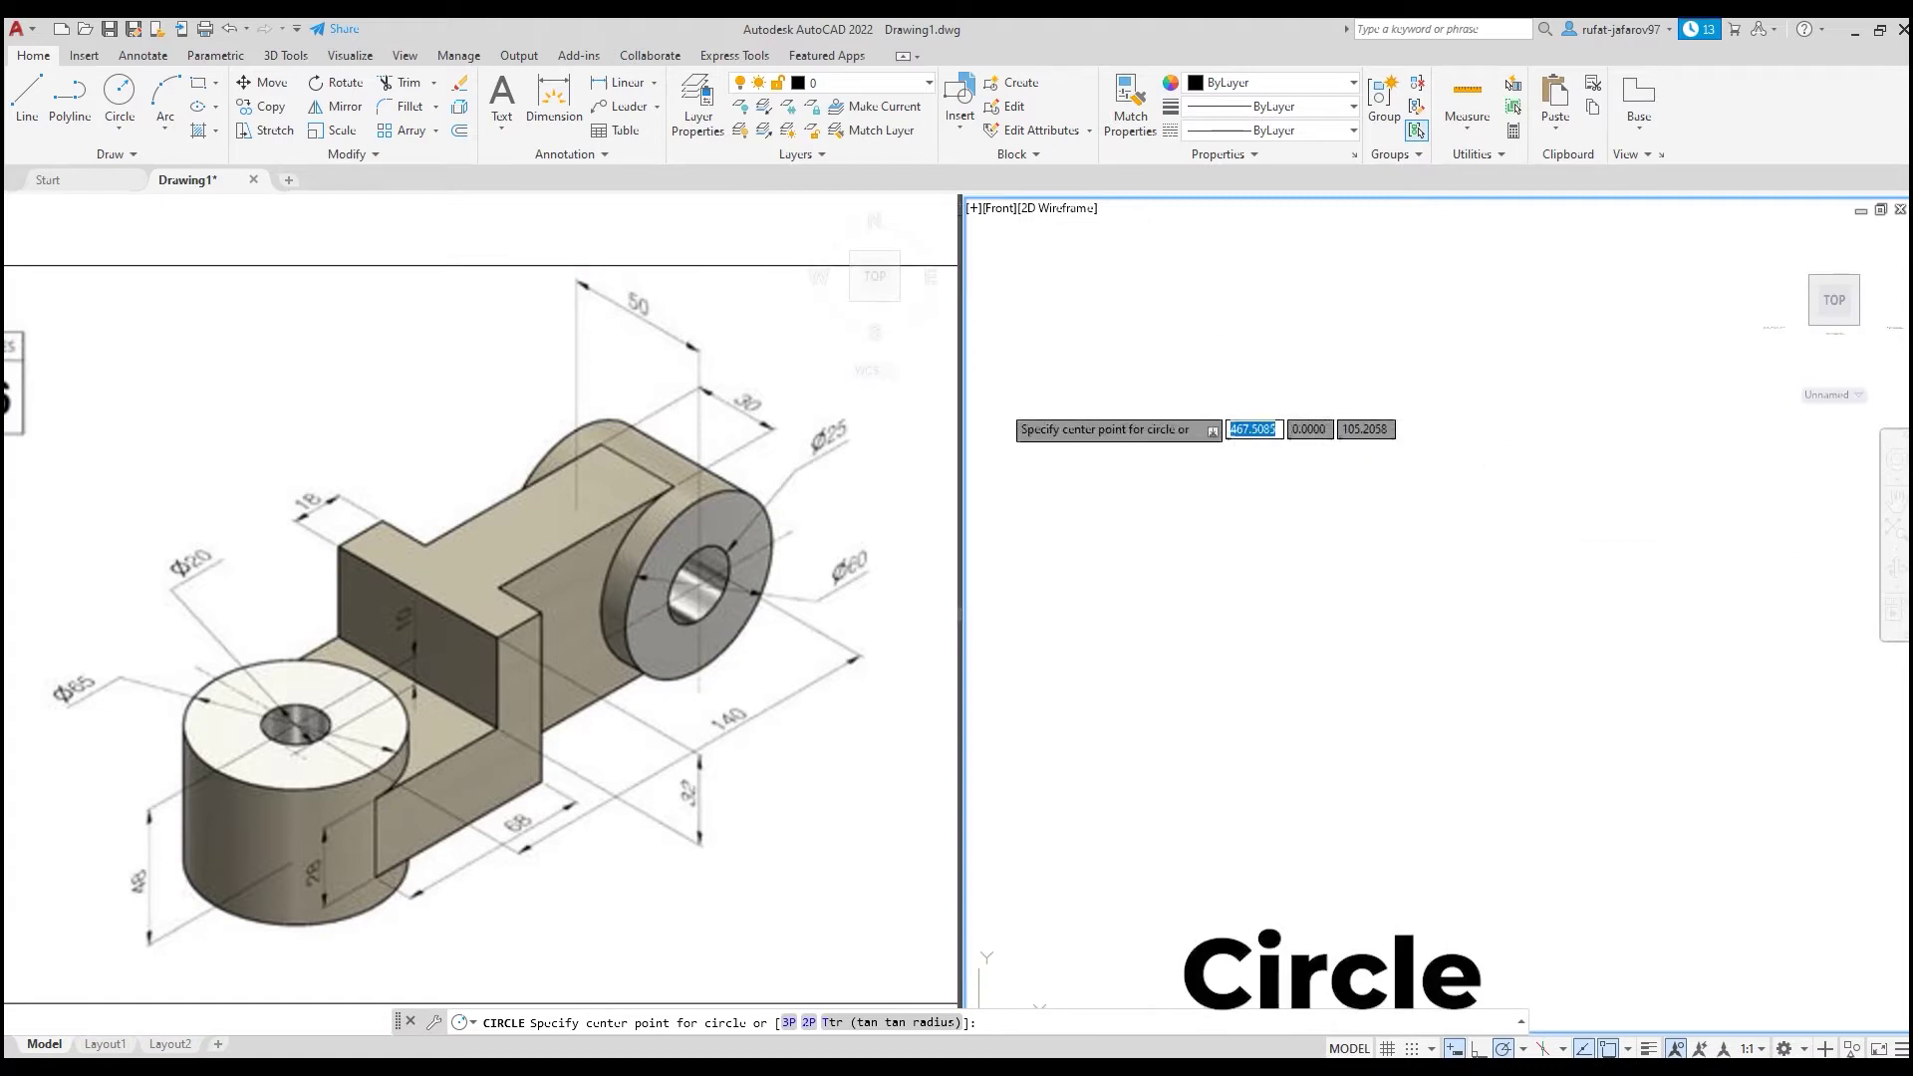
# - Draw a 25-diameter circle in the front view
pyautogui.click(1567, 500)
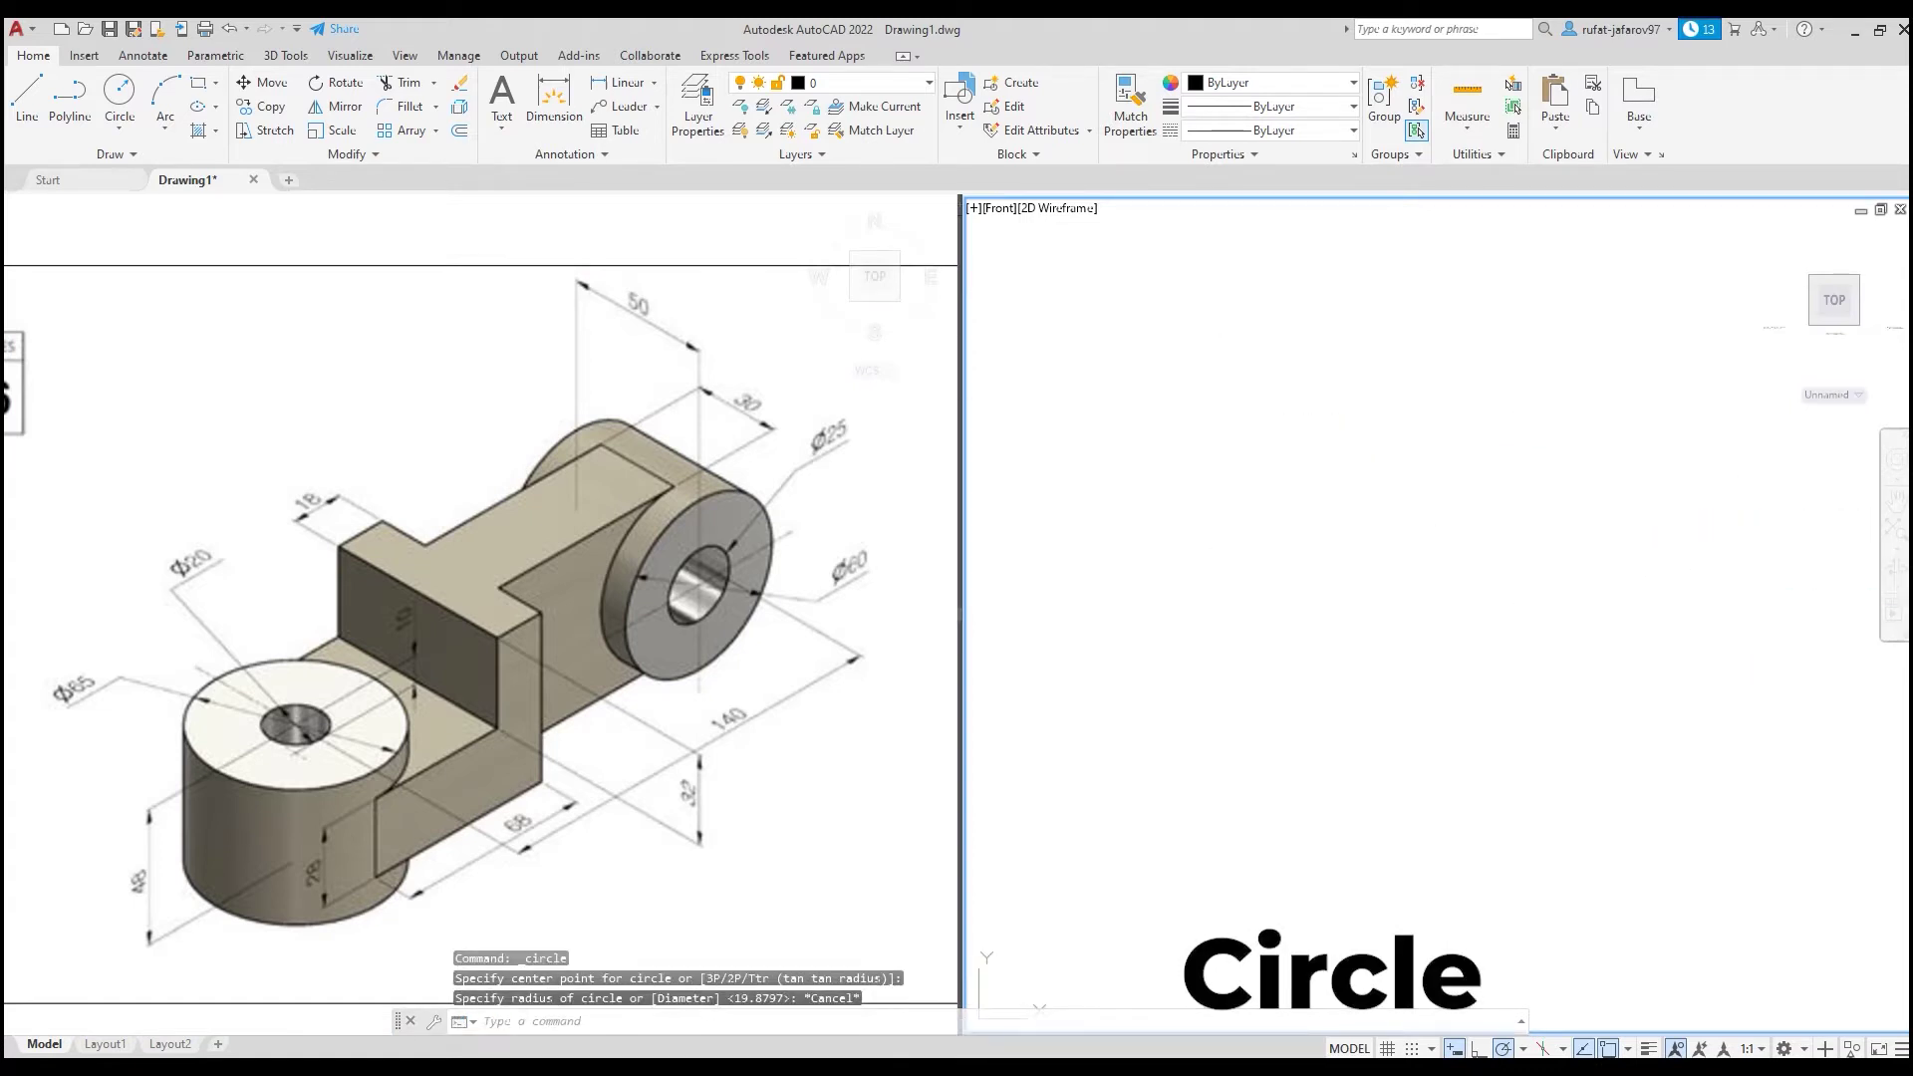
pyautogui.click(1496, 642)
pyautogui.write('d')
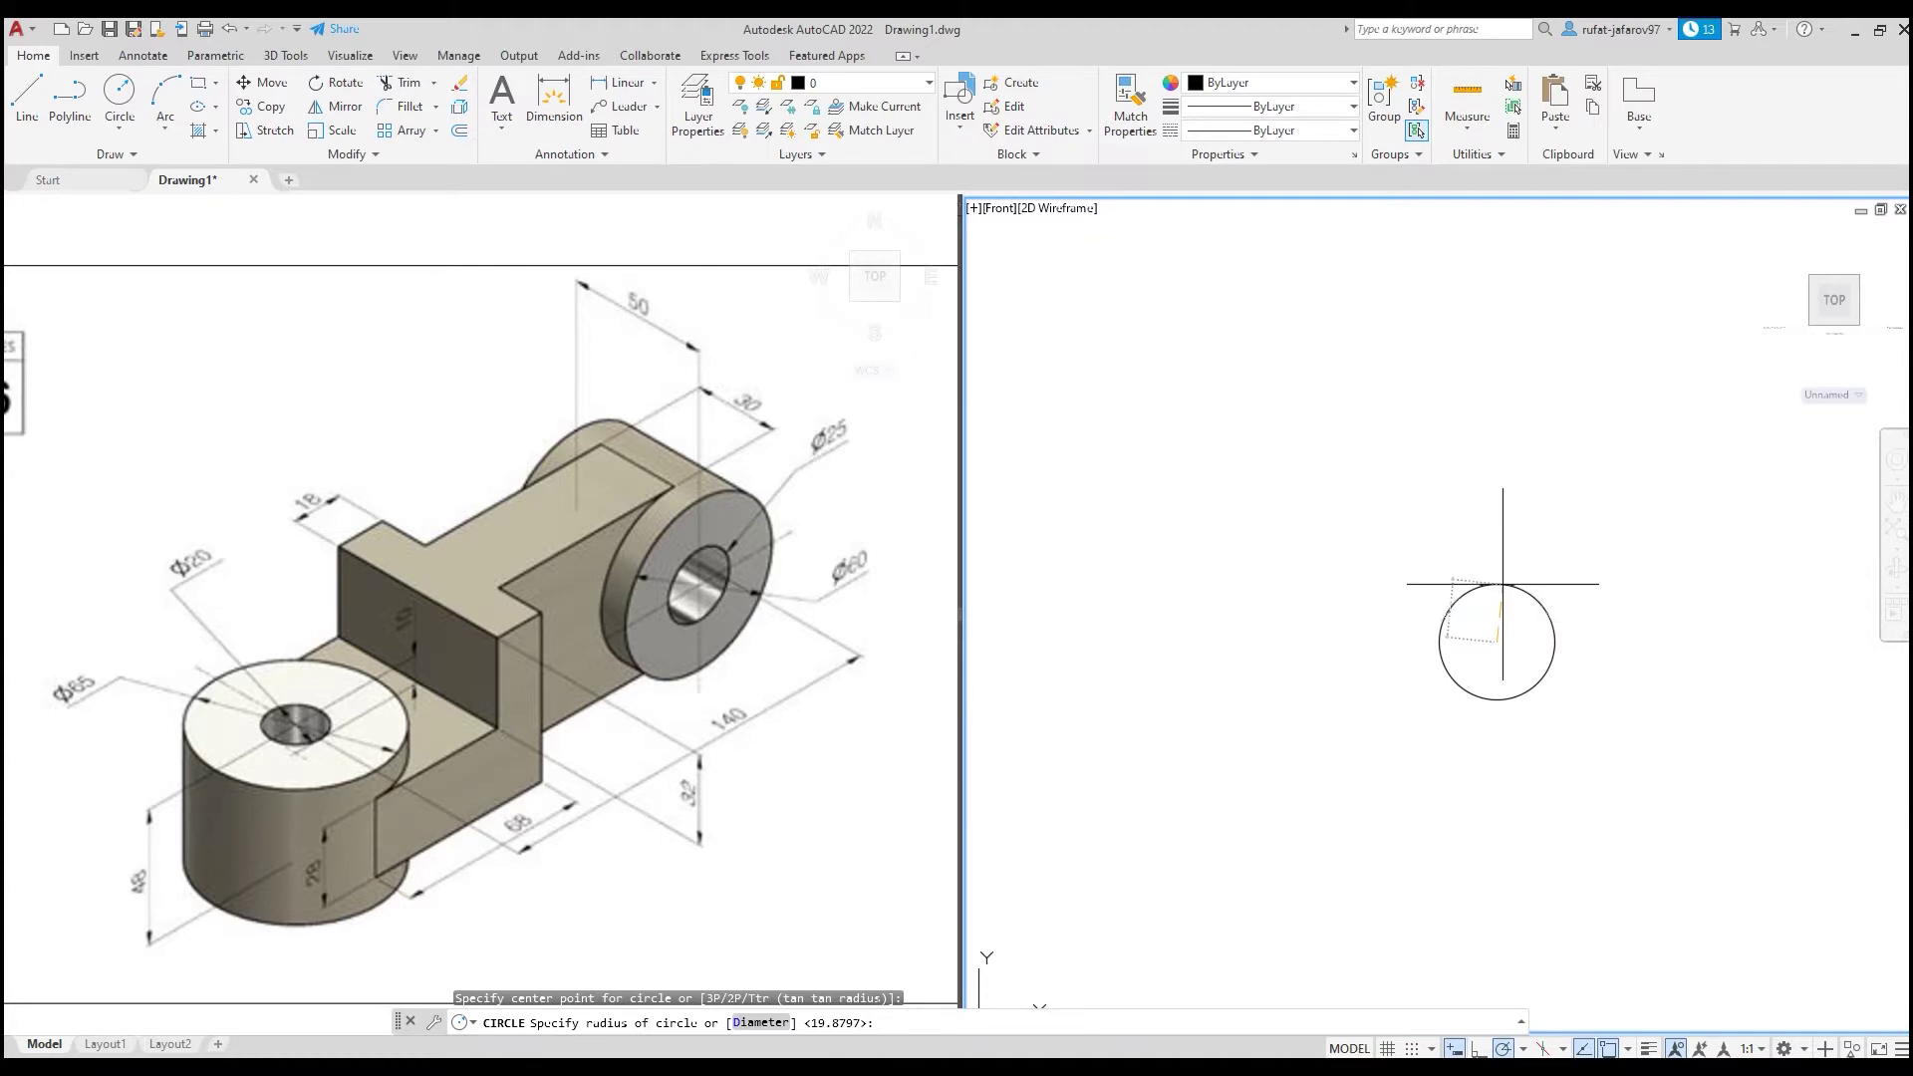
pyautogui.press('Return')
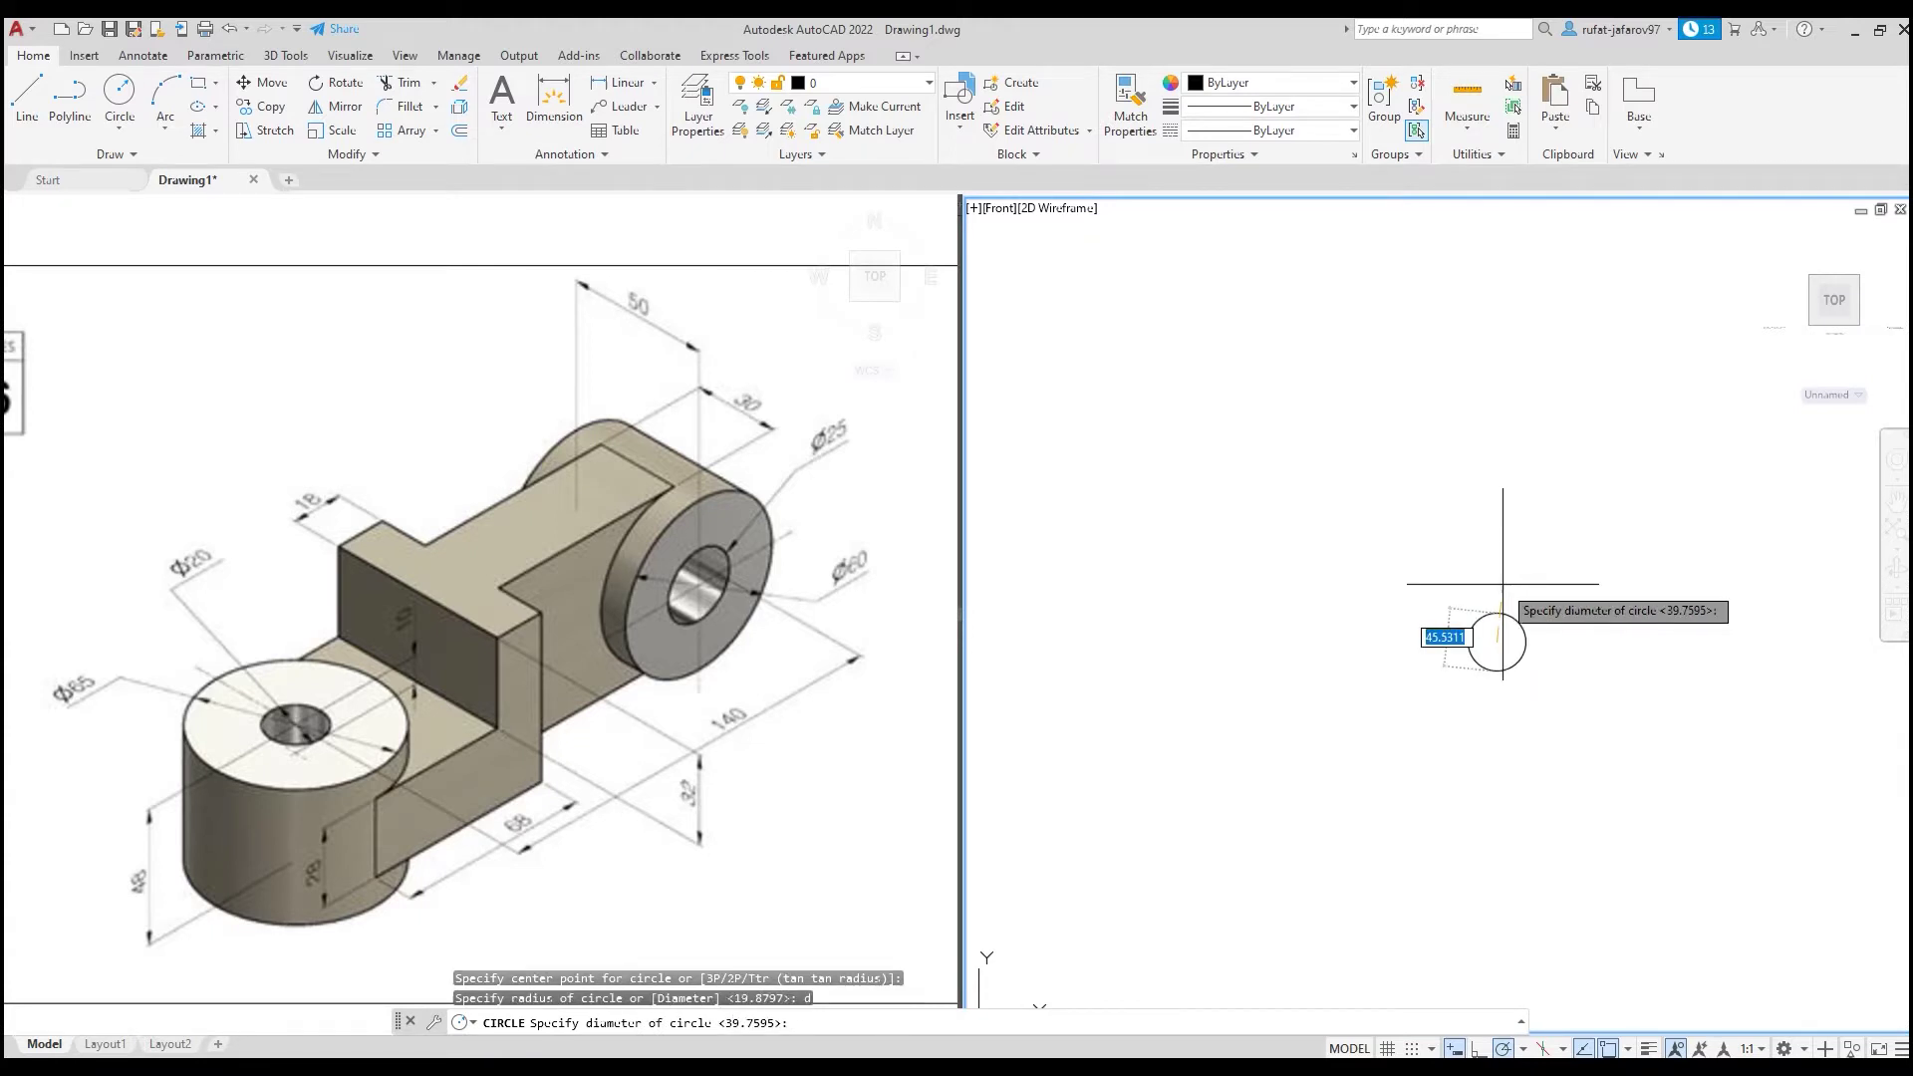
pyautogui.press('Return')
pyautogui.press('Return')
# - Add a concentric 60-diameter circle around the 25-diameter one
pyautogui.scroll(2, 1455, 618)
pyautogui.scroll(2, 1464, 657)
pyautogui.click(1434, 680)
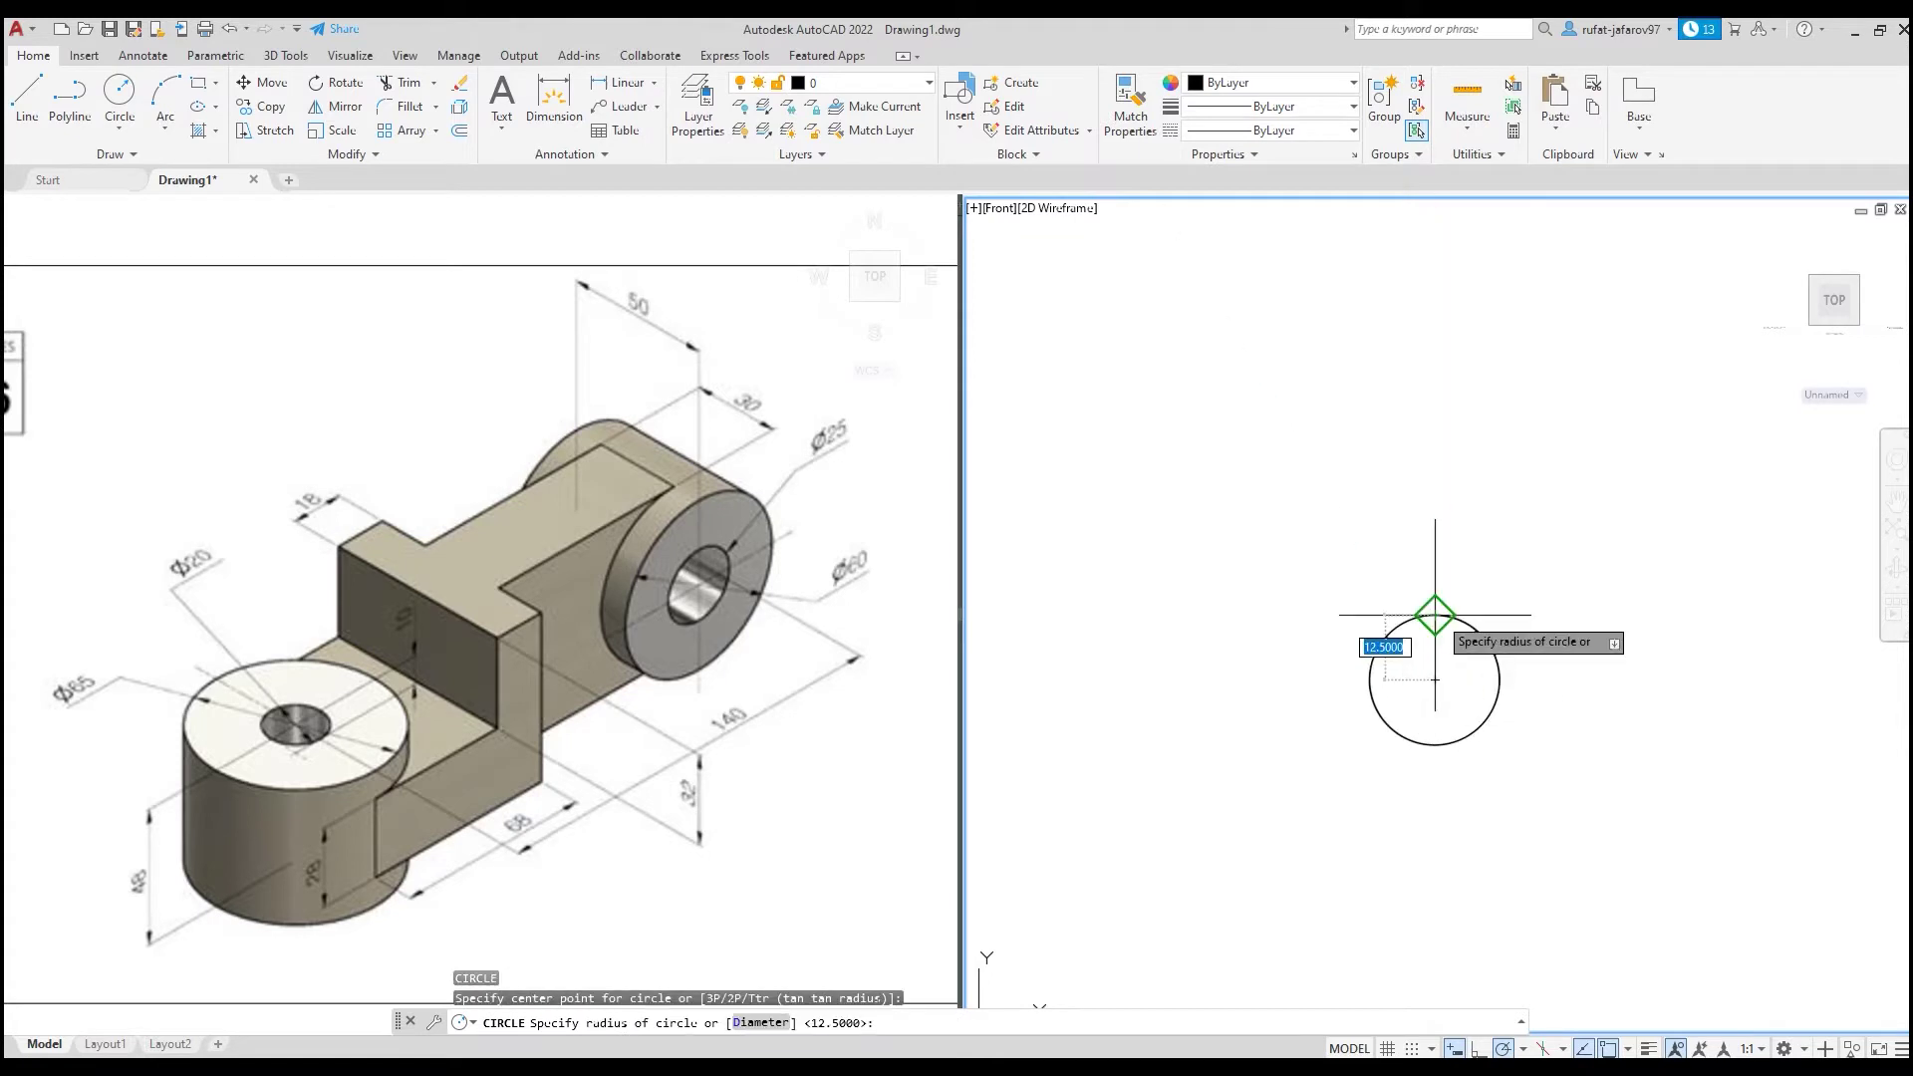
pyautogui.write('d')
pyautogui.press('Return')
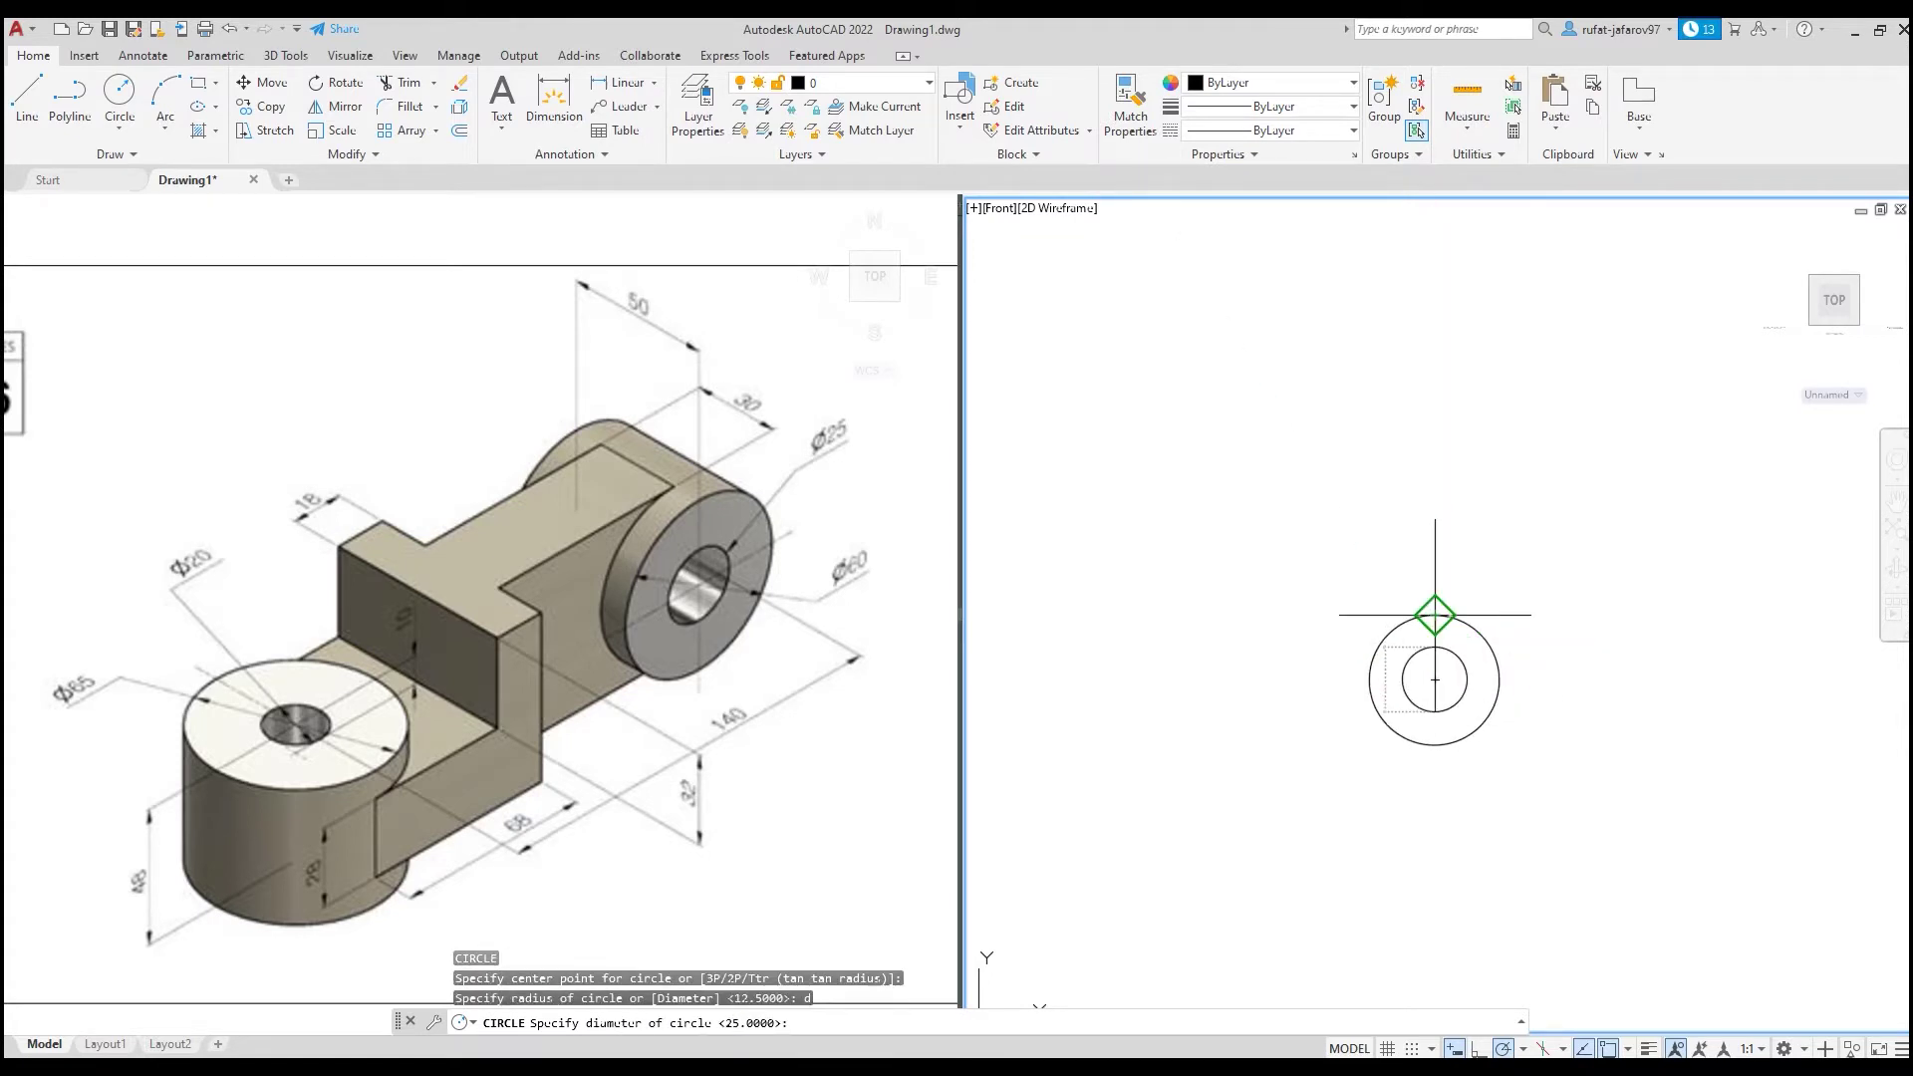
pyautogui.write('60')
pyautogui.press('Return')
pyautogui.click(749, 521)
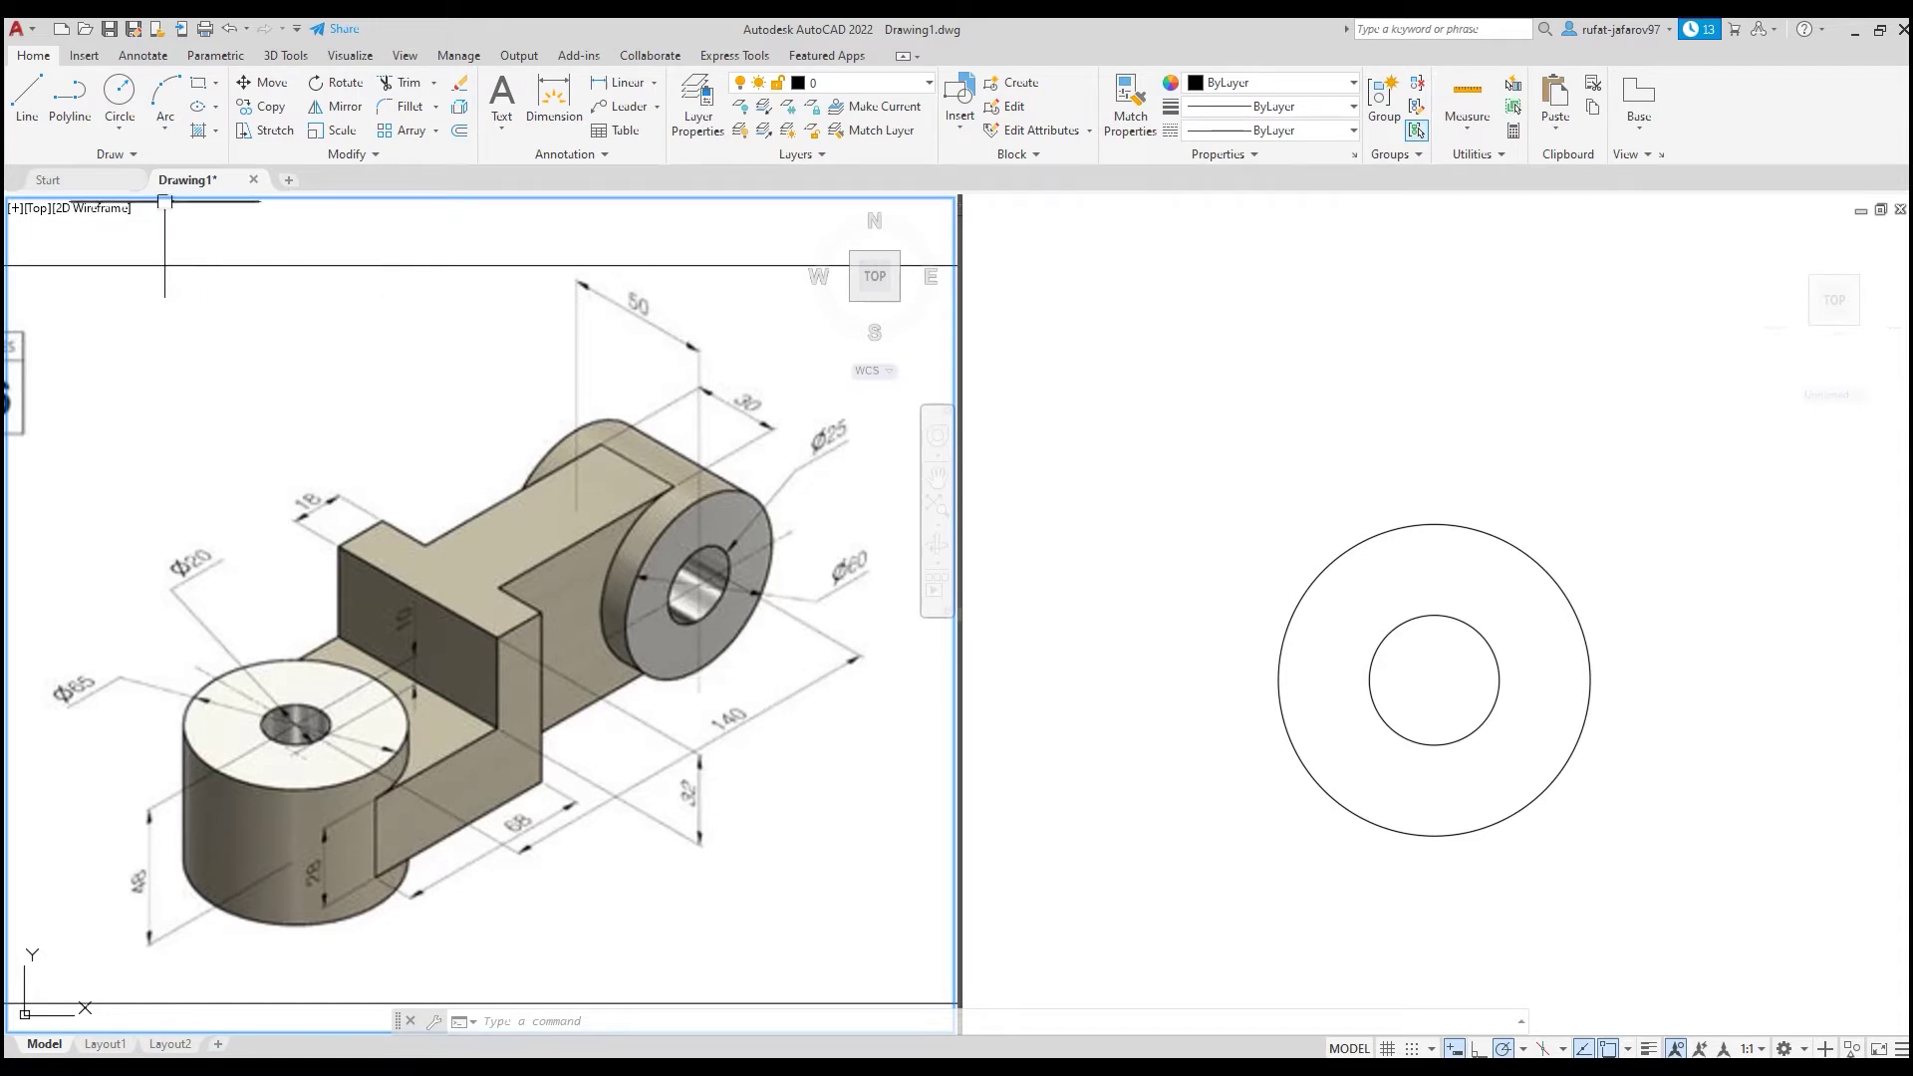
# - Start a polyline at the outer circle's top with a 72-unit segment running left
pyautogui.click(1282, 521)
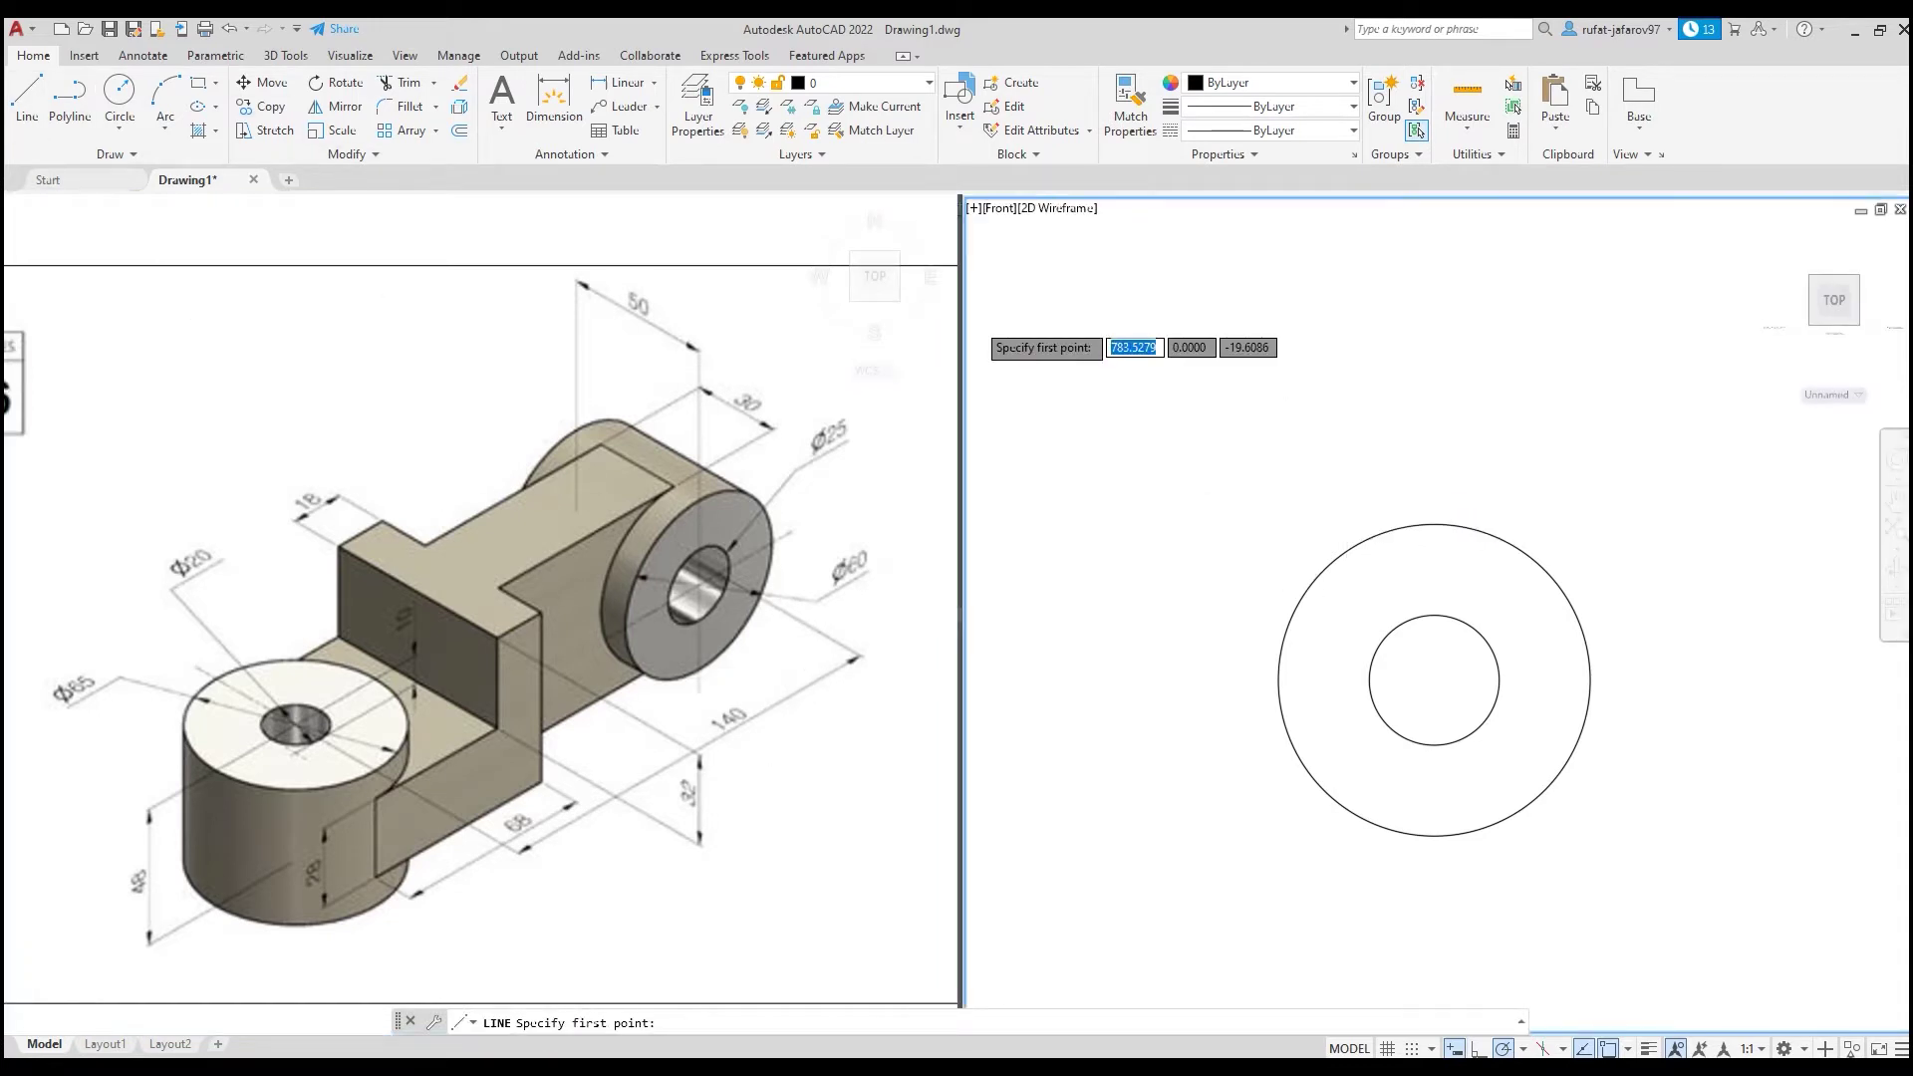
pyautogui.click(70, 100)
pyautogui.click(1405, 555)
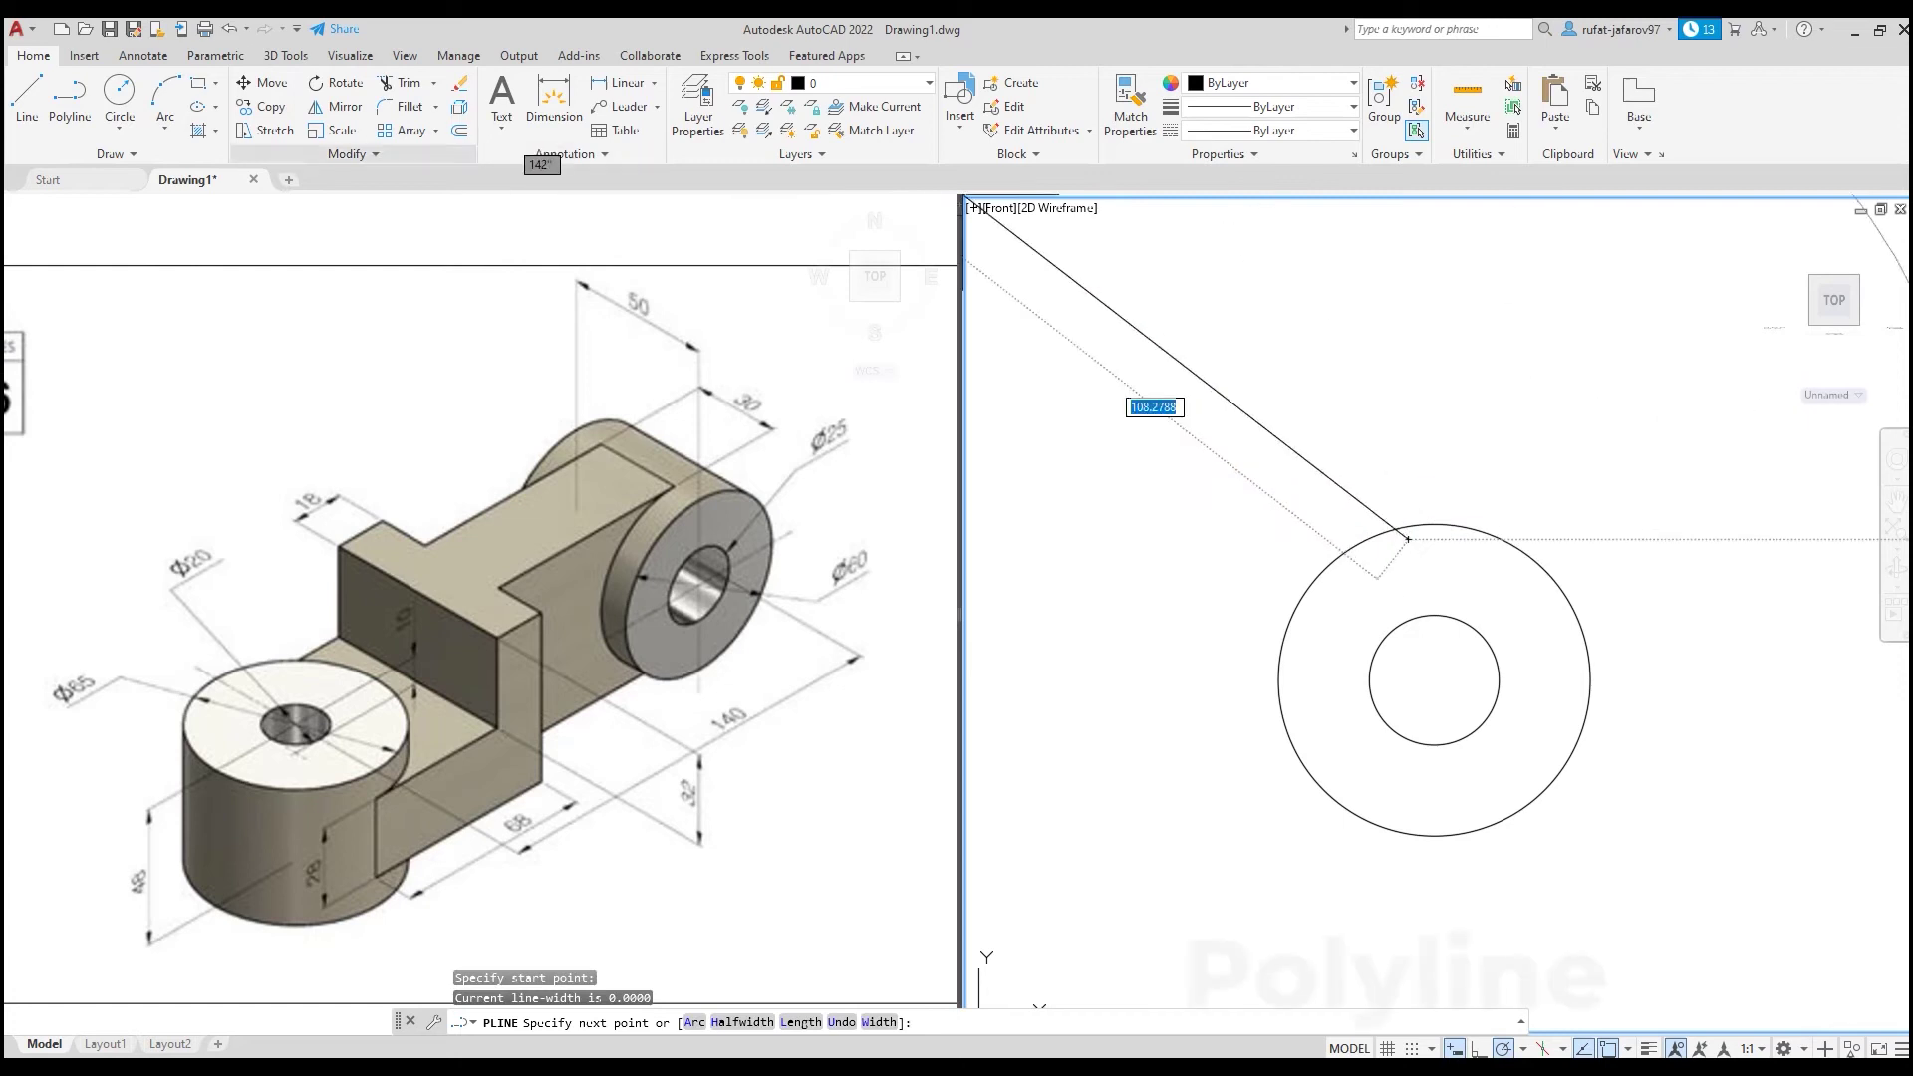
pyautogui.press('Escape')
pyautogui.click(69, 100)
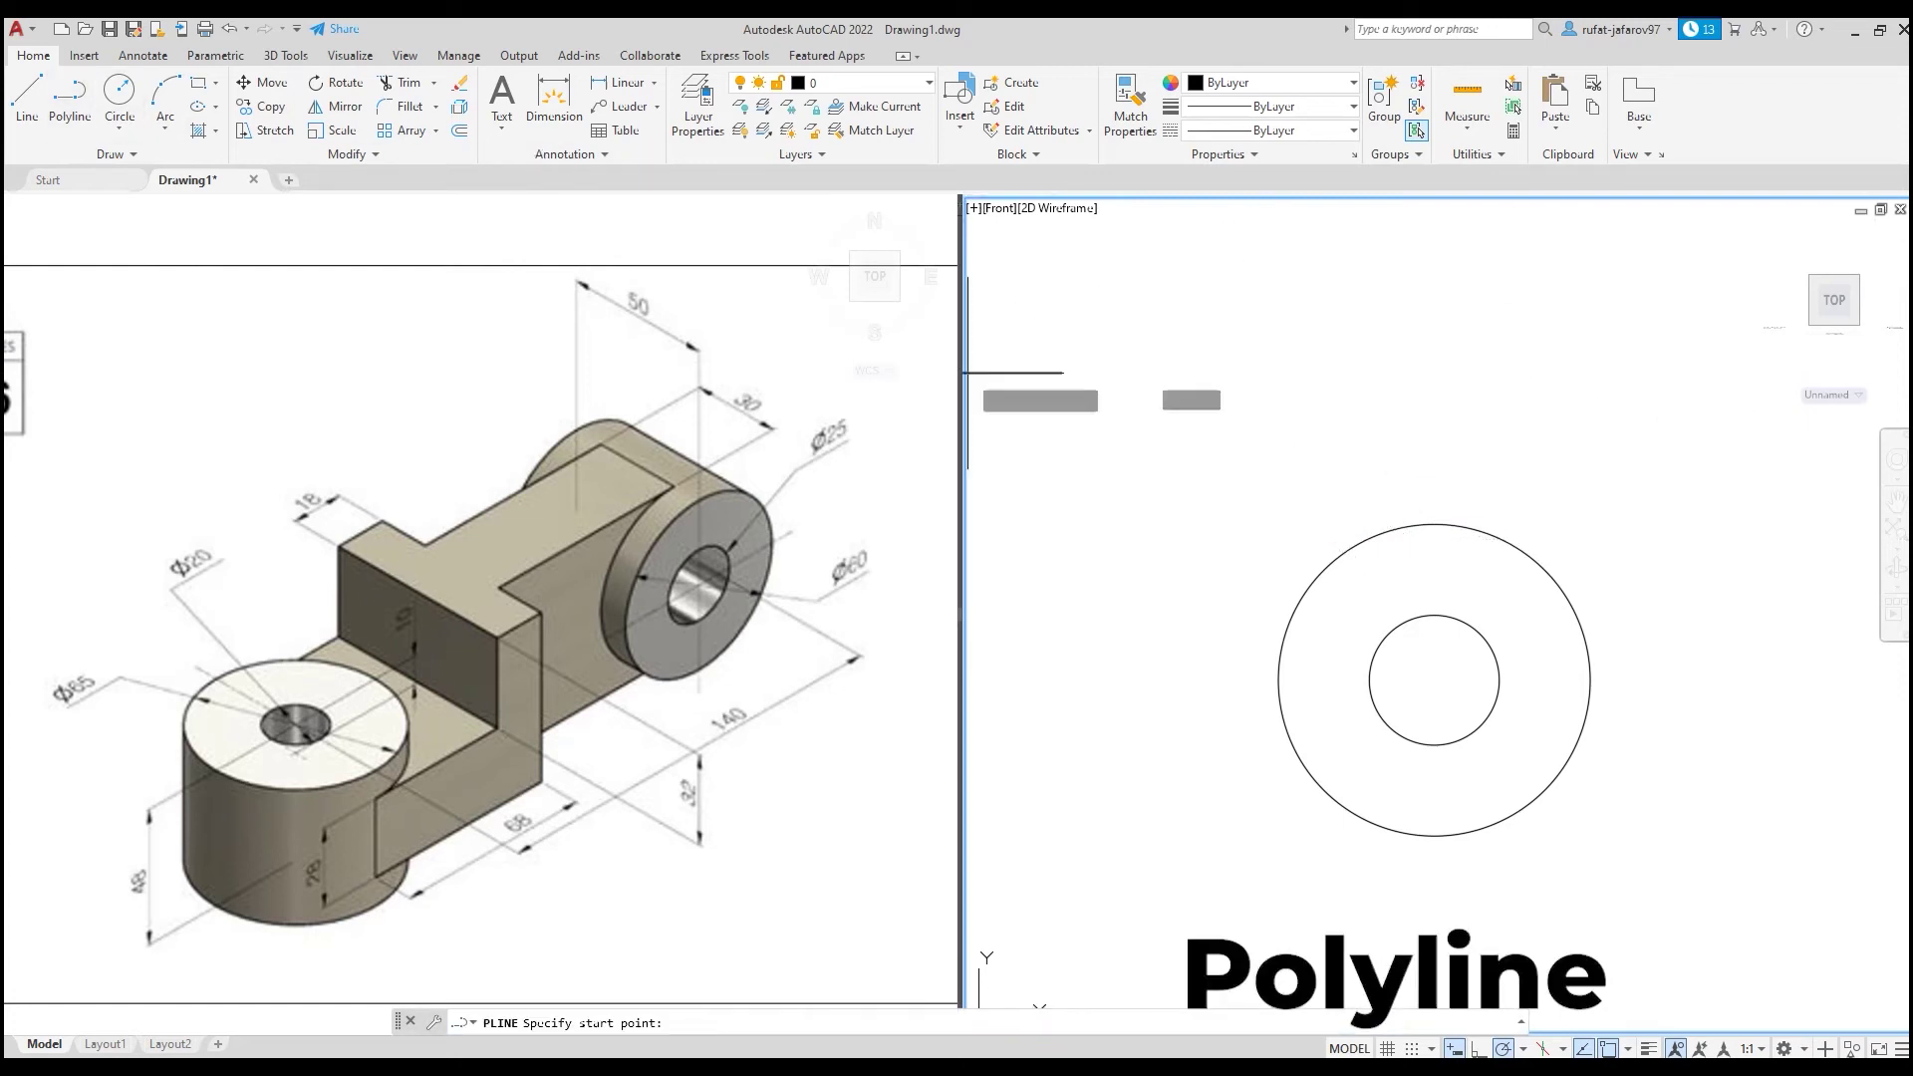
pyautogui.click(1435, 525)
pyautogui.scroll(-2, 1293, 521)
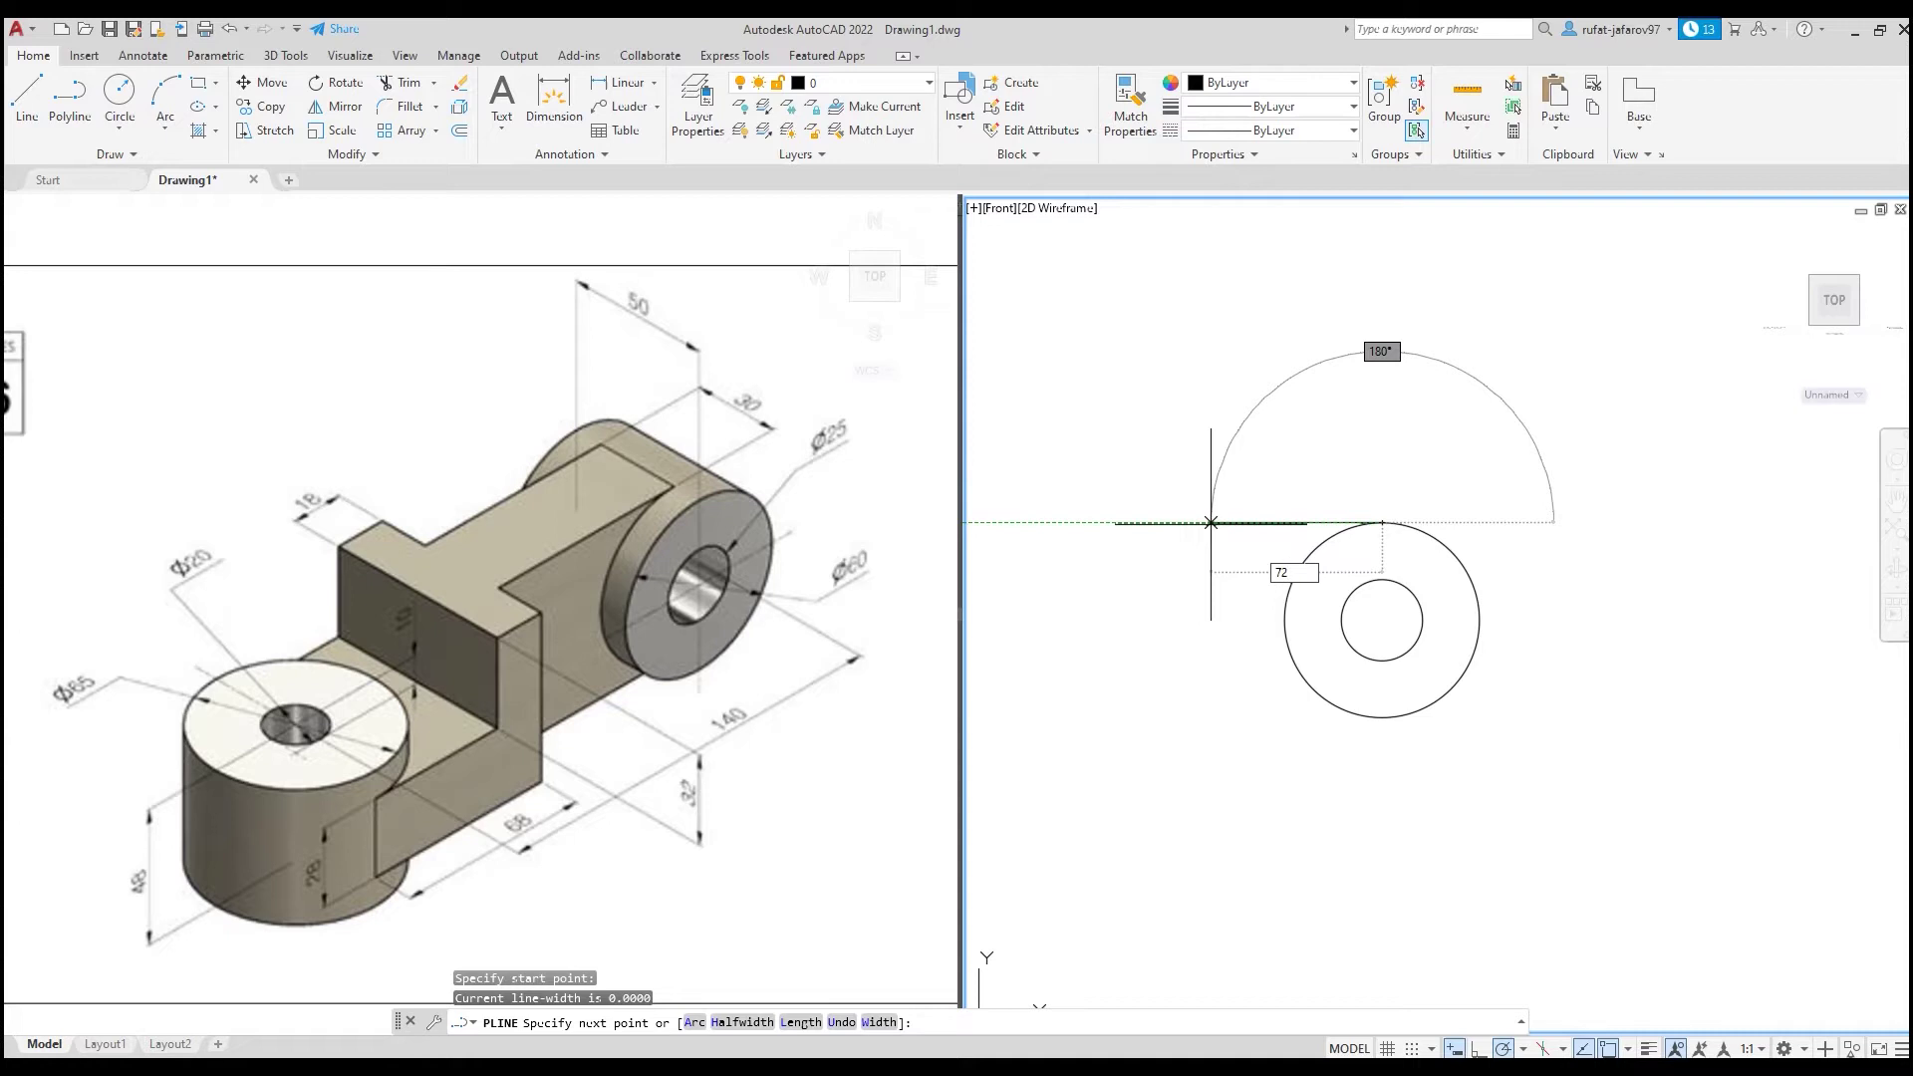
pyautogui.press('Return')
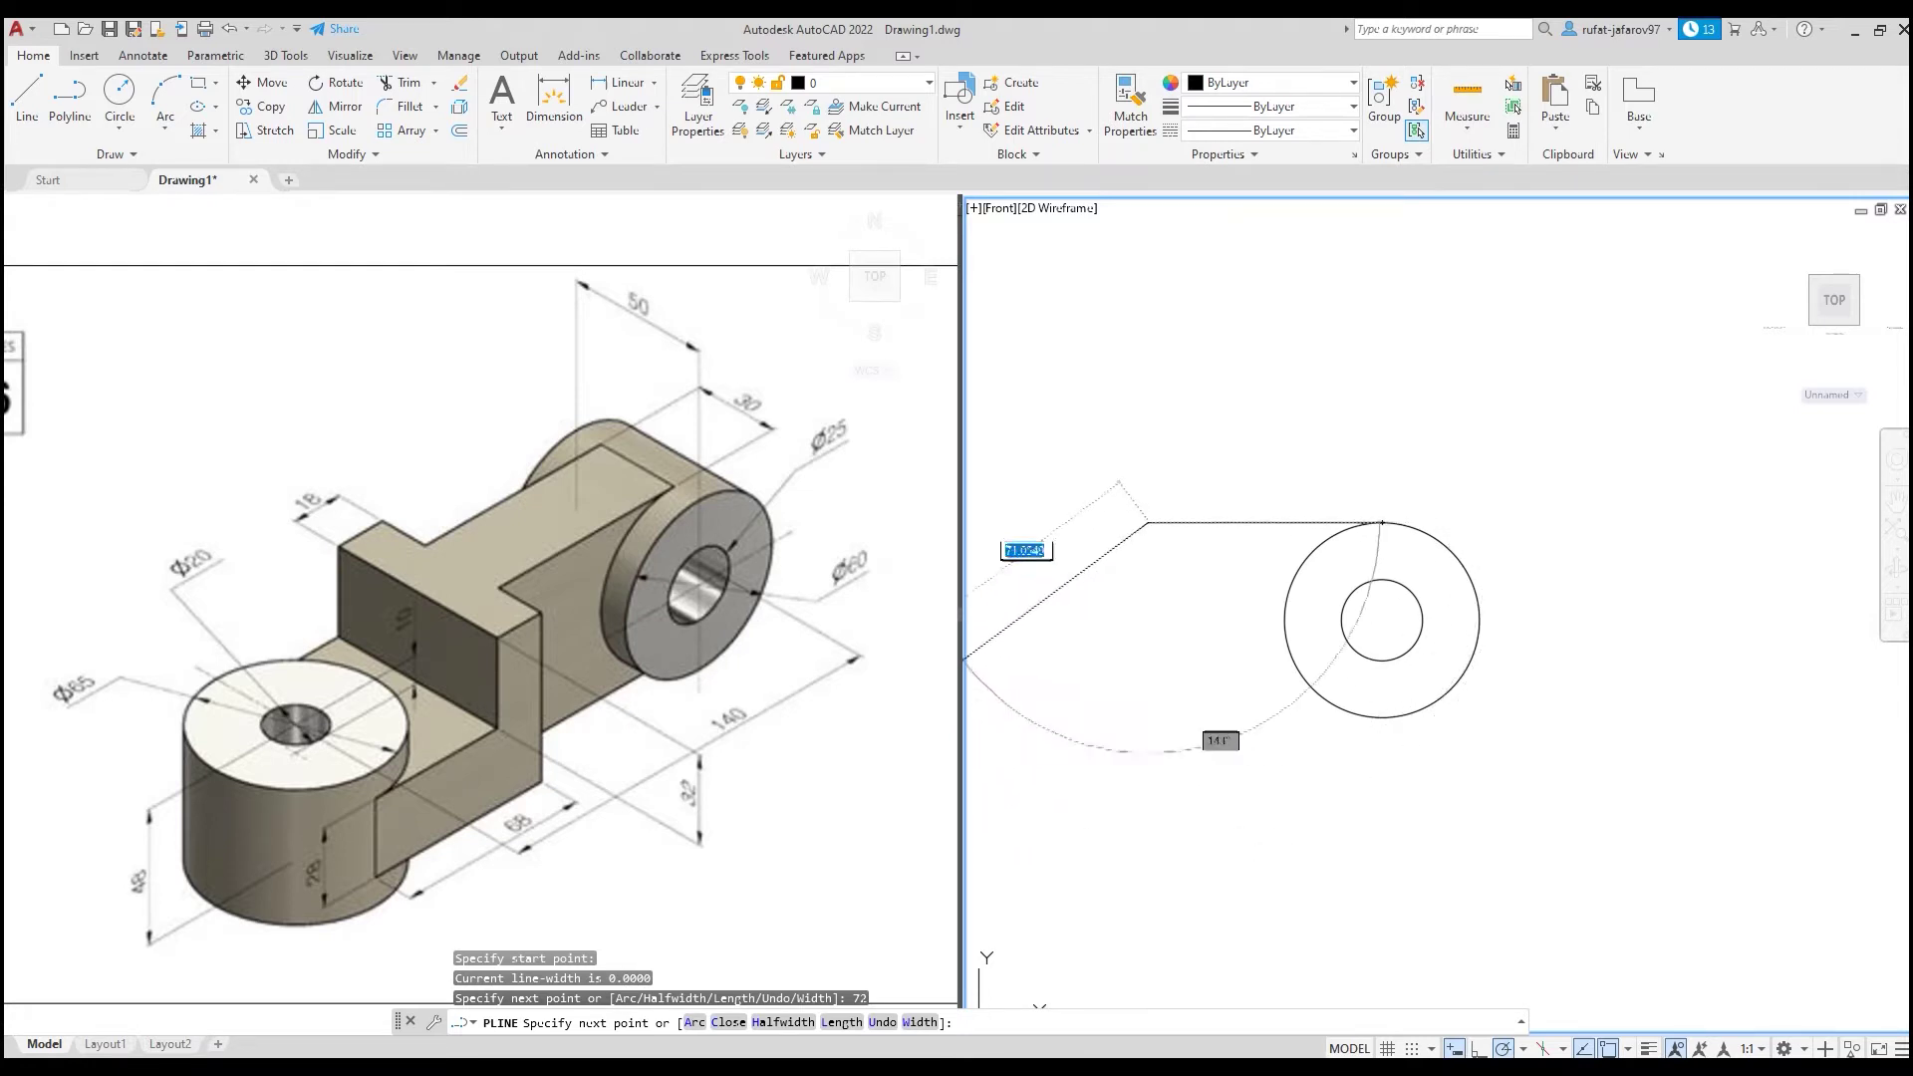
# - Continue the outline with segments of 60 down, 68 left and 28 up
pyautogui.click(499, 697)
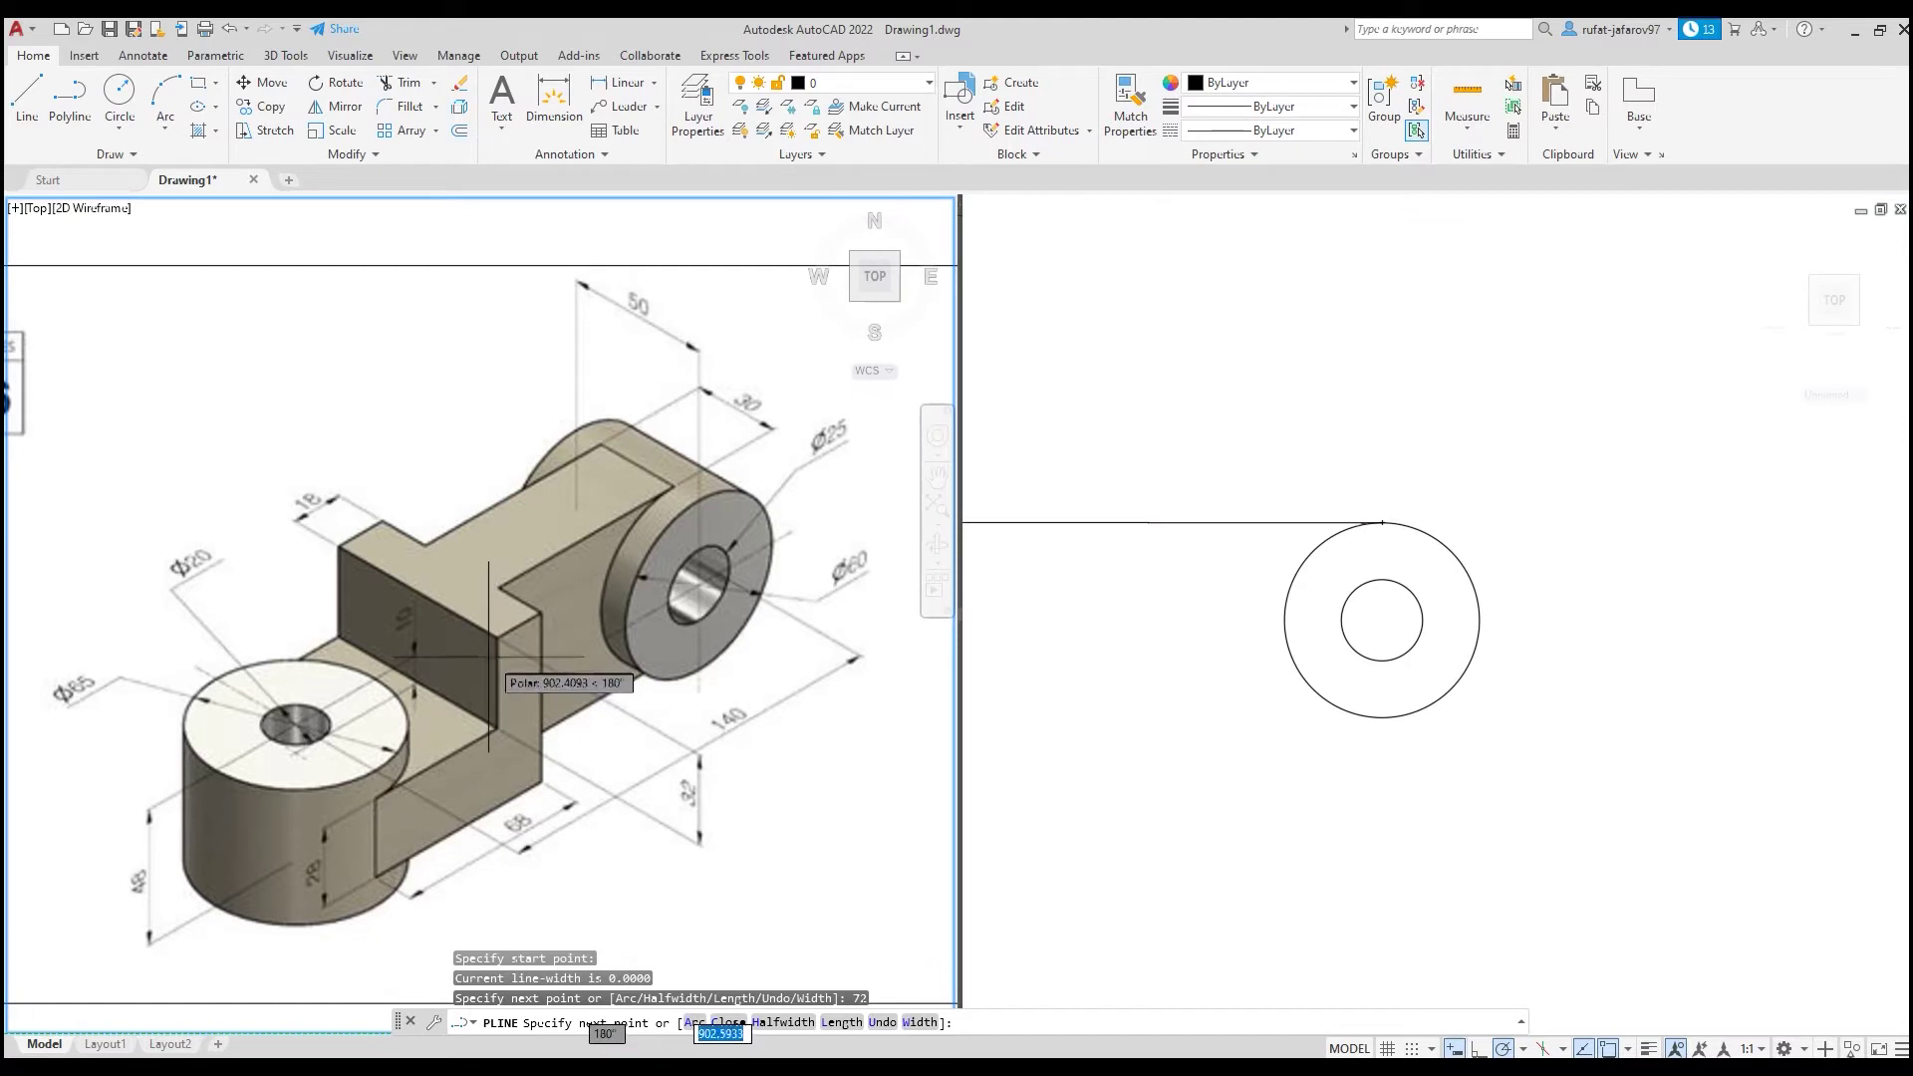
pyautogui.click(420, 838)
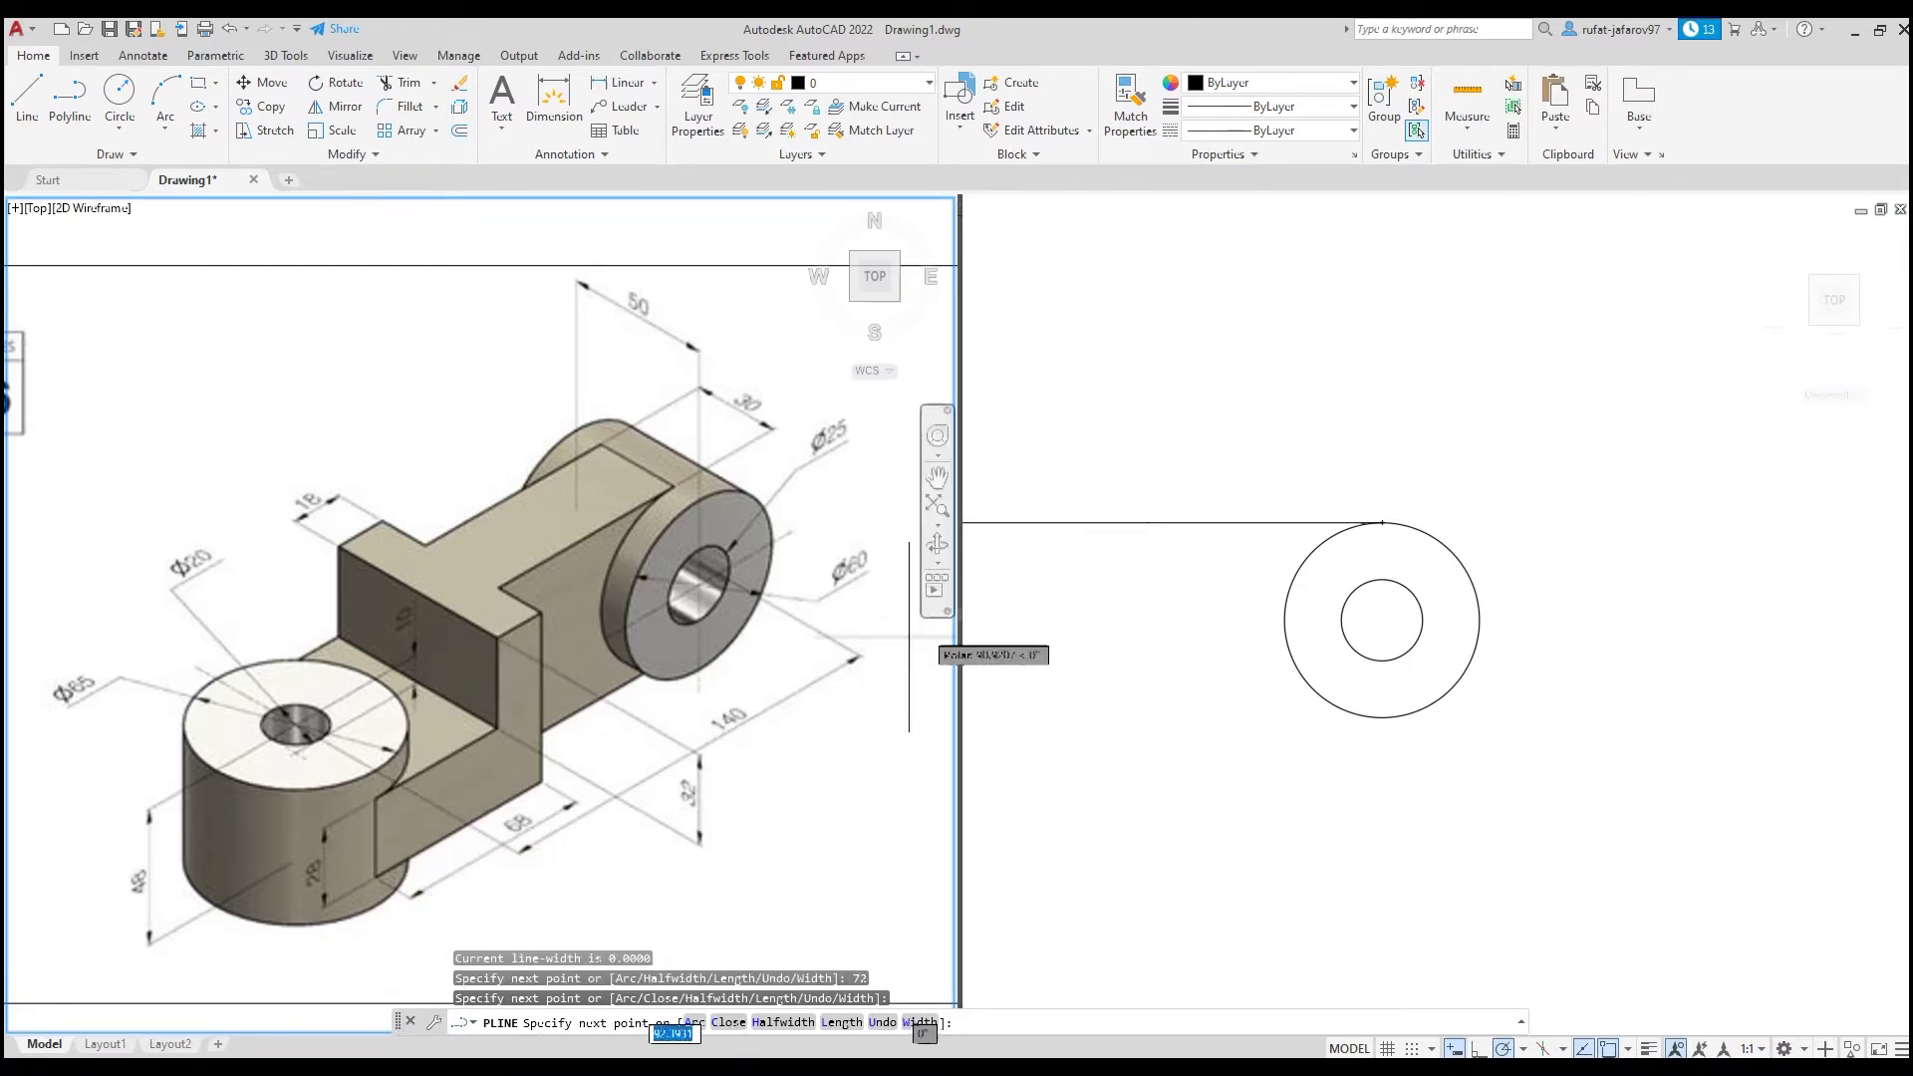
pyautogui.click(1131, 602)
pyautogui.moveTo(1148, 602); pyautogui.dragTo(1411, 606, button='middle')
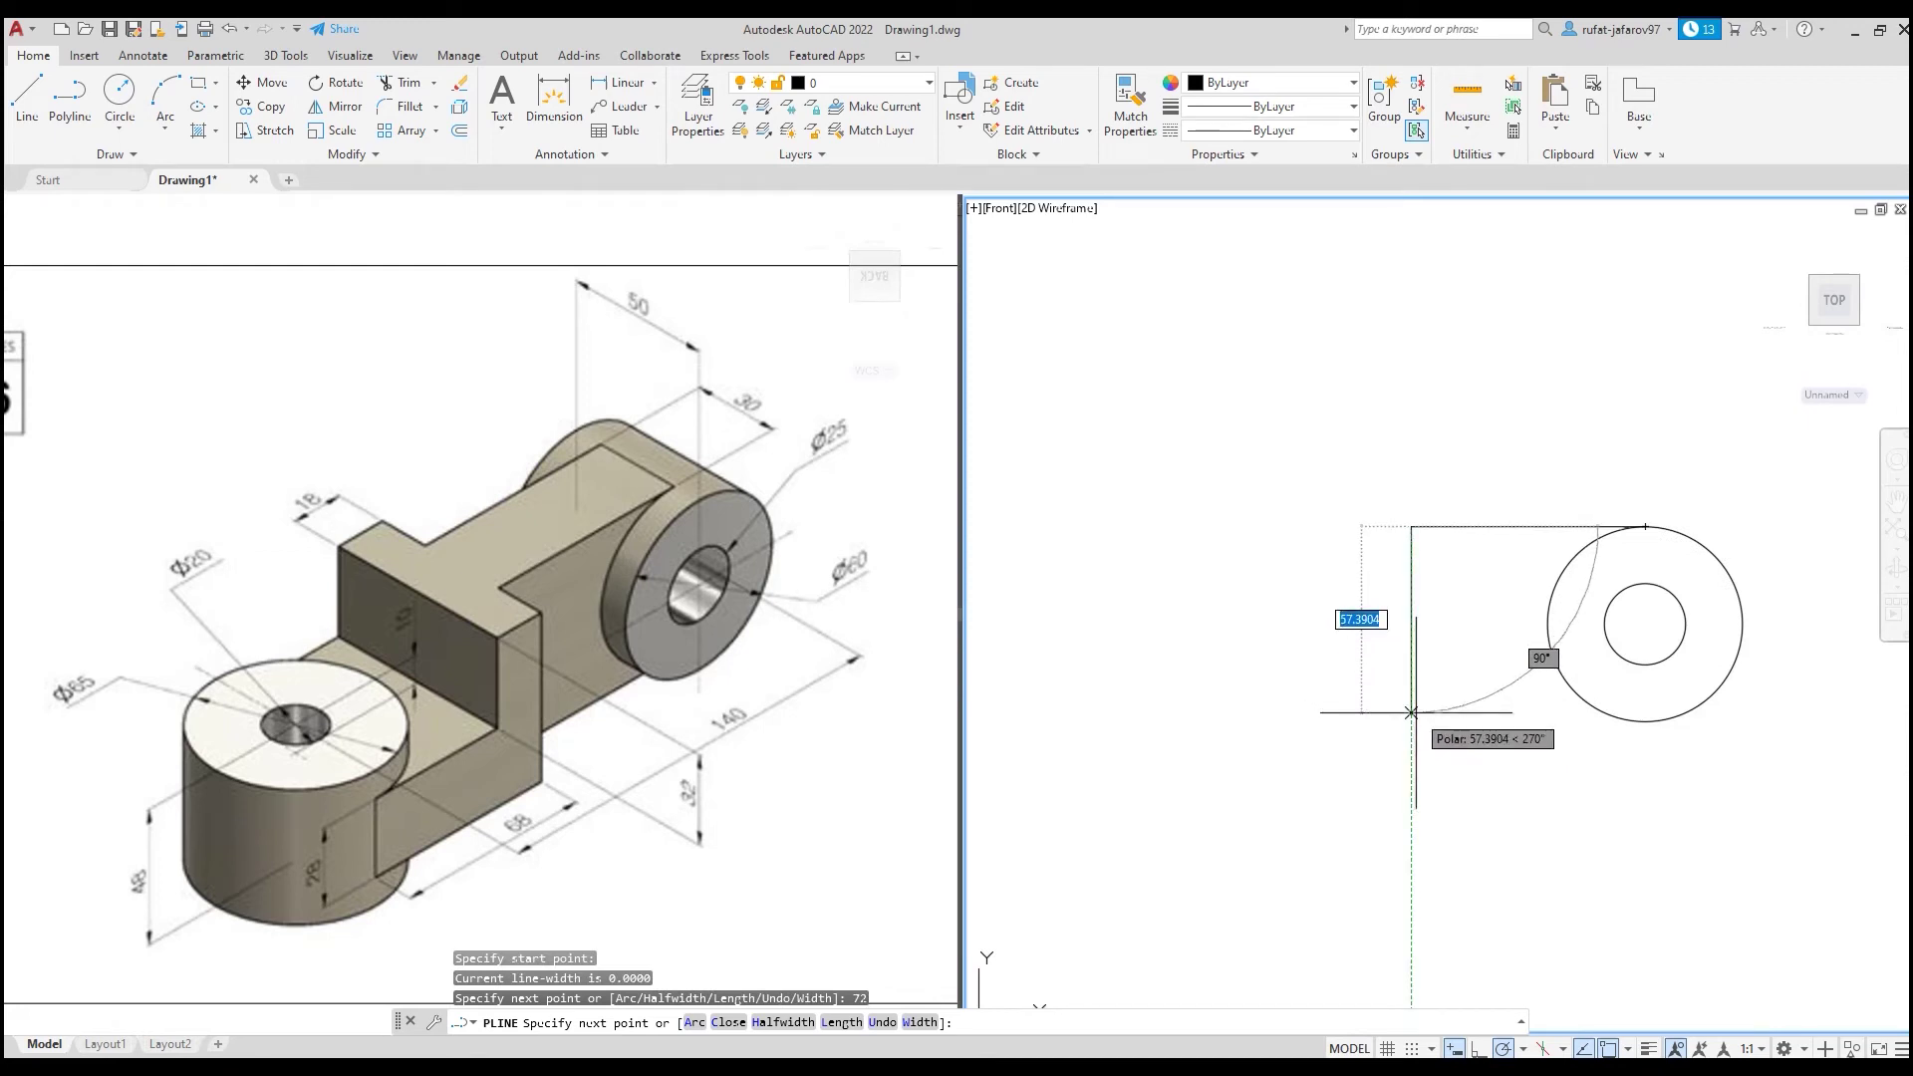
pyautogui.press('Return')
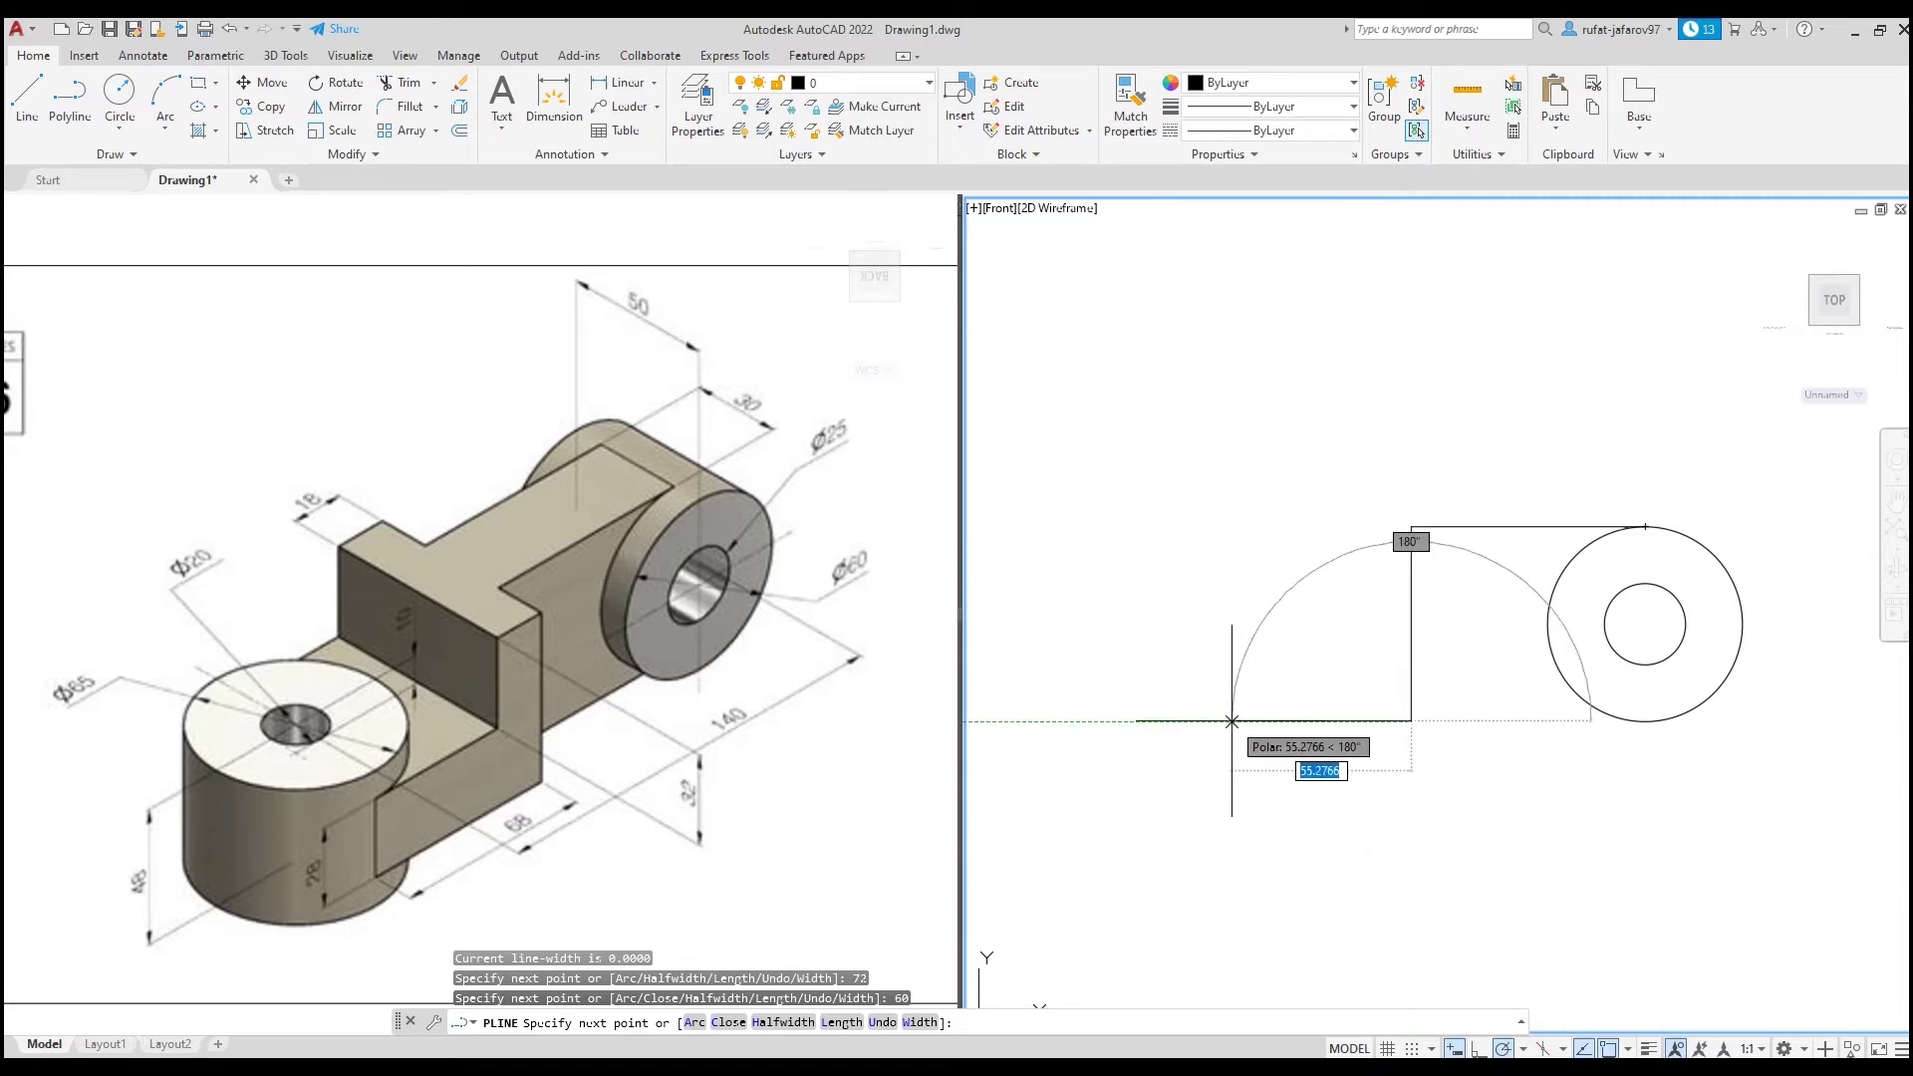
pyautogui.write('8')
pyautogui.press('Return')
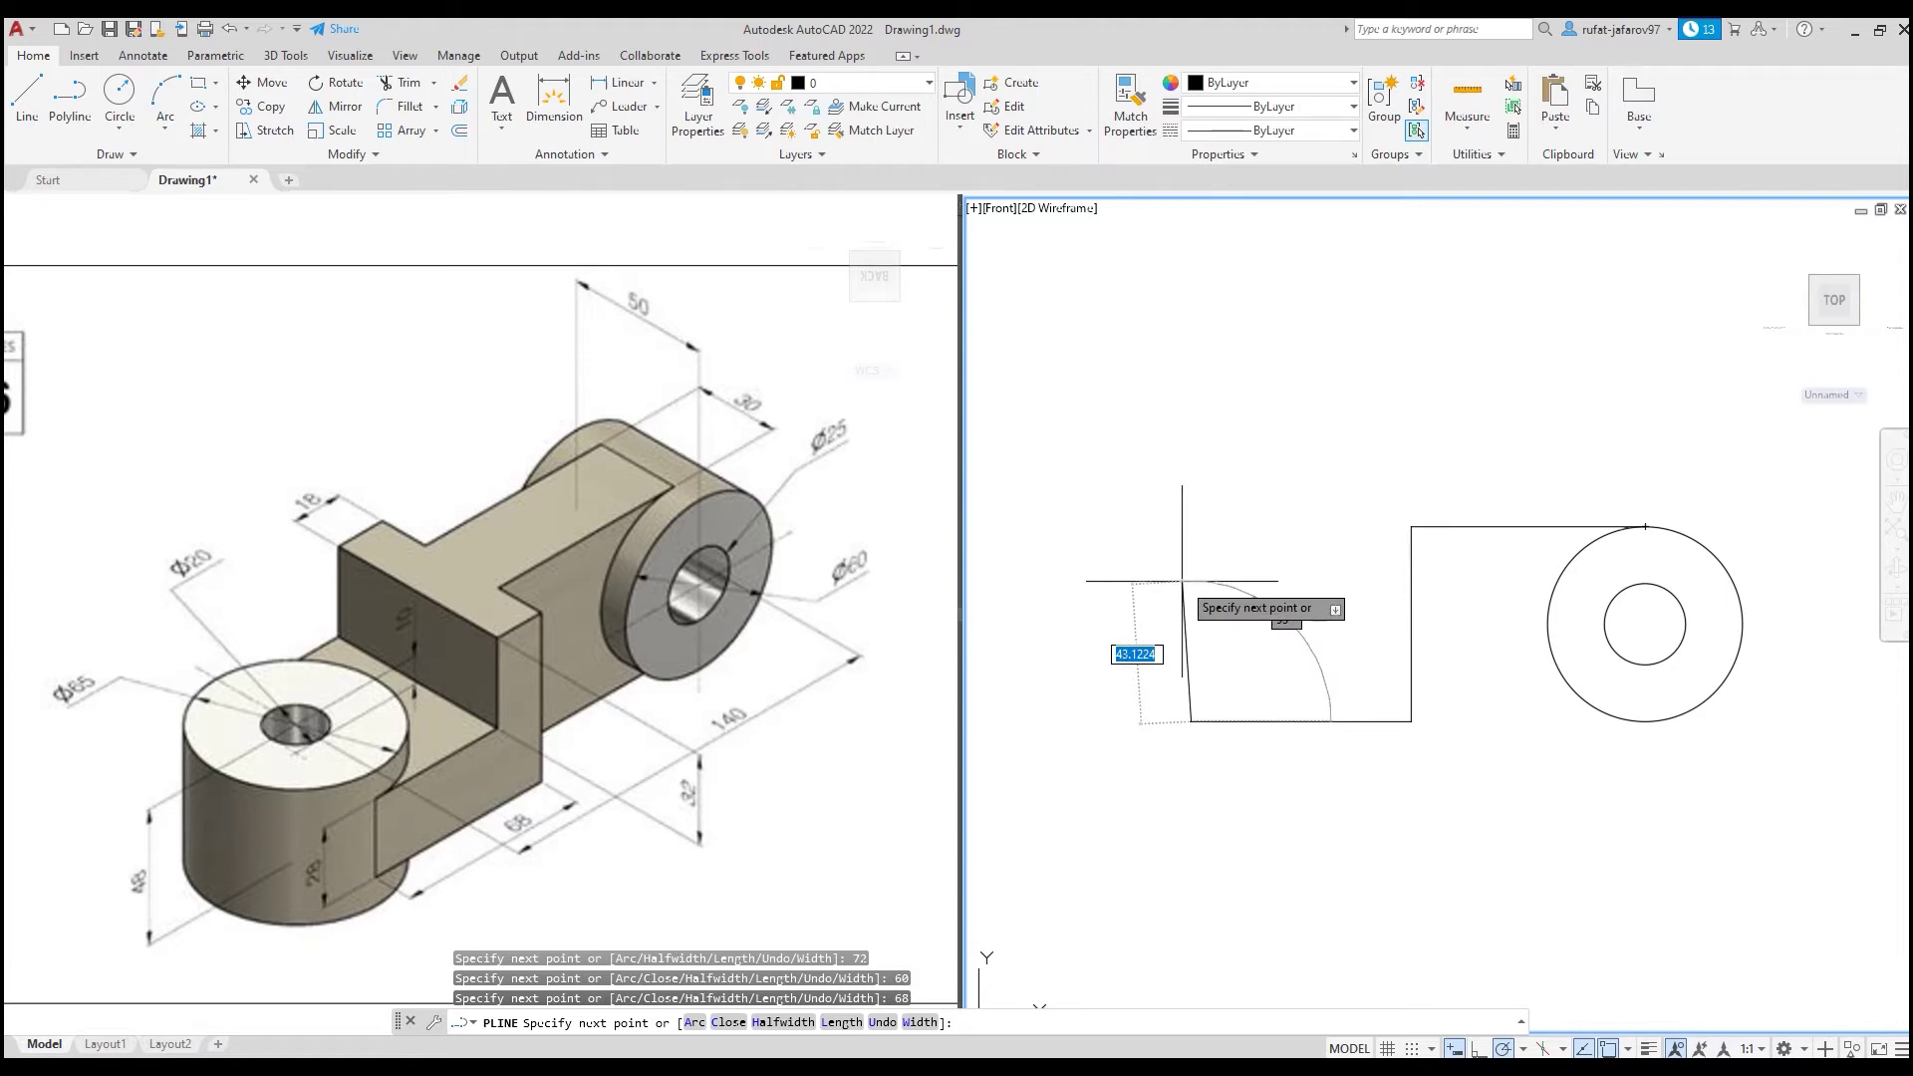
pyautogui.write('28')
pyautogui.press('Return')
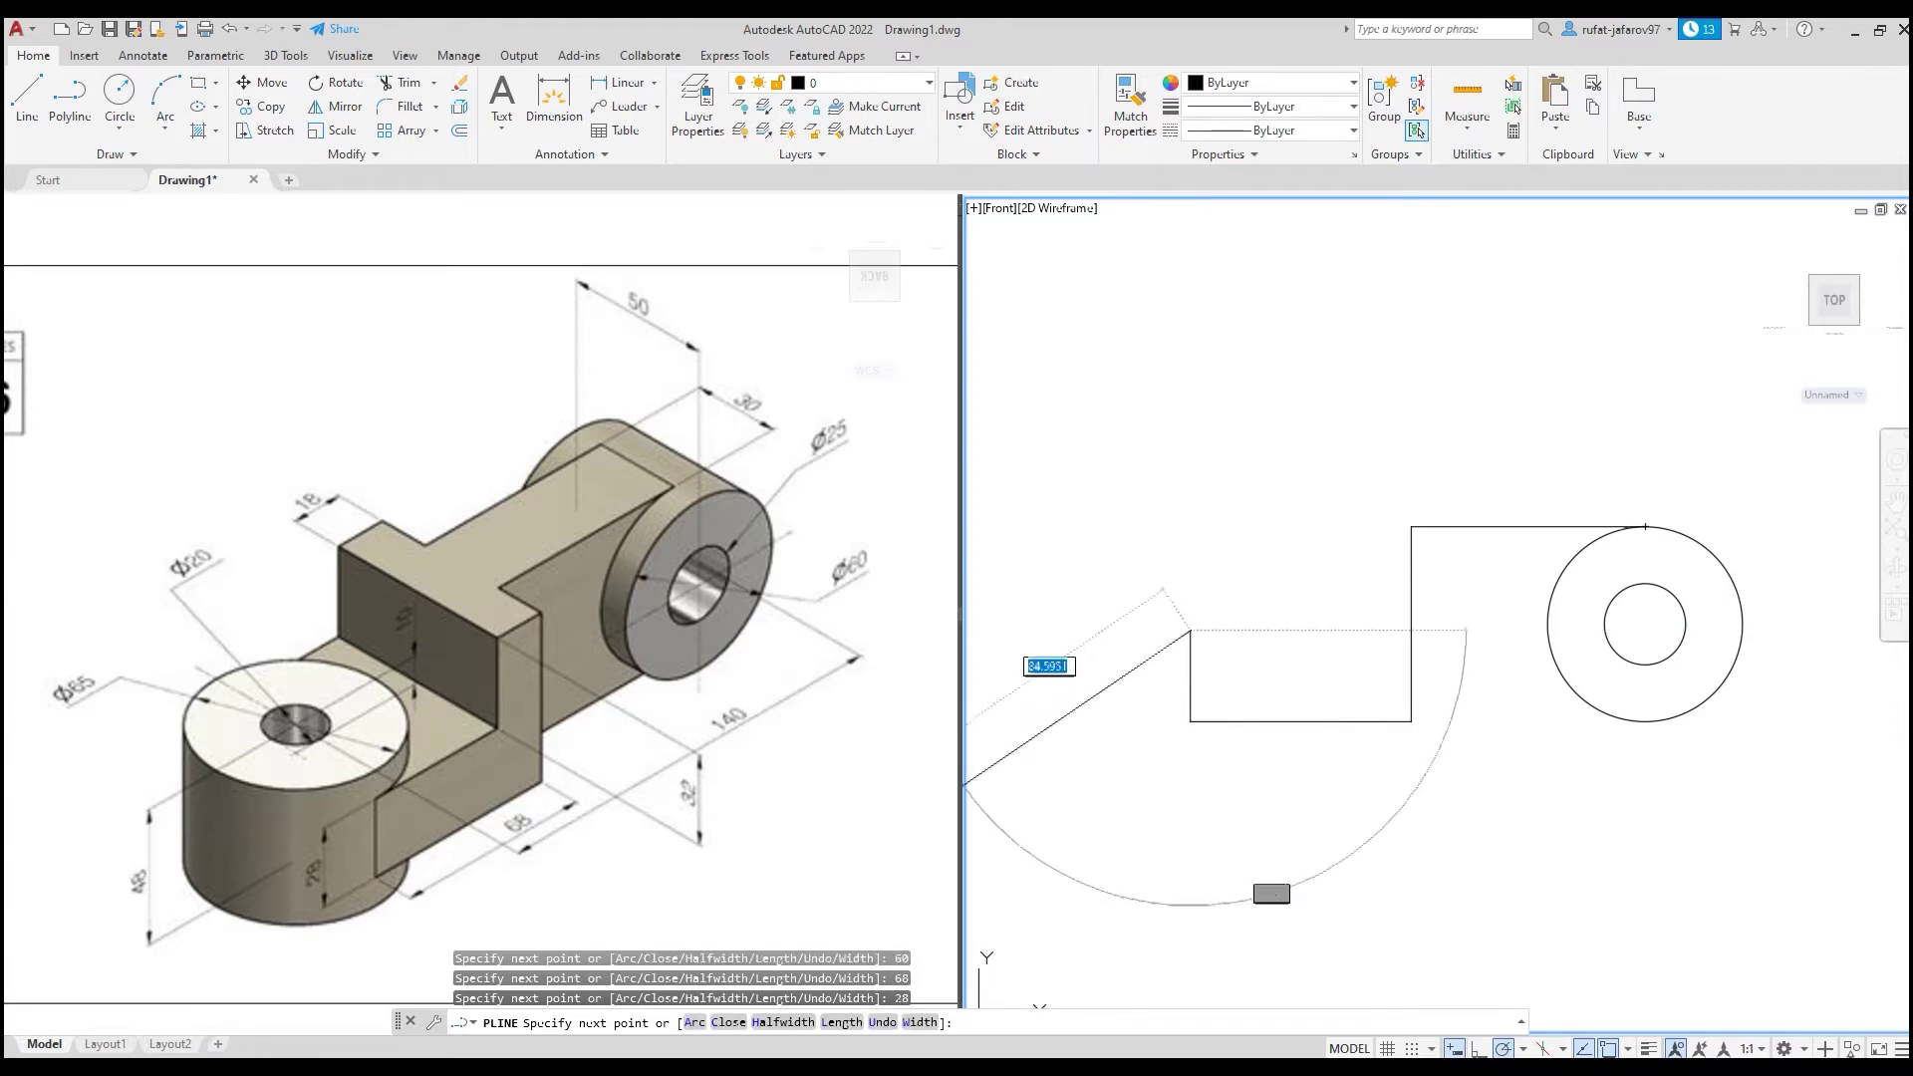
# - Add the 50-unit horizontal and 32-unit vertical segments and finish the outline
pyautogui.click(333, 518)
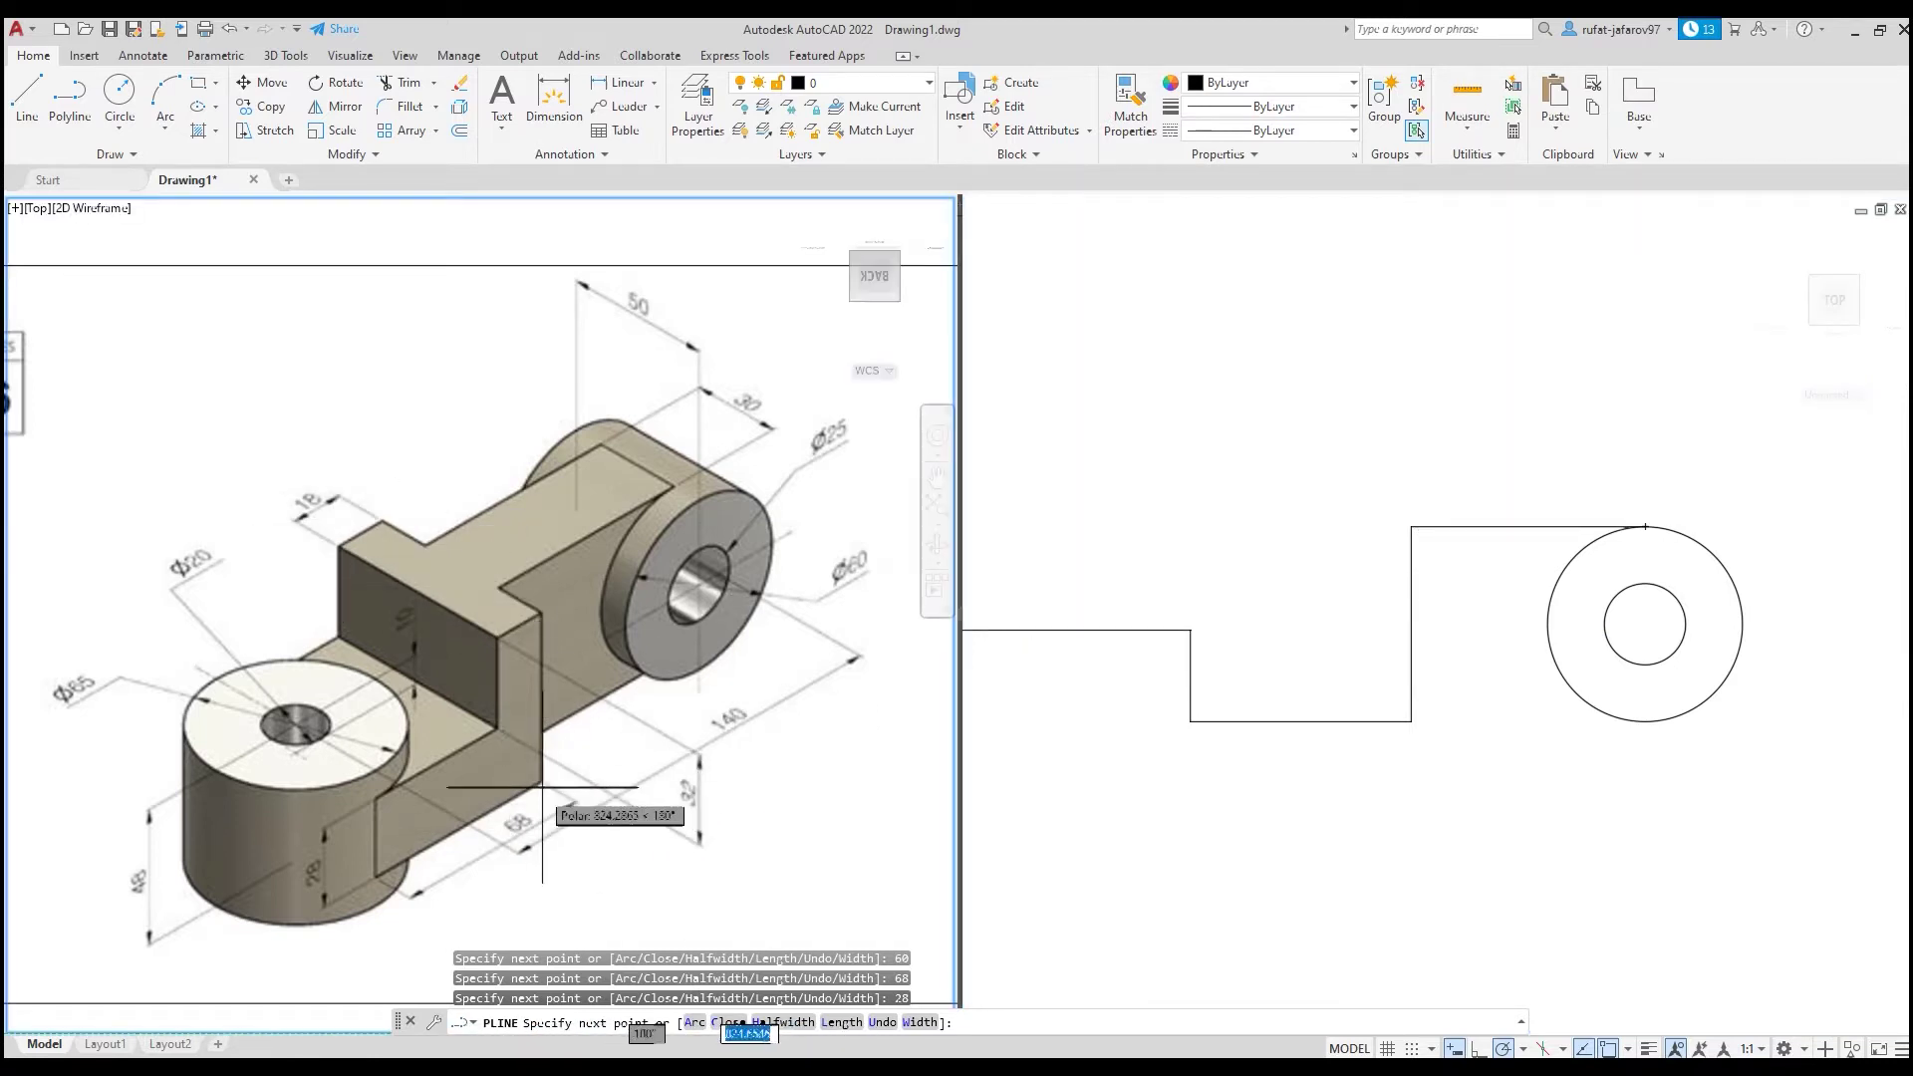
pyautogui.click(1253, 580)
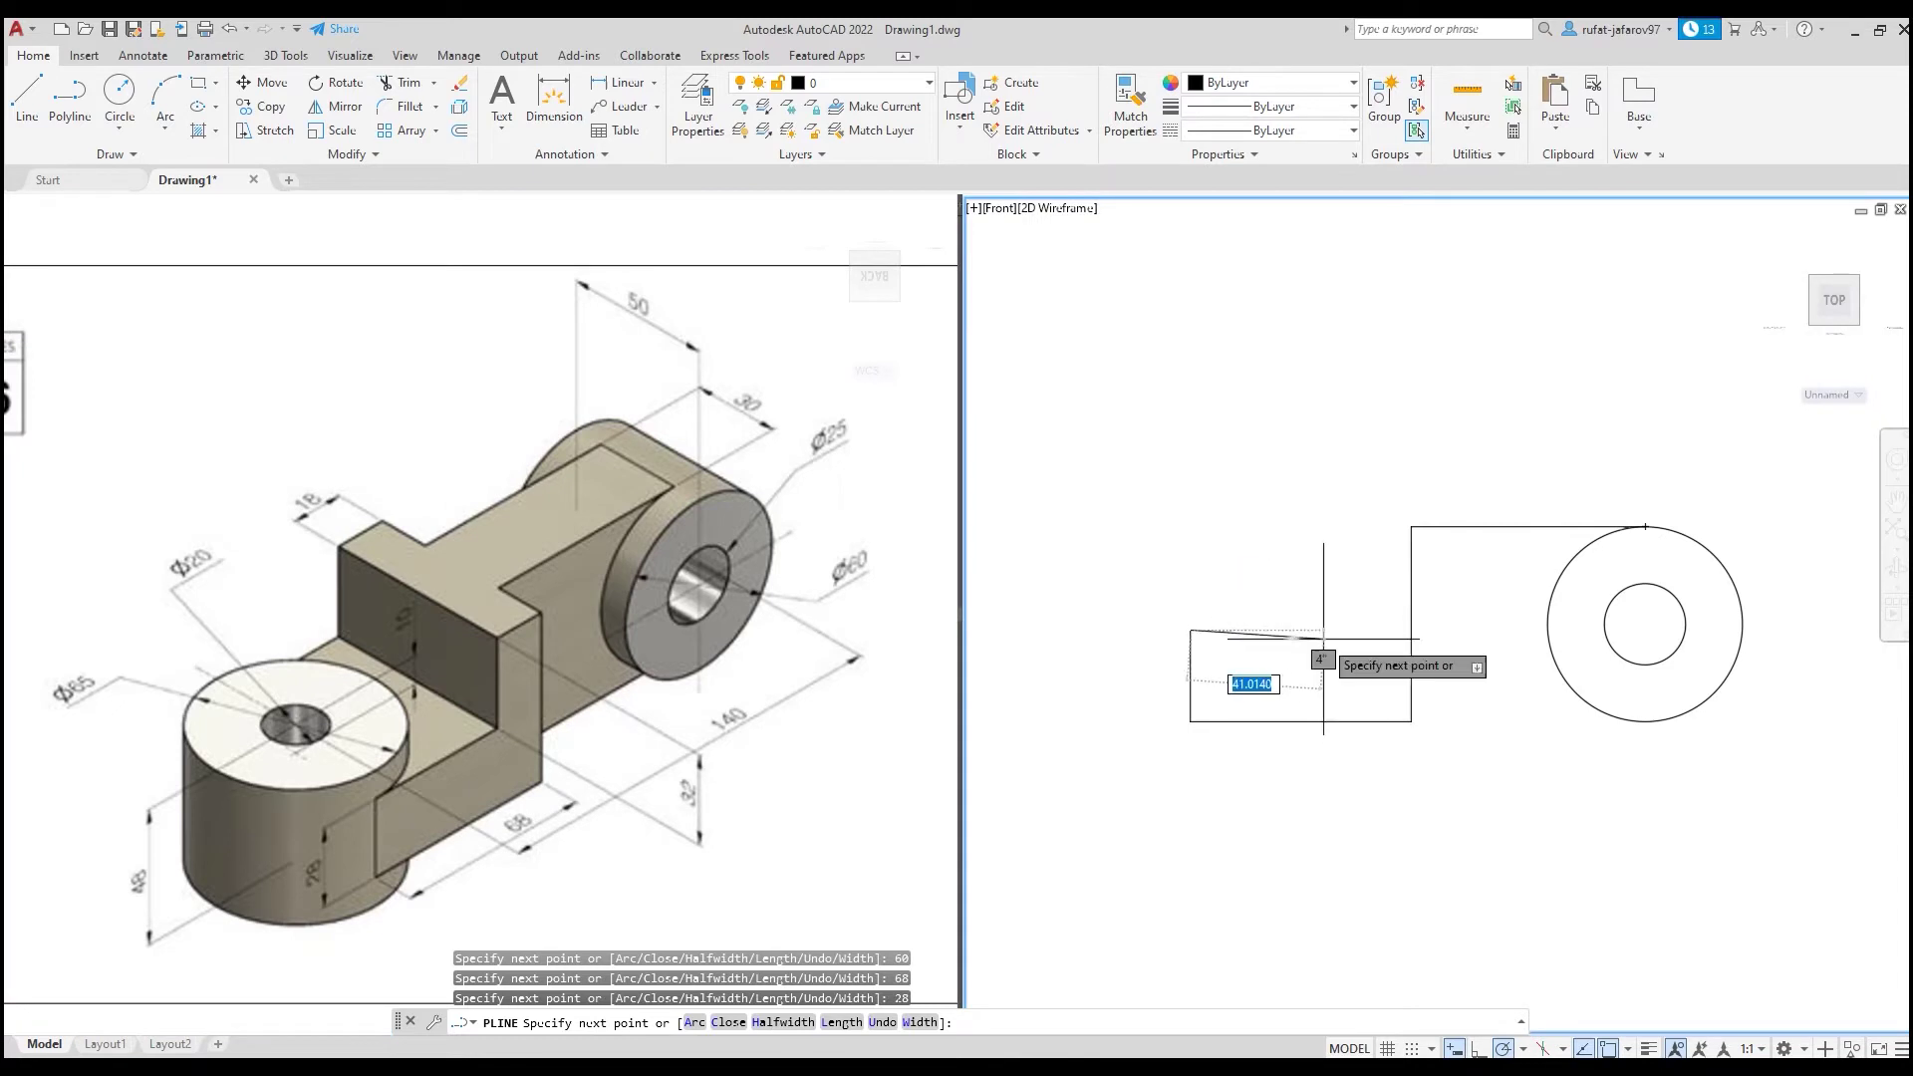
pyautogui.write('50')
pyautogui.press('Return')
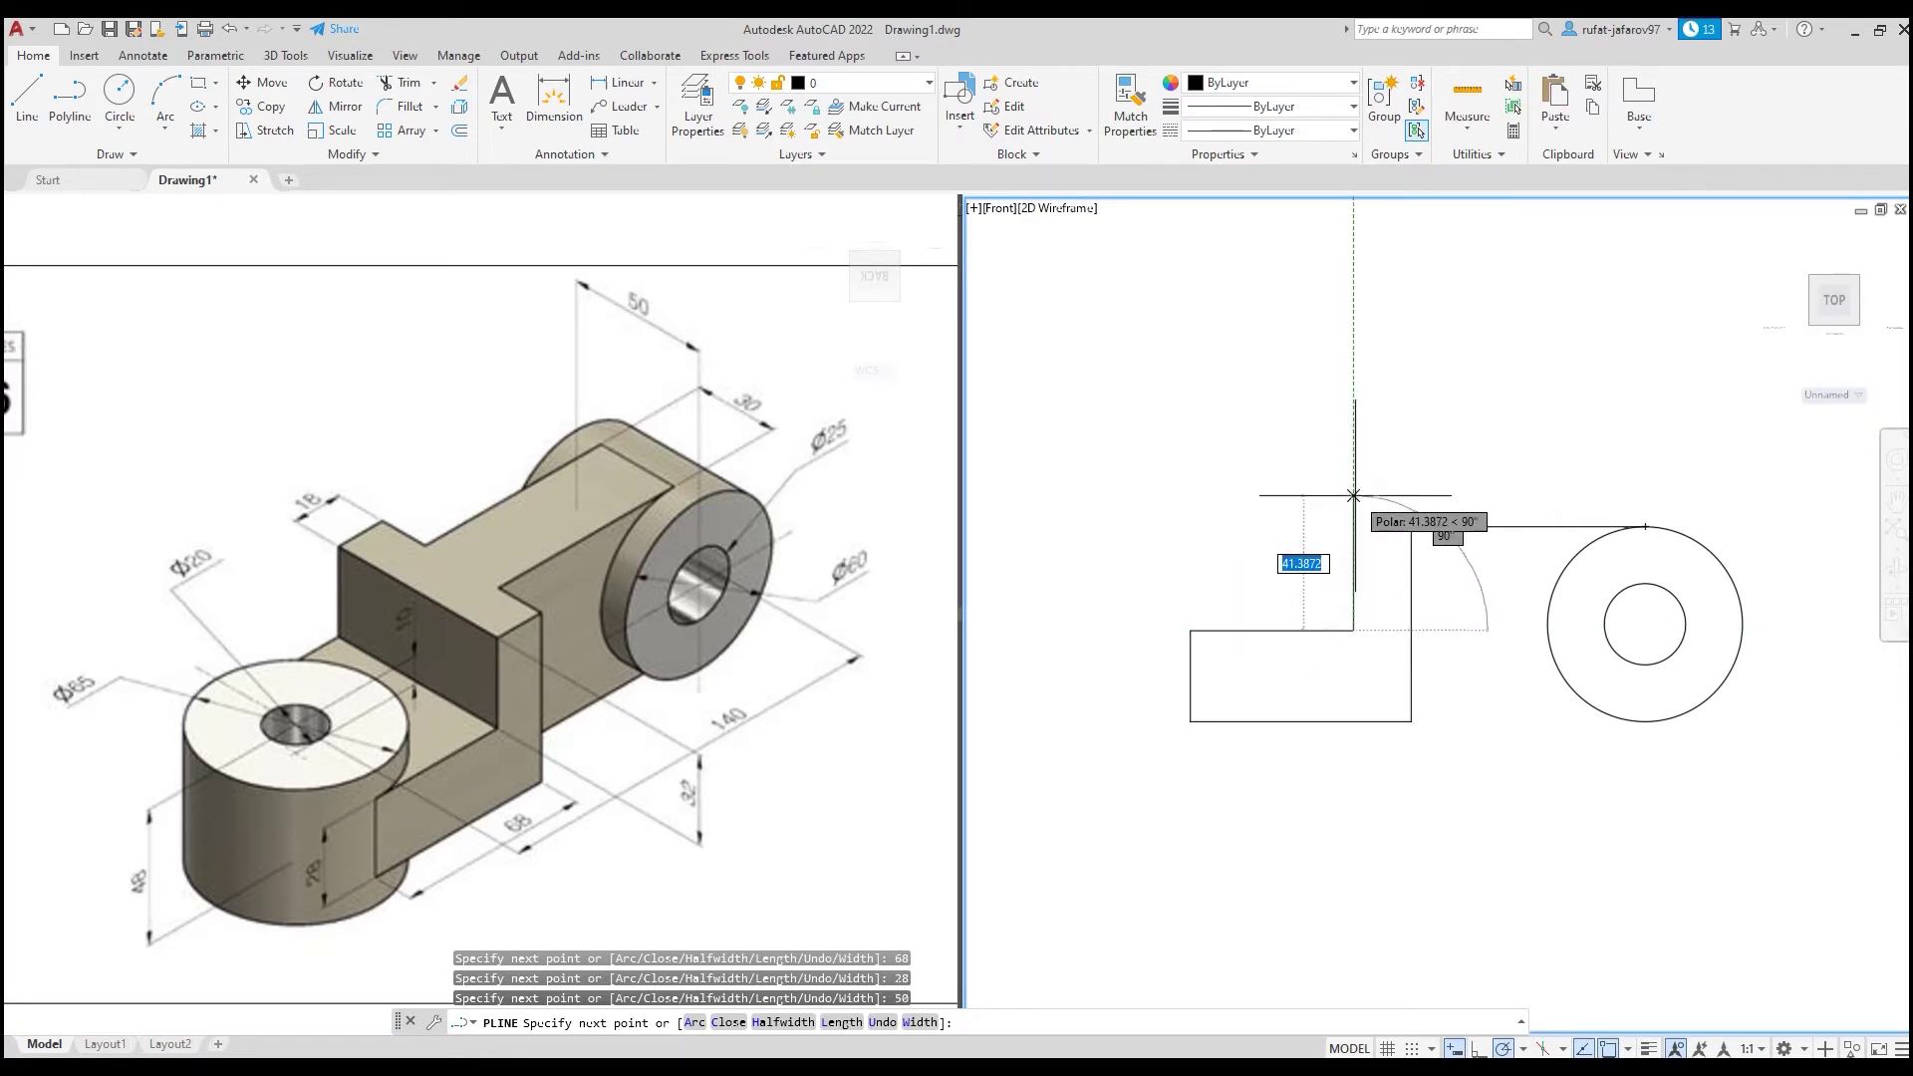
pyautogui.write('2')
pyautogui.press('Return')
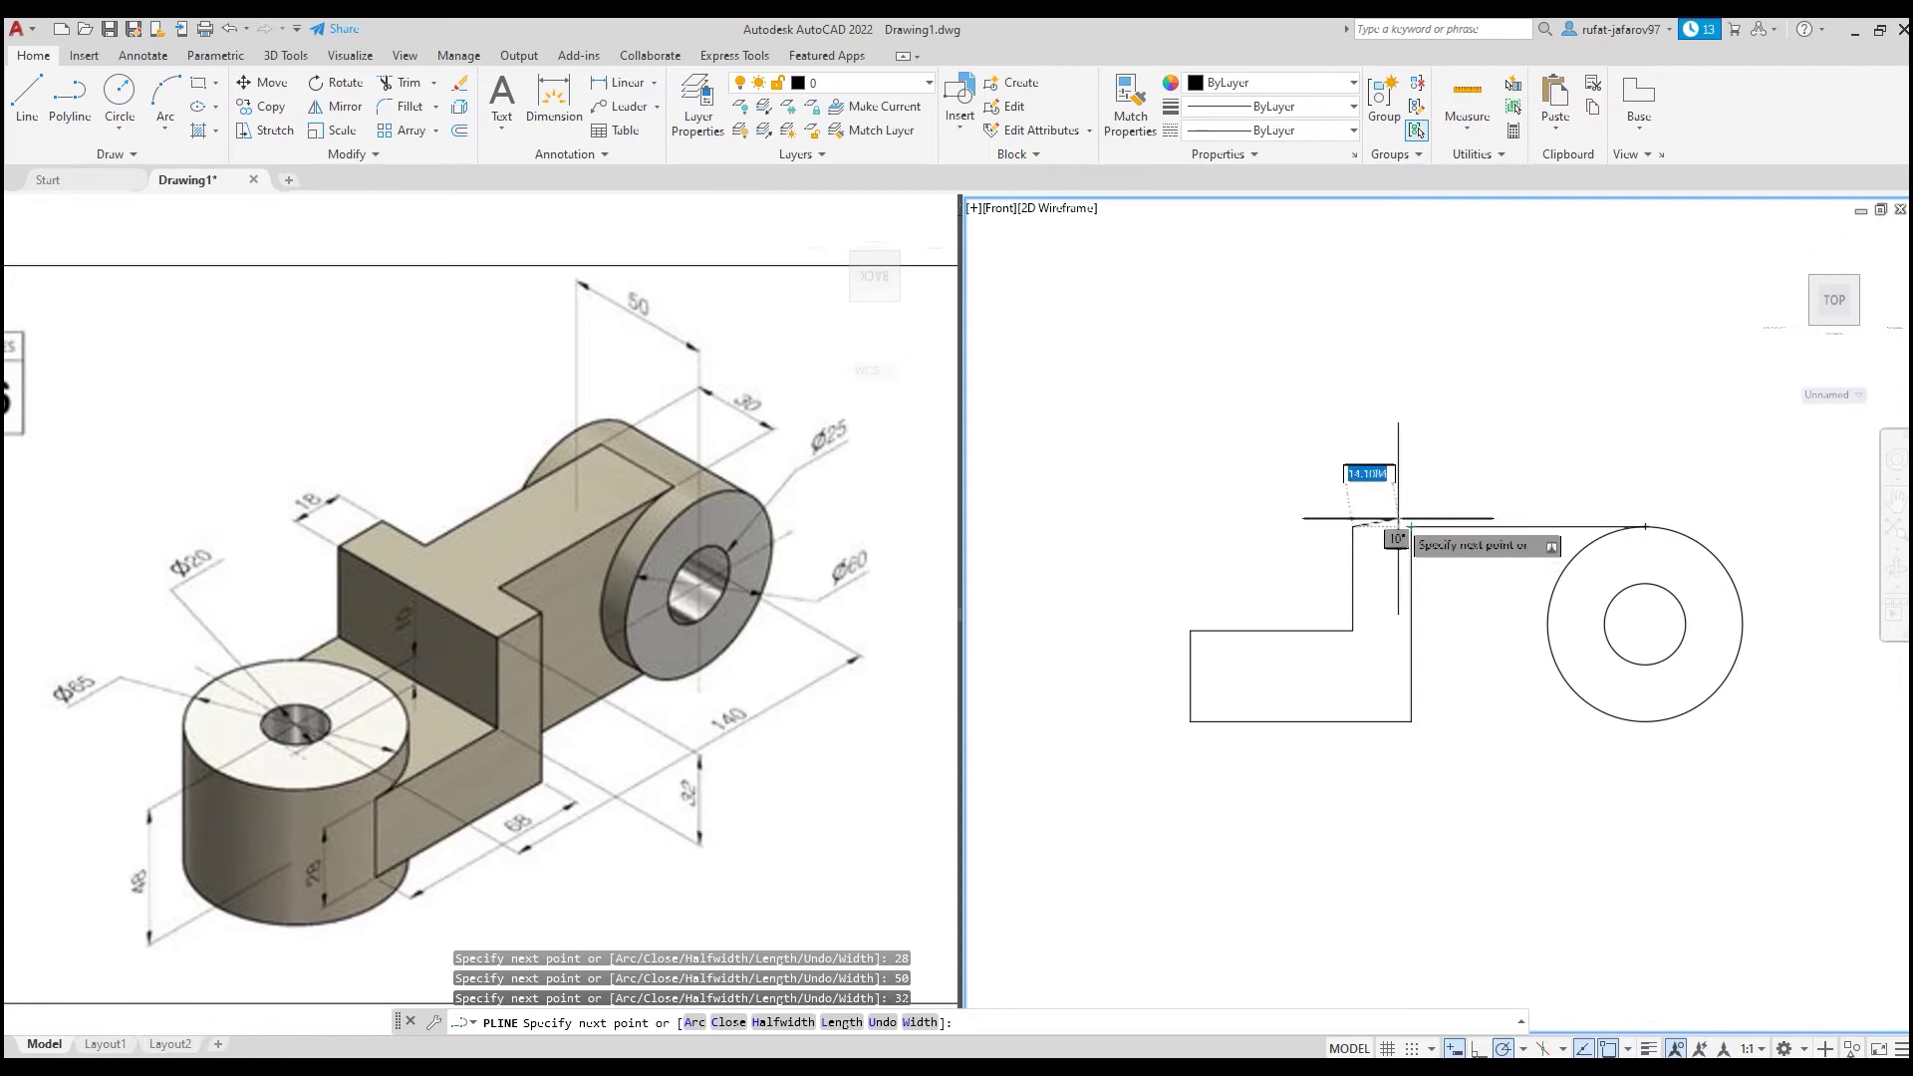
pyautogui.press('F11')
pyautogui.press('F11')
pyautogui.rightClick(1424, 436)
pyautogui.click(1472, 450)
pyautogui.scroll(2, 1454, 529)
pyautogui.moveTo(1454, 529)
pyautogui.mouseDown(button='middle')
pyautogui.moveTo(1404, 505)
pyautogui.moveTo(1517, 540)
pyautogui.mouseUp(button='middle')
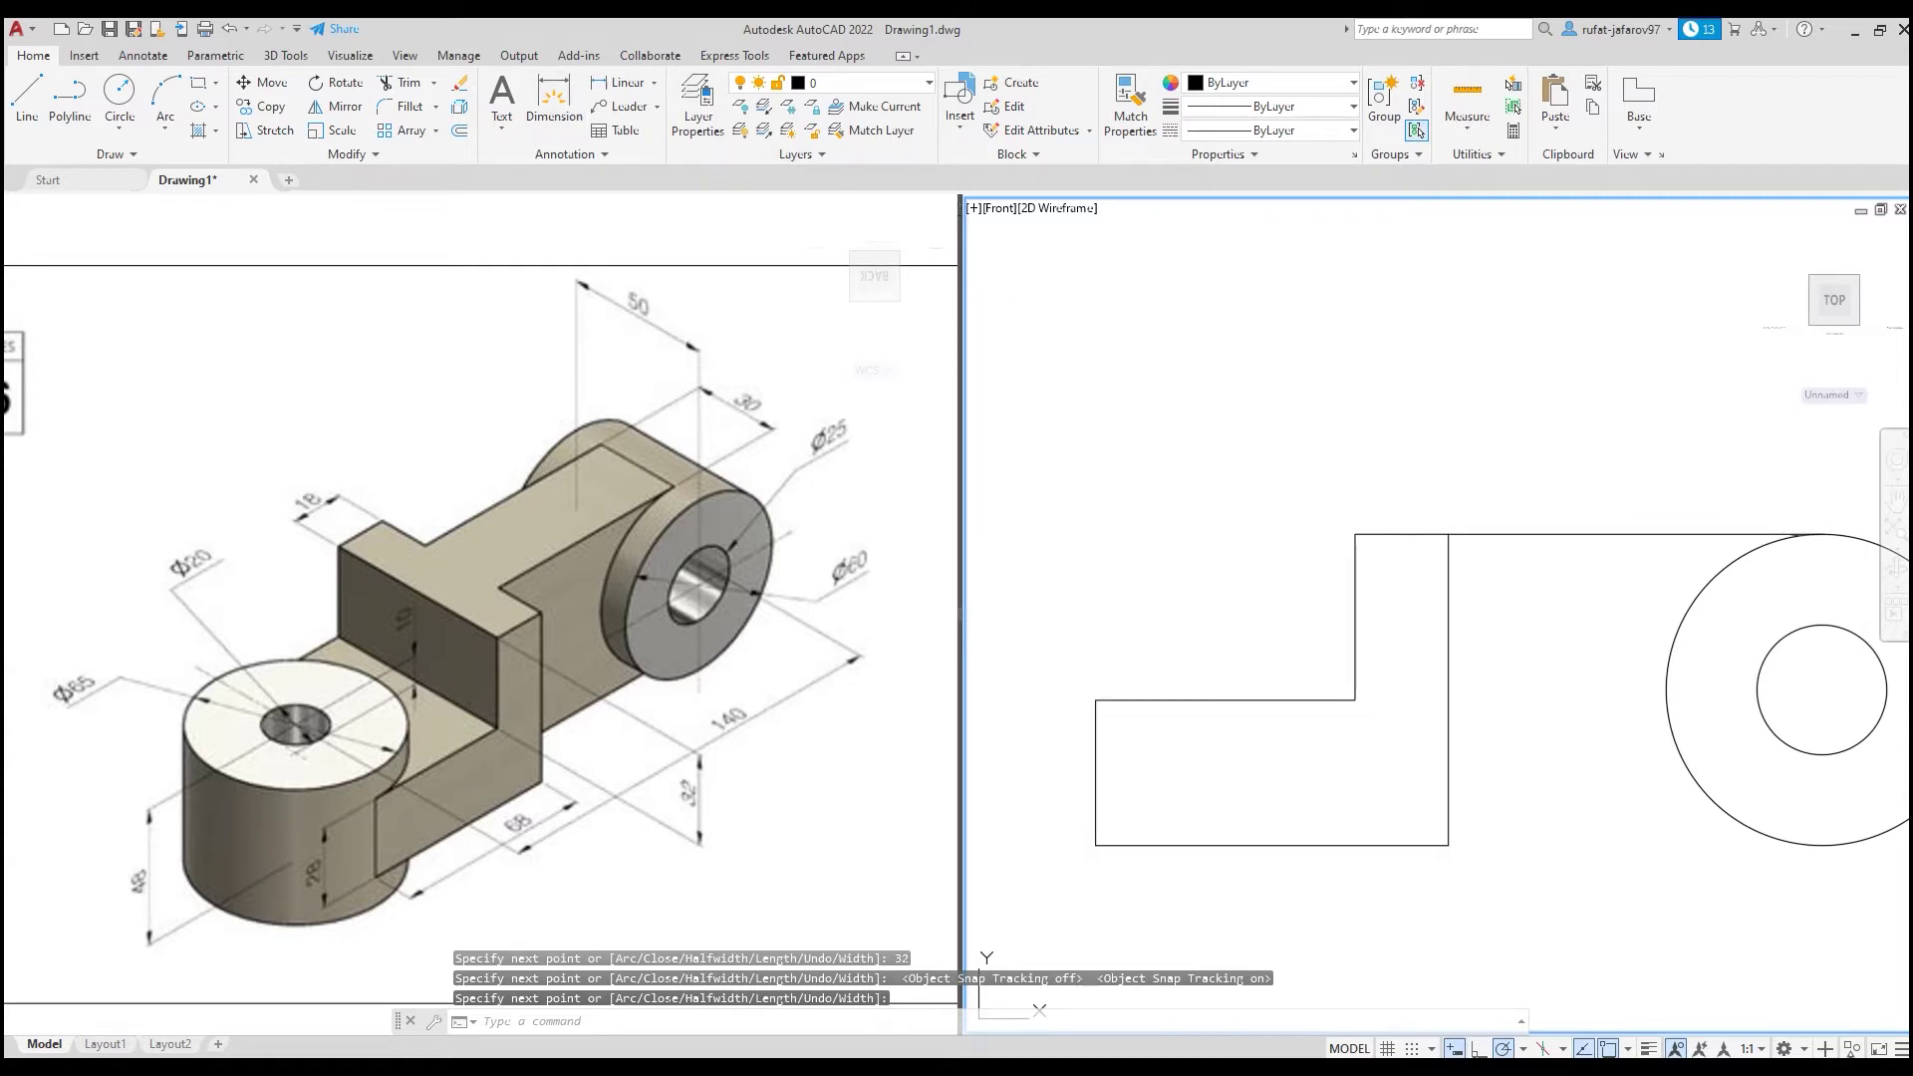
# - Break the arm outline at its upper corner using Break at Point
pyautogui.moveTo(1553, 565); pyautogui.dragTo(1392, 445, button='middle')
pyautogui.click(459, 106)
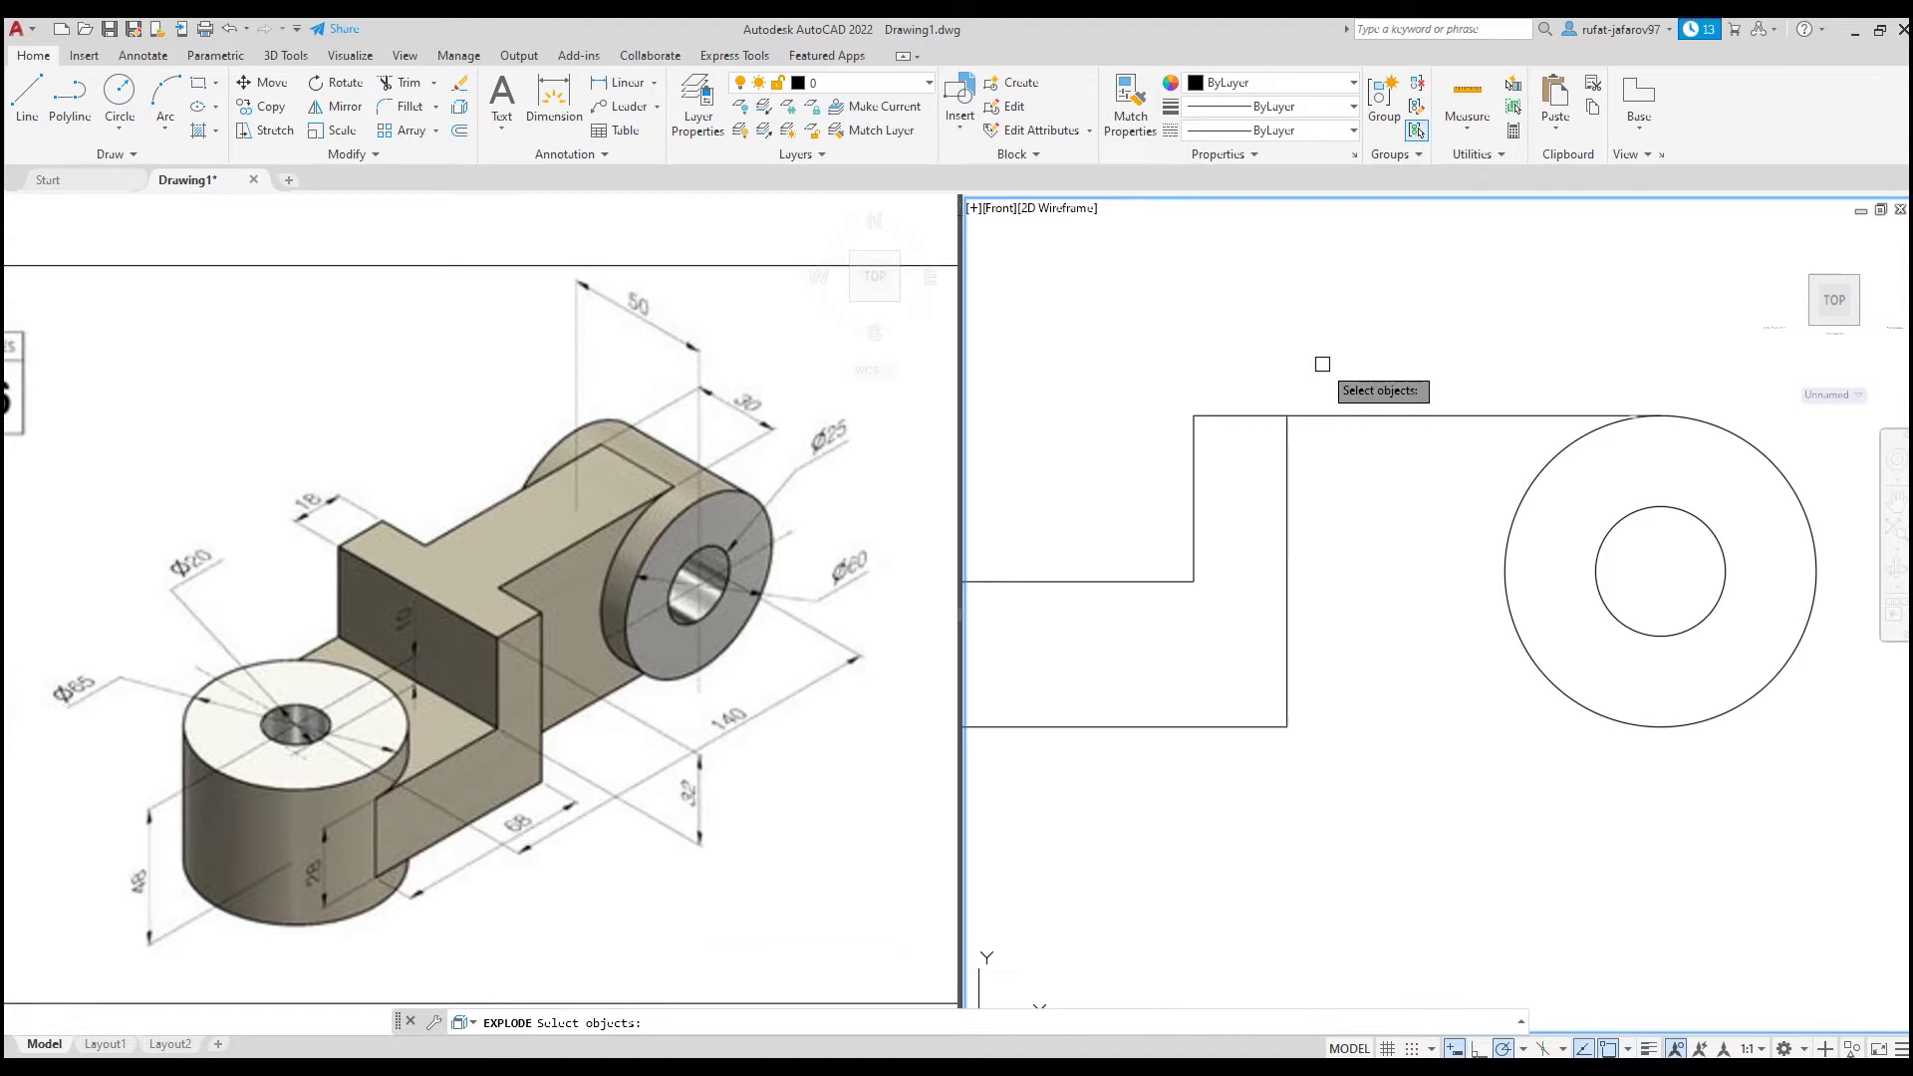
pyautogui.press('Escape')
pyautogui.moveTo(1281, 376); pyautogui.dragTo(1343, 389, button='middle')
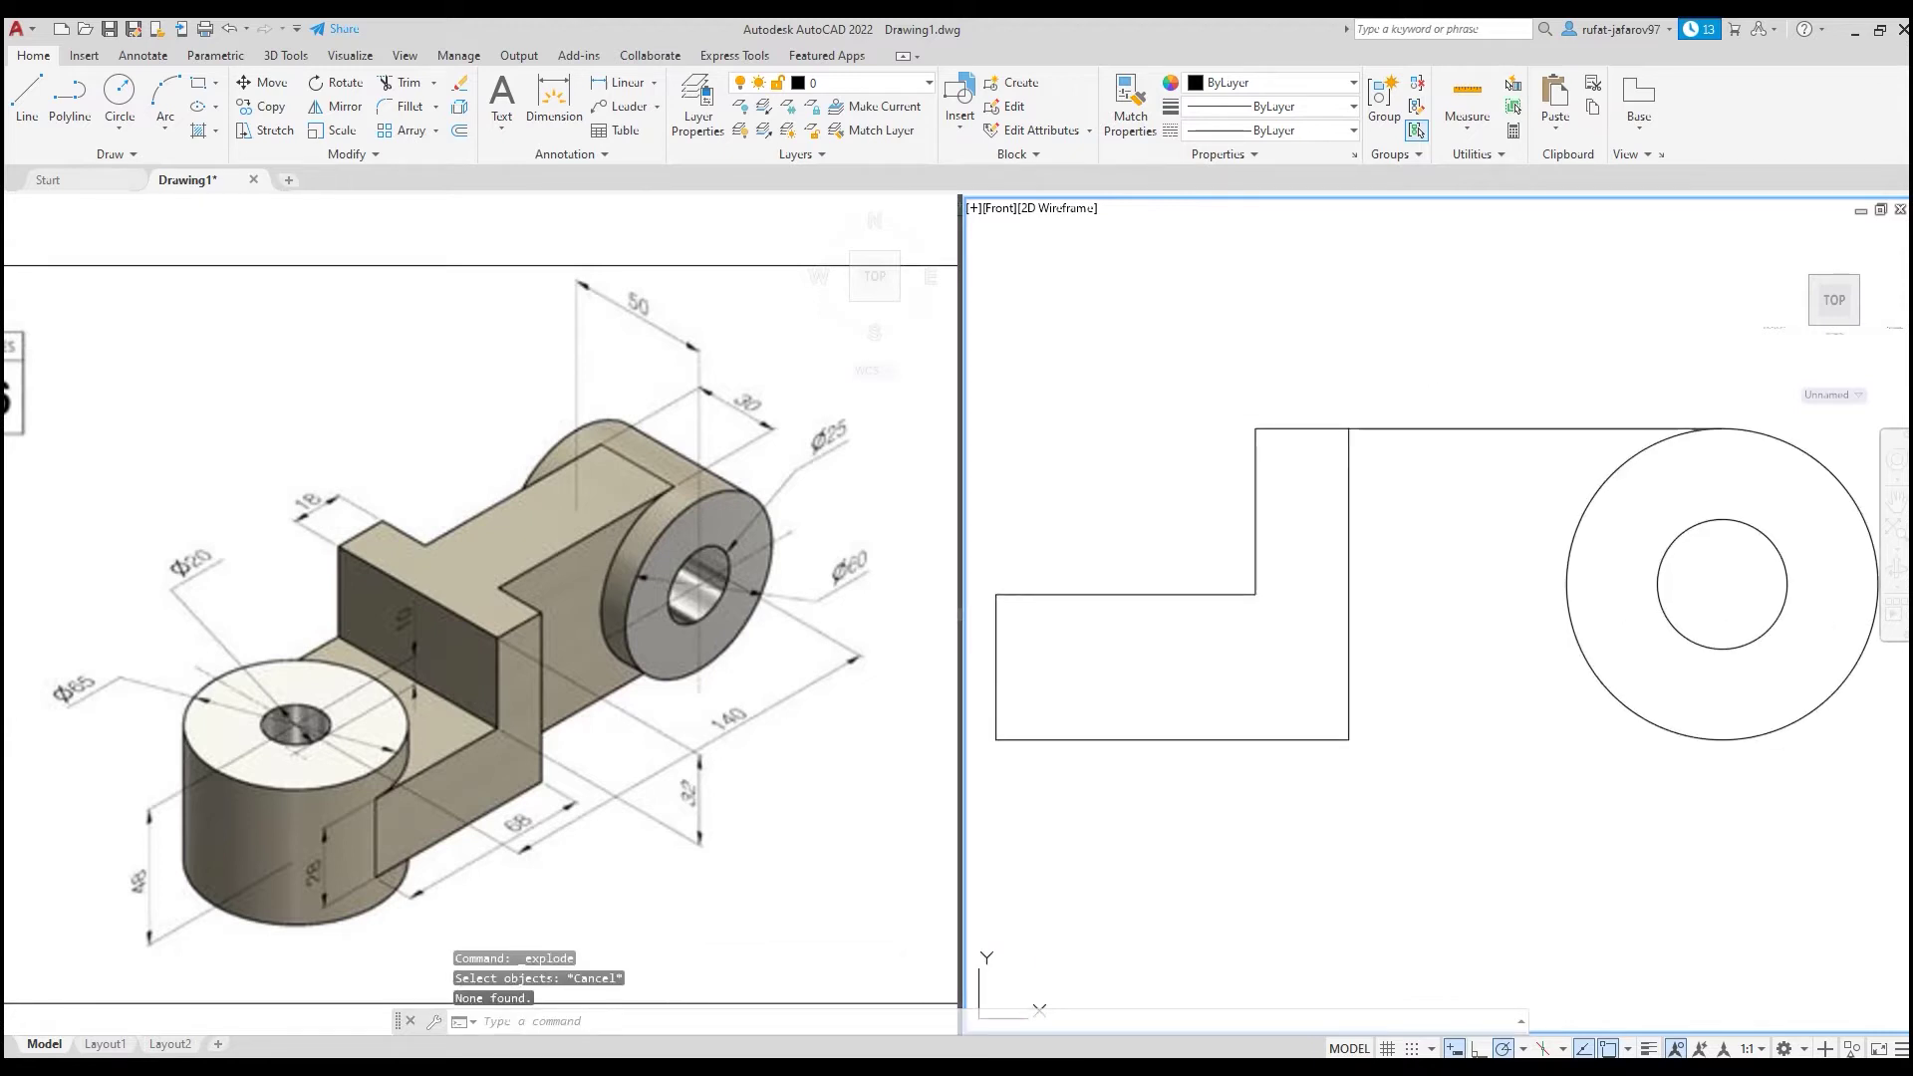
pyautogui.click(347, 153)
pyautogui.click(1335, 440)
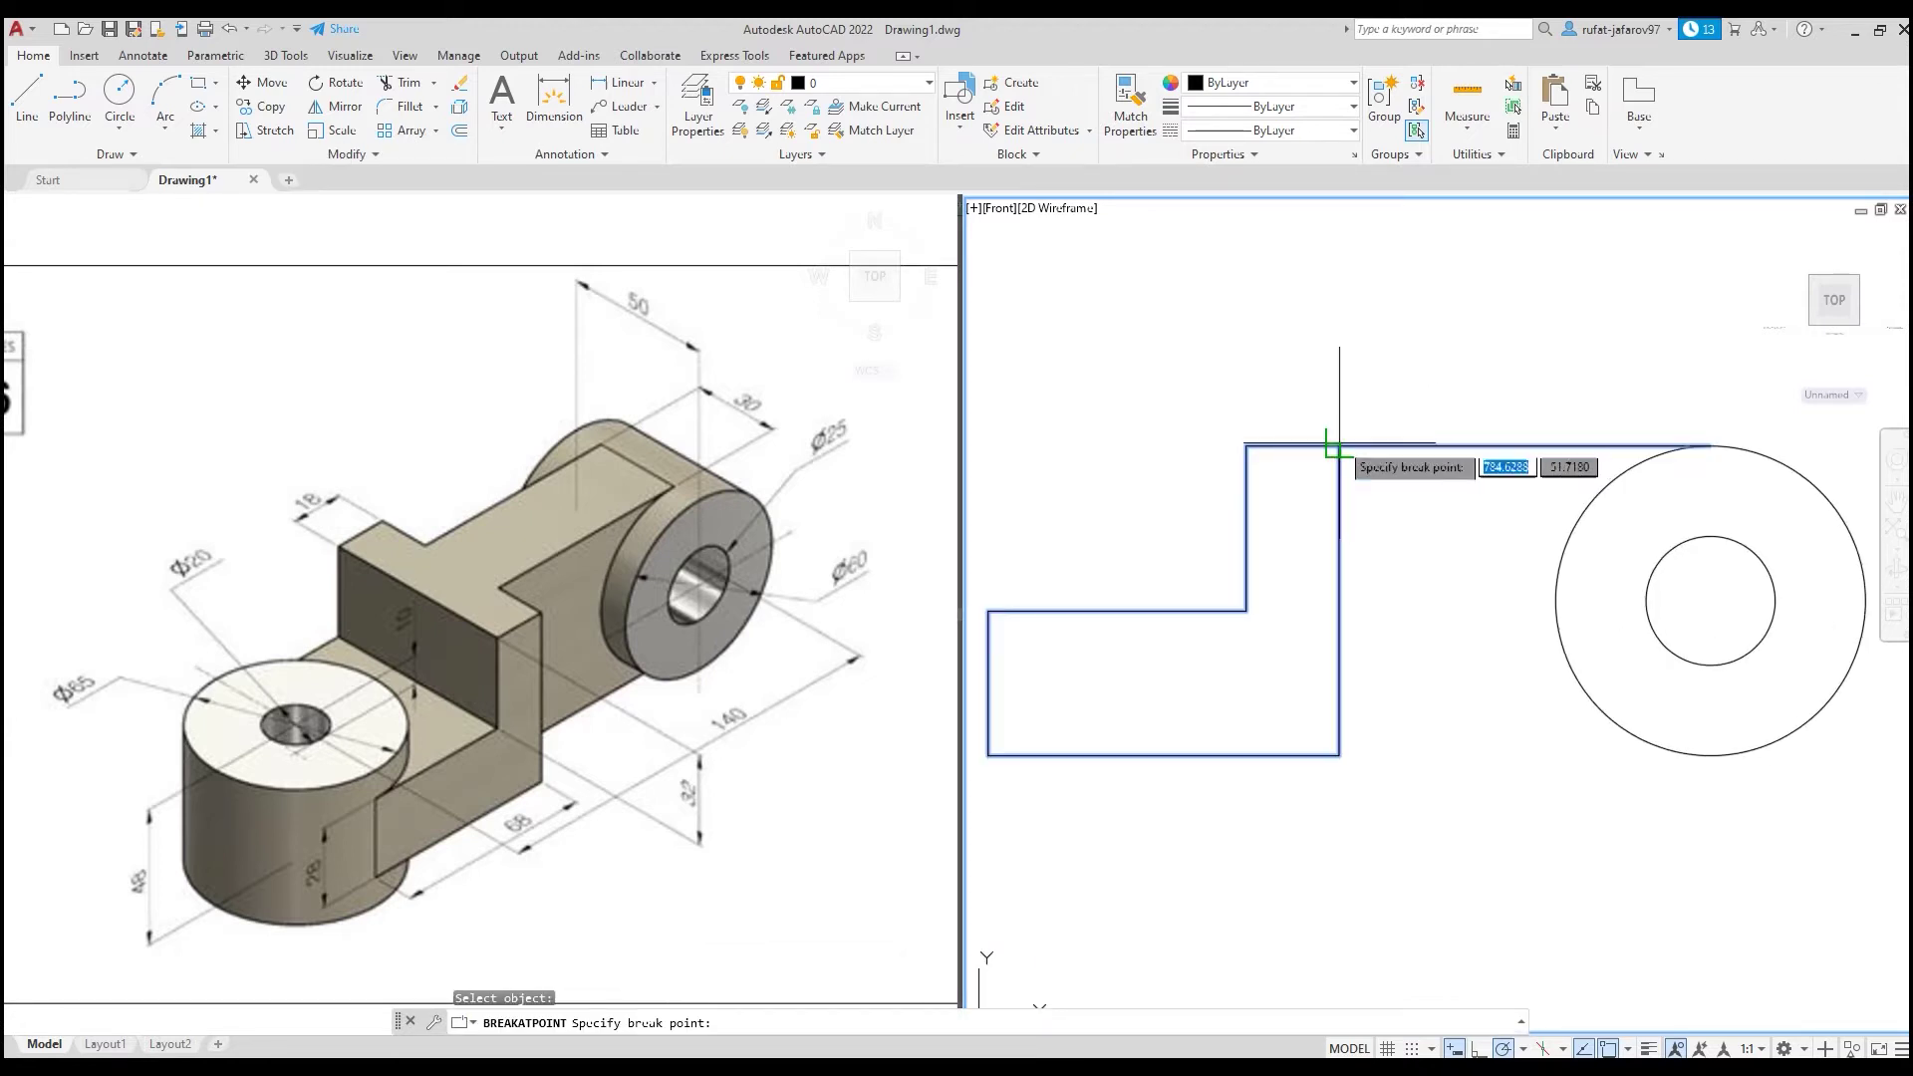
pyautogui.press('Escape')
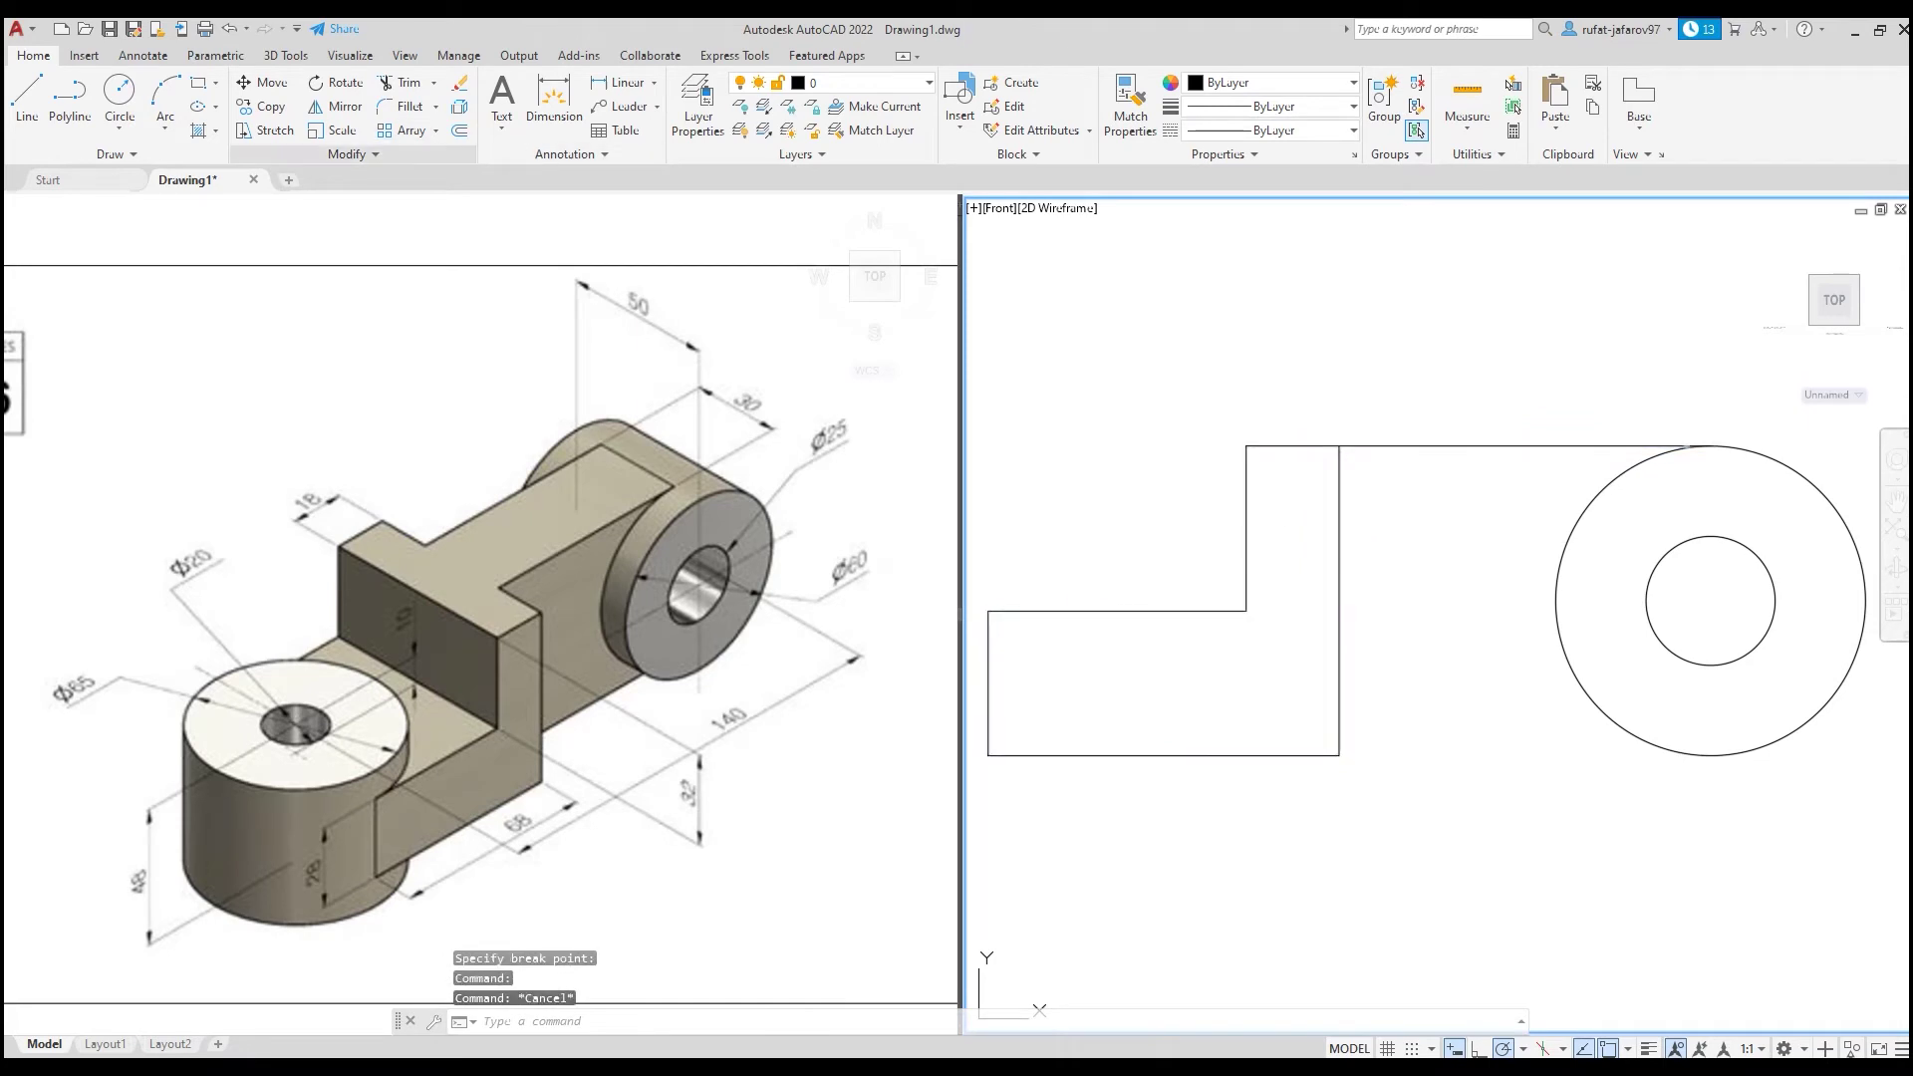
# - Confirm the top line and the L-shaped outline are now separate pieces
pyautogui.click(351, 153)
pyautogui.click(269, 202)
pyautogui.click(1393, 445)
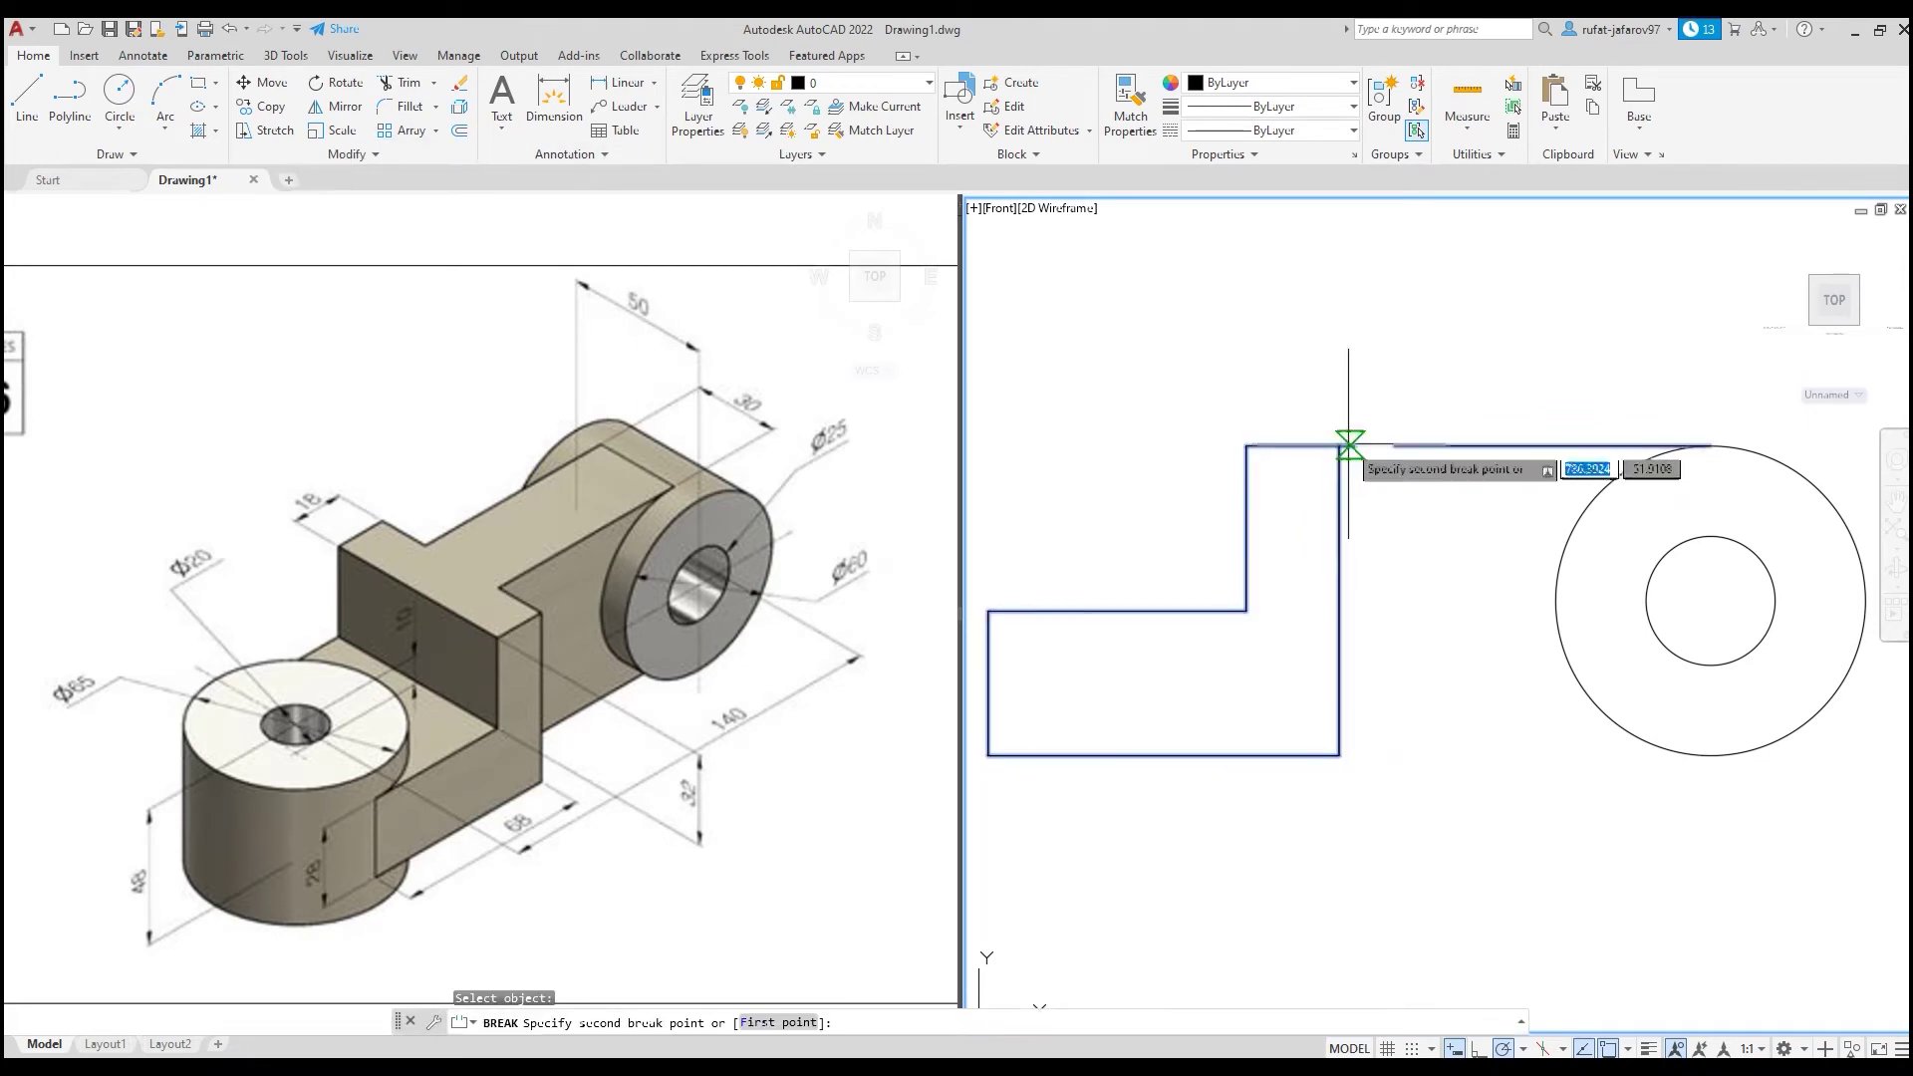
pyautogui.press('Escape')
pyautogui.scroll(4, 1393, 419)
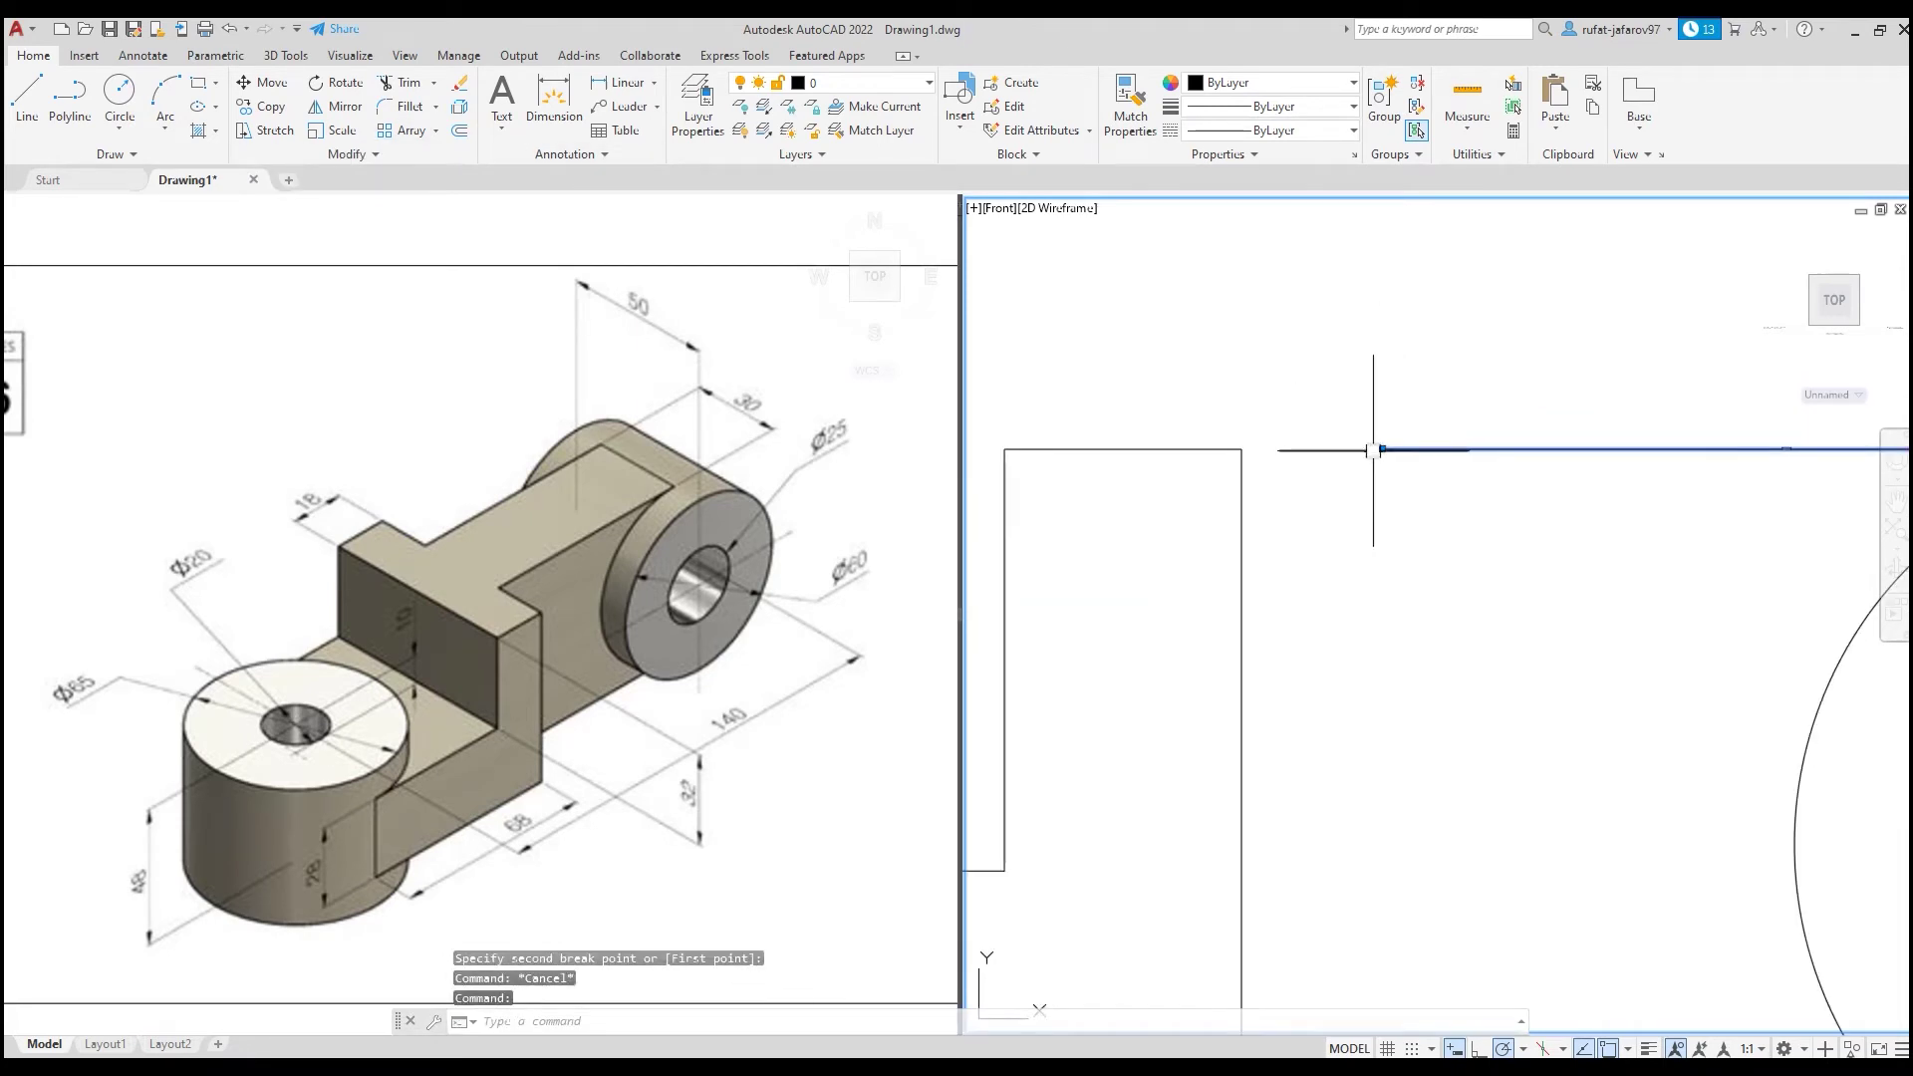
pyautogui.click(1382, 448)
pyautogui.press('Escape')
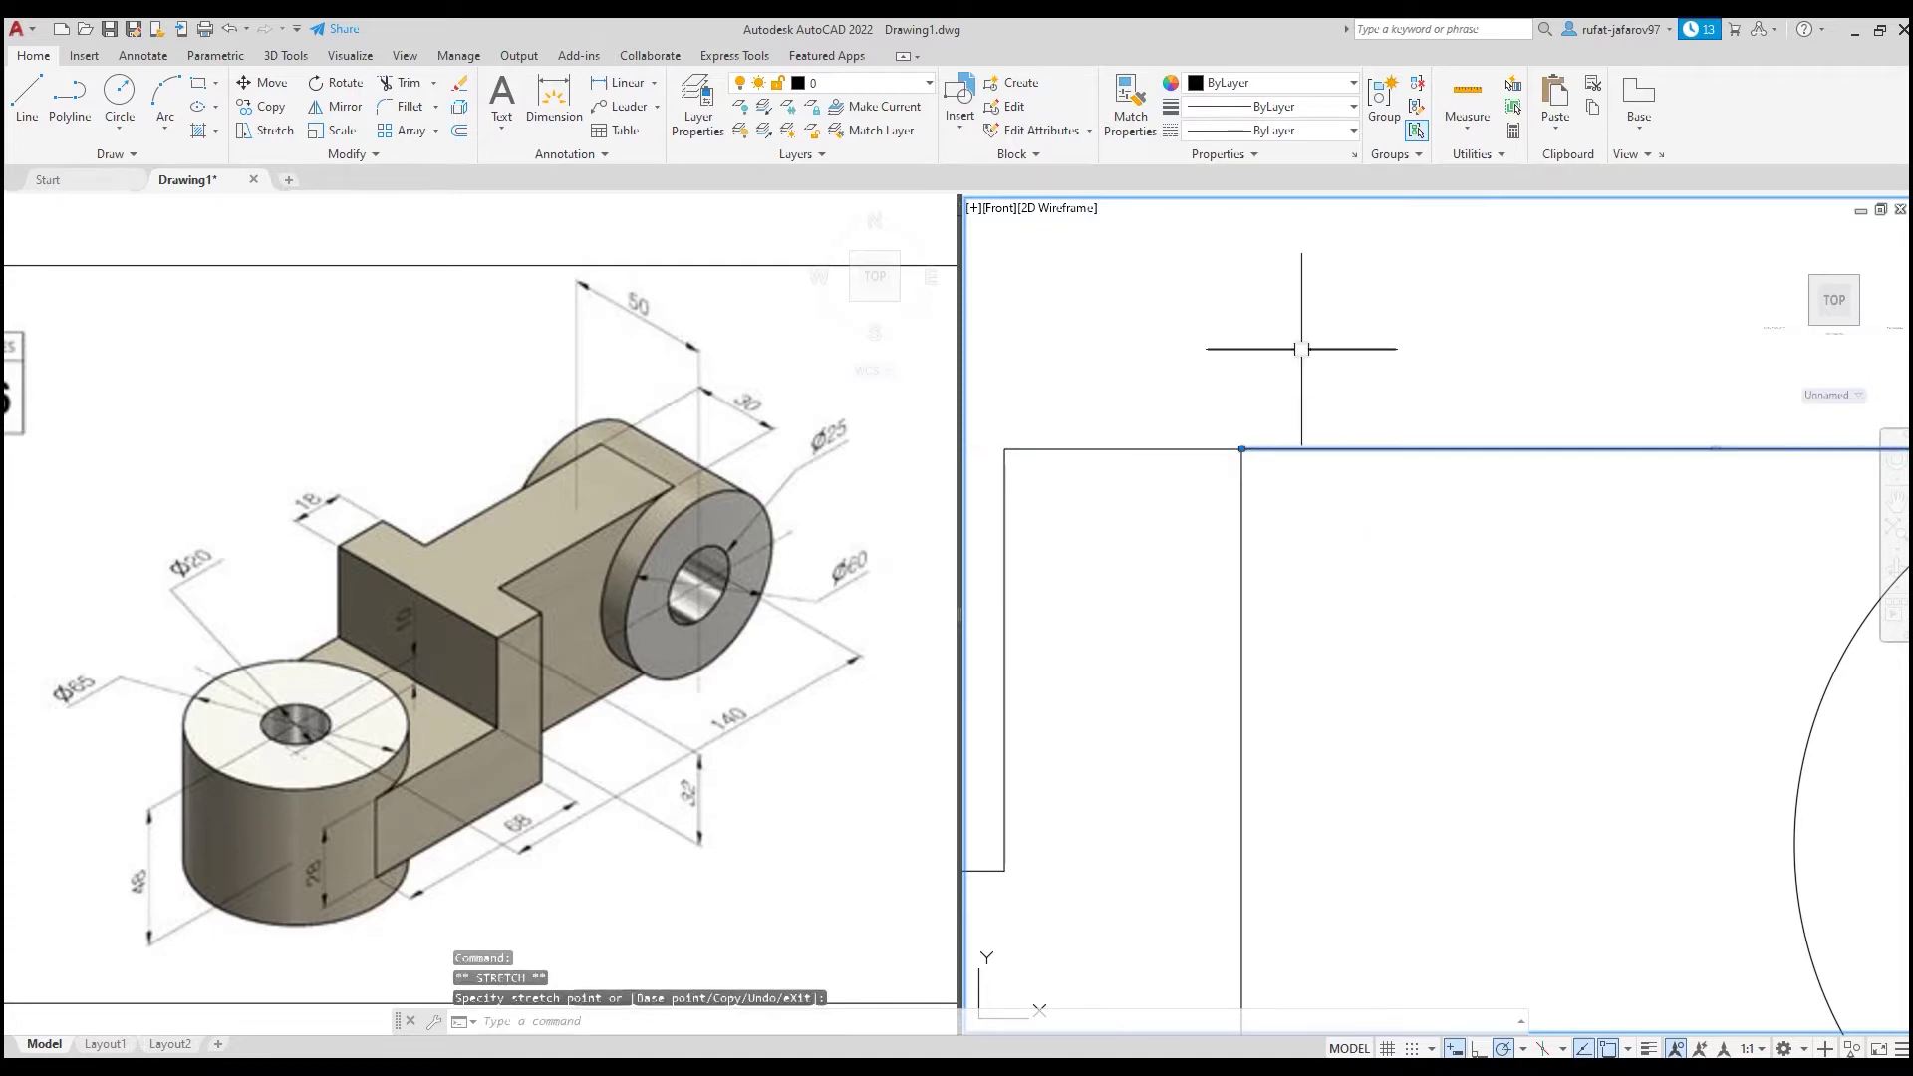
pyautogui.scroll(-4, 1305, 344)
pyautogui.click(1289, 428)
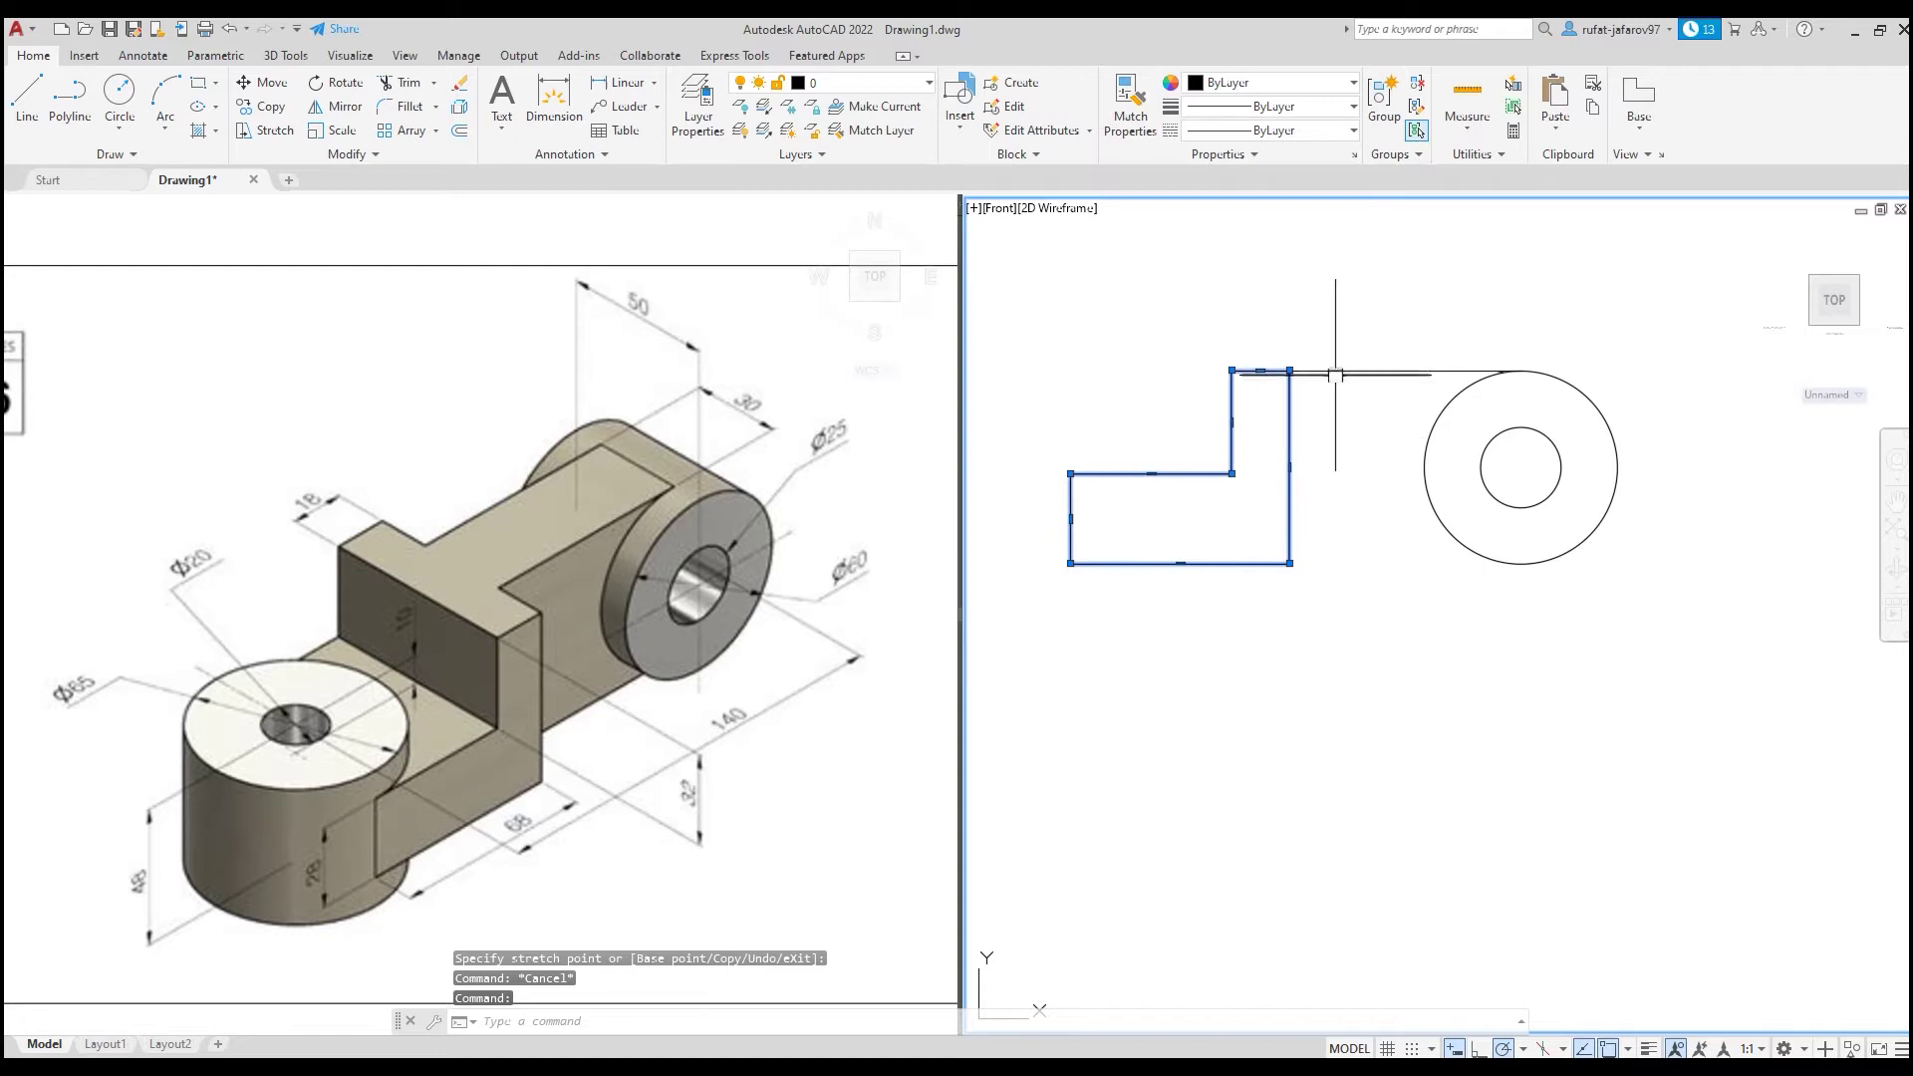
pyautogui.press('Escape')
pyautogui.click(1335, 374)
pyautogui.scroll(4, 1378, 370)
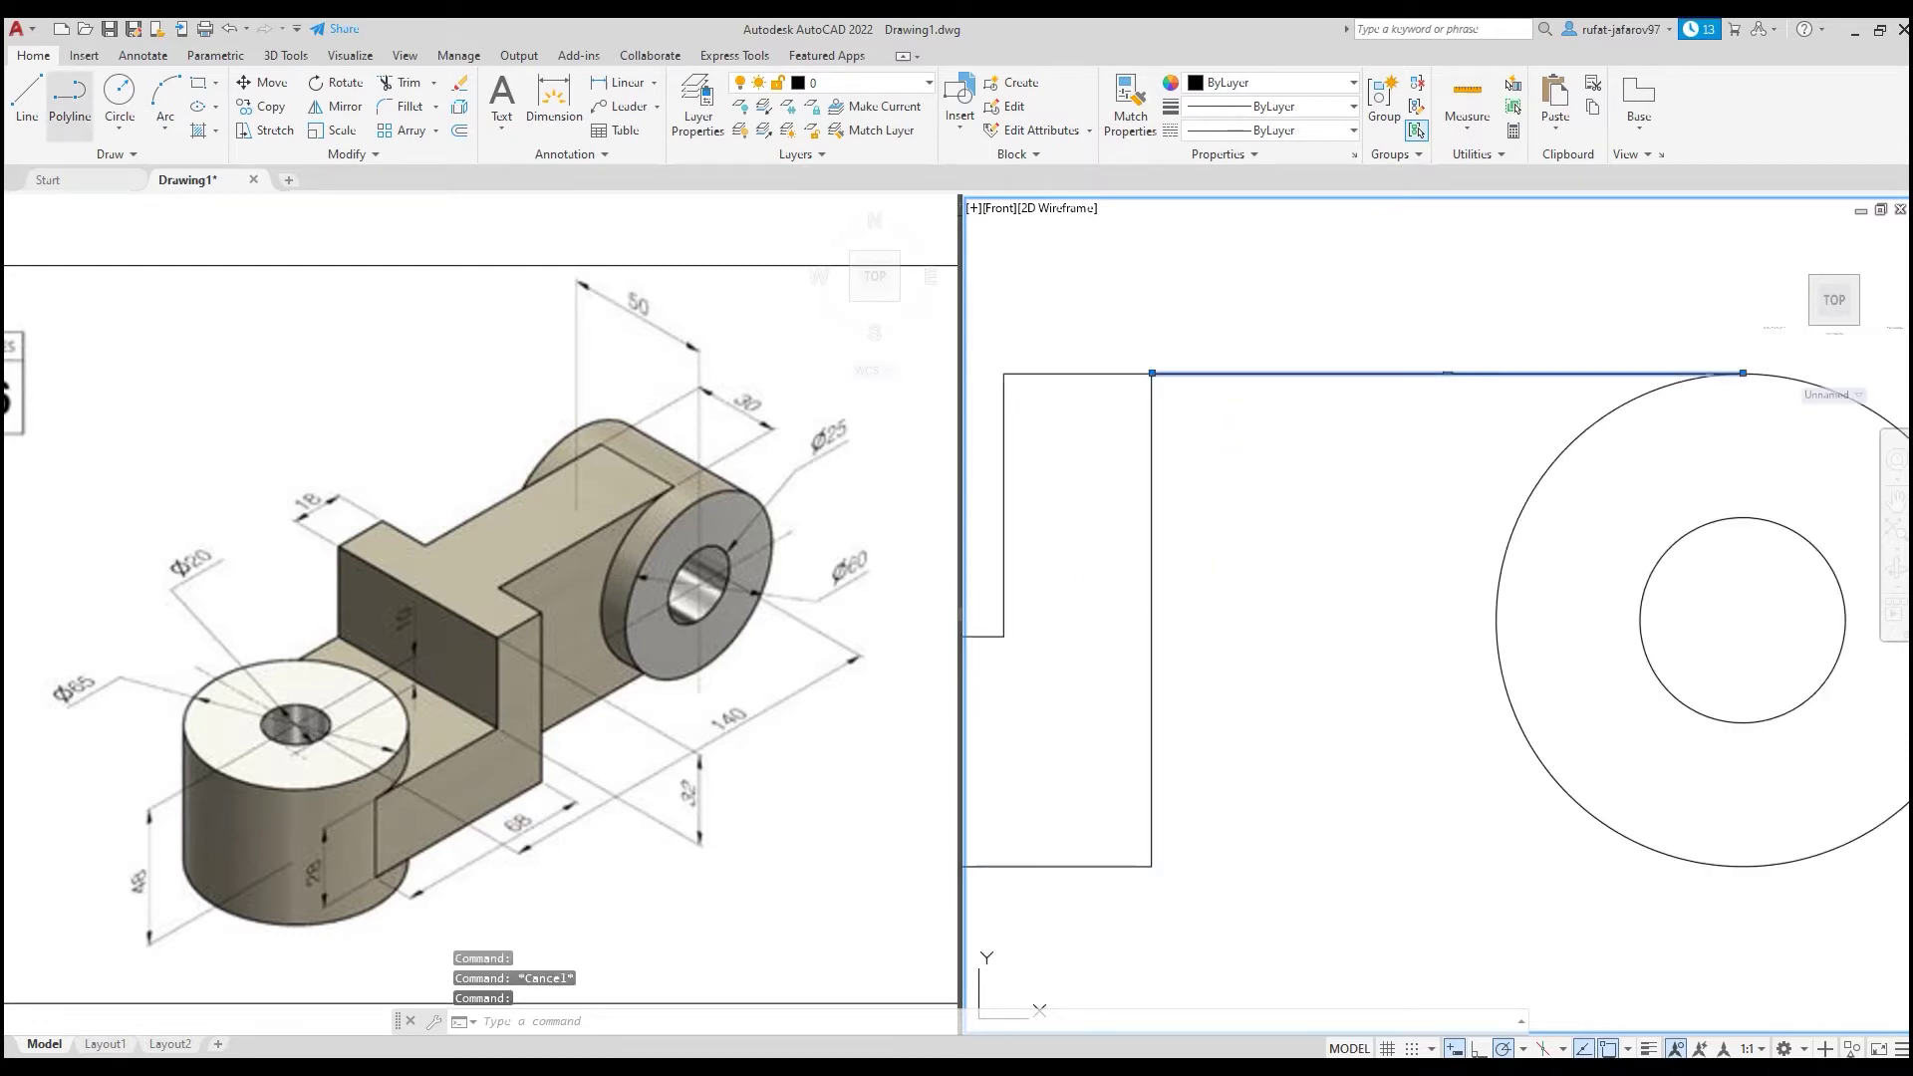
# - Draw a polyline from the arm corner down, across below the circles' centre, and up to the circle top
pyautogui.click(68, 96)
pyautogui.click(1147, 372)
pyautogui.moveTo(1147, 371); pyautogui.dragTo(1144, 249, button='middle')
pyautogui.click(1144, 661)
pyautogui.moveTo(1207, 609); pyautogui.dragTo(1113, 630, button='middle')
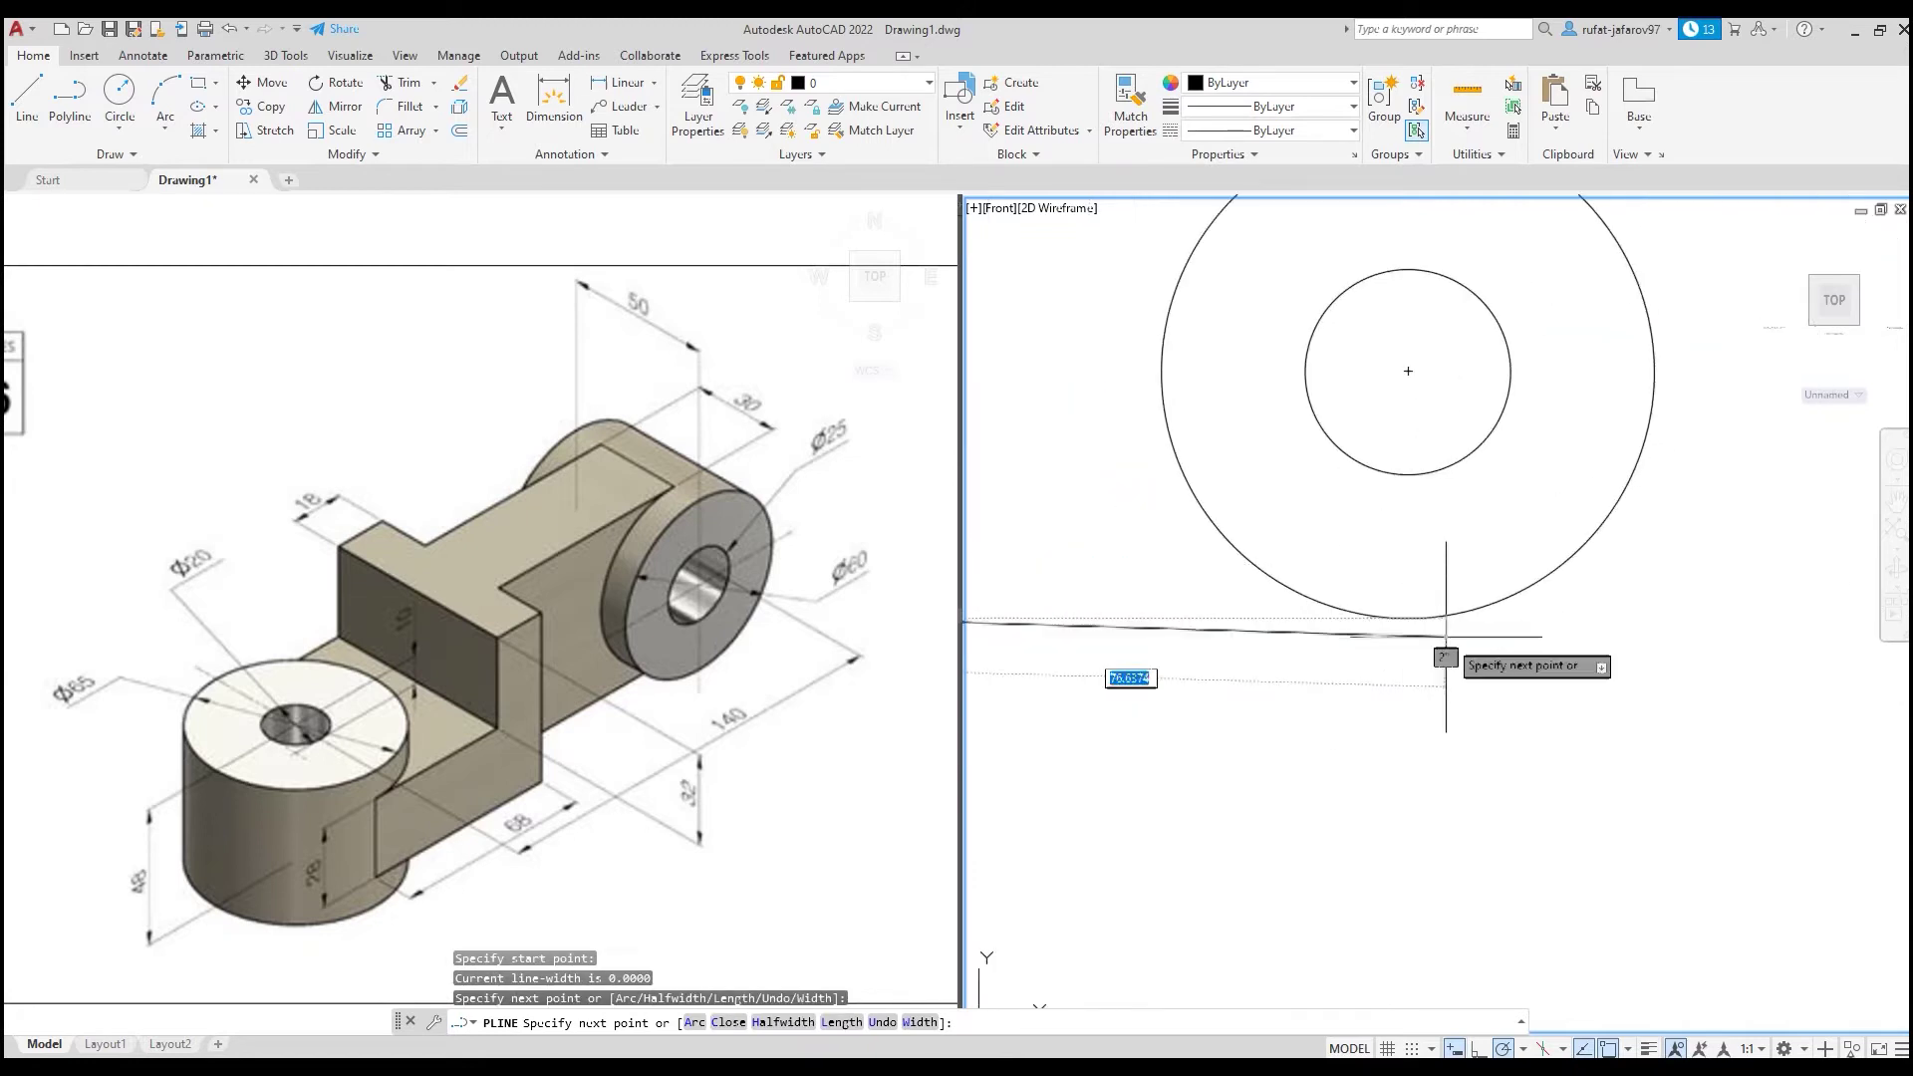
pyautogui.click(1408, 618)
pyautogui.scroll(-2, 1409, 618)
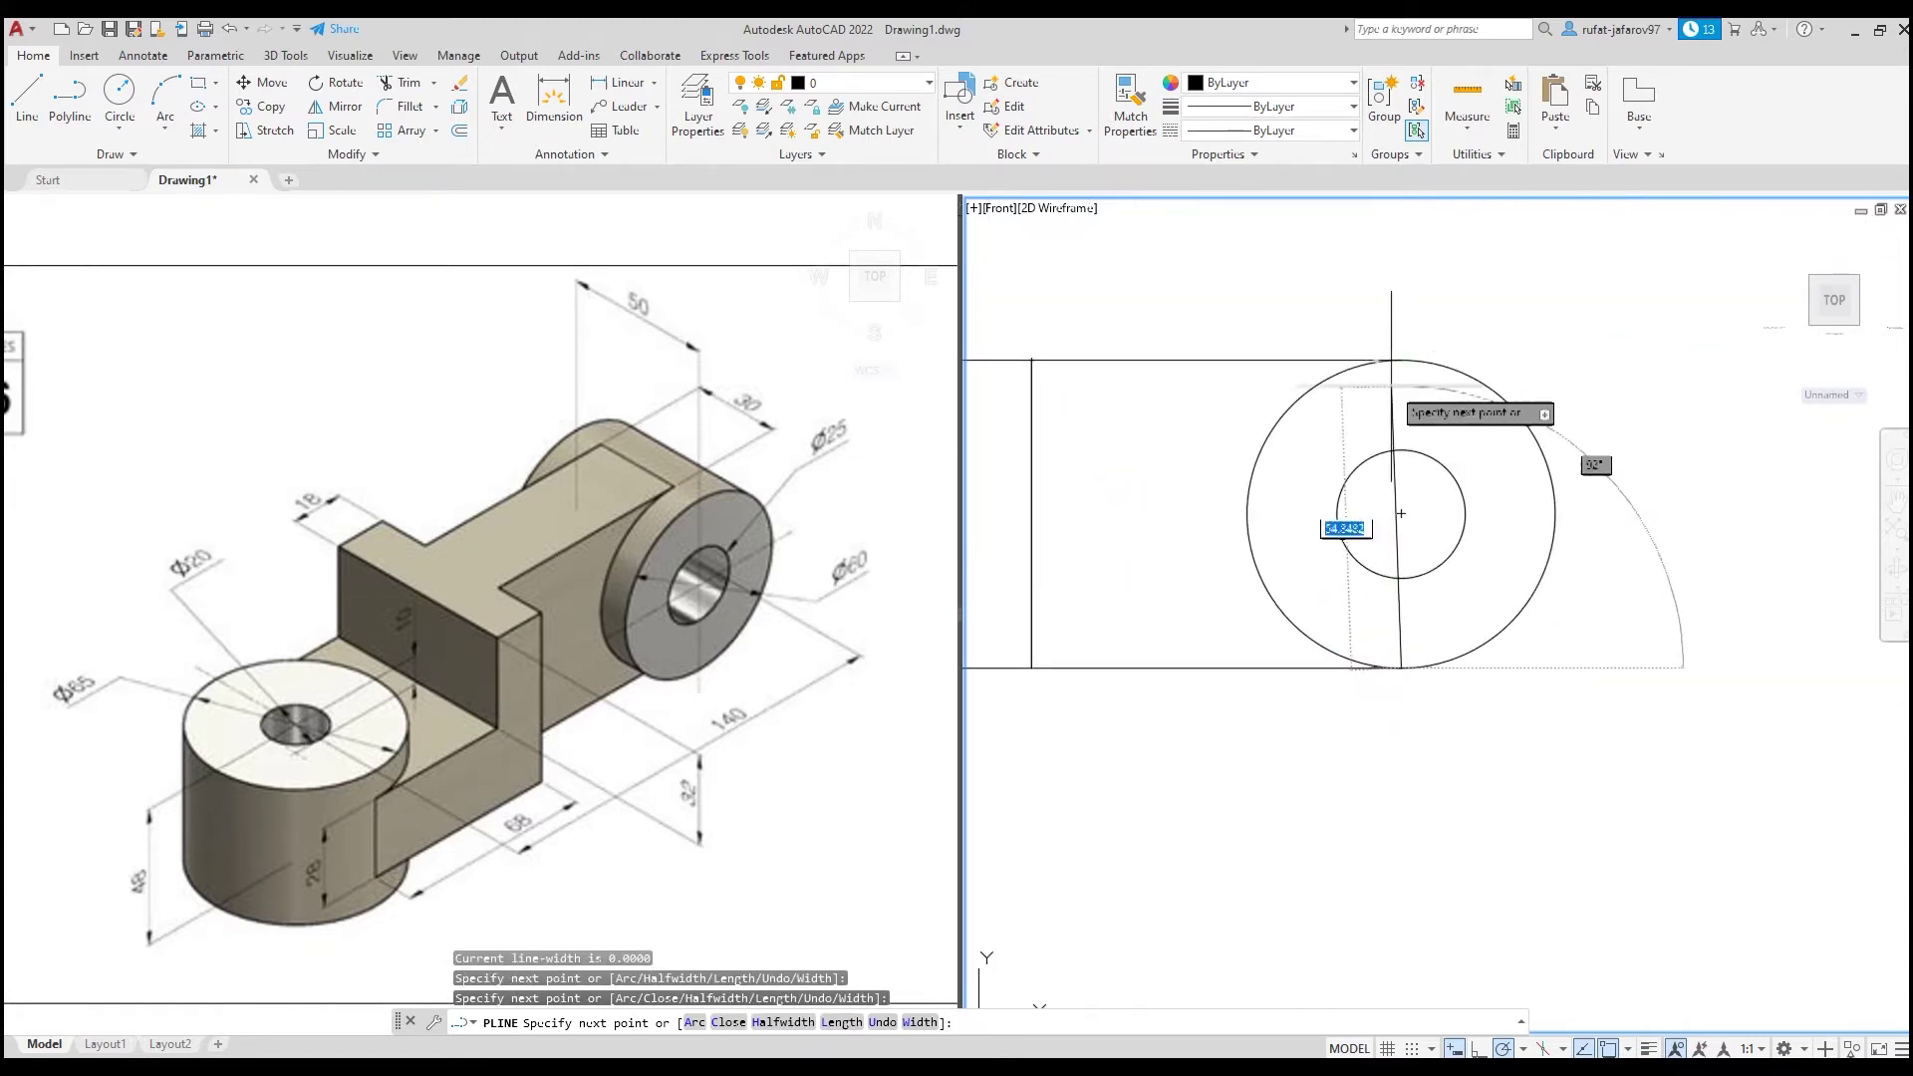
pyautogui.click(1401, 360)
pyautogui.rightClick(1404, 333)
pyautogui.click(1434, 335)
# - Join the rectangle's lines into a single closed polyline
pyautogui.click(1296, 448)
pyautogui.click(1102, 534)
pyautogui.press('Escape')
pyautogui.click(1127, 342)
pyautogui.click(1086, 684)
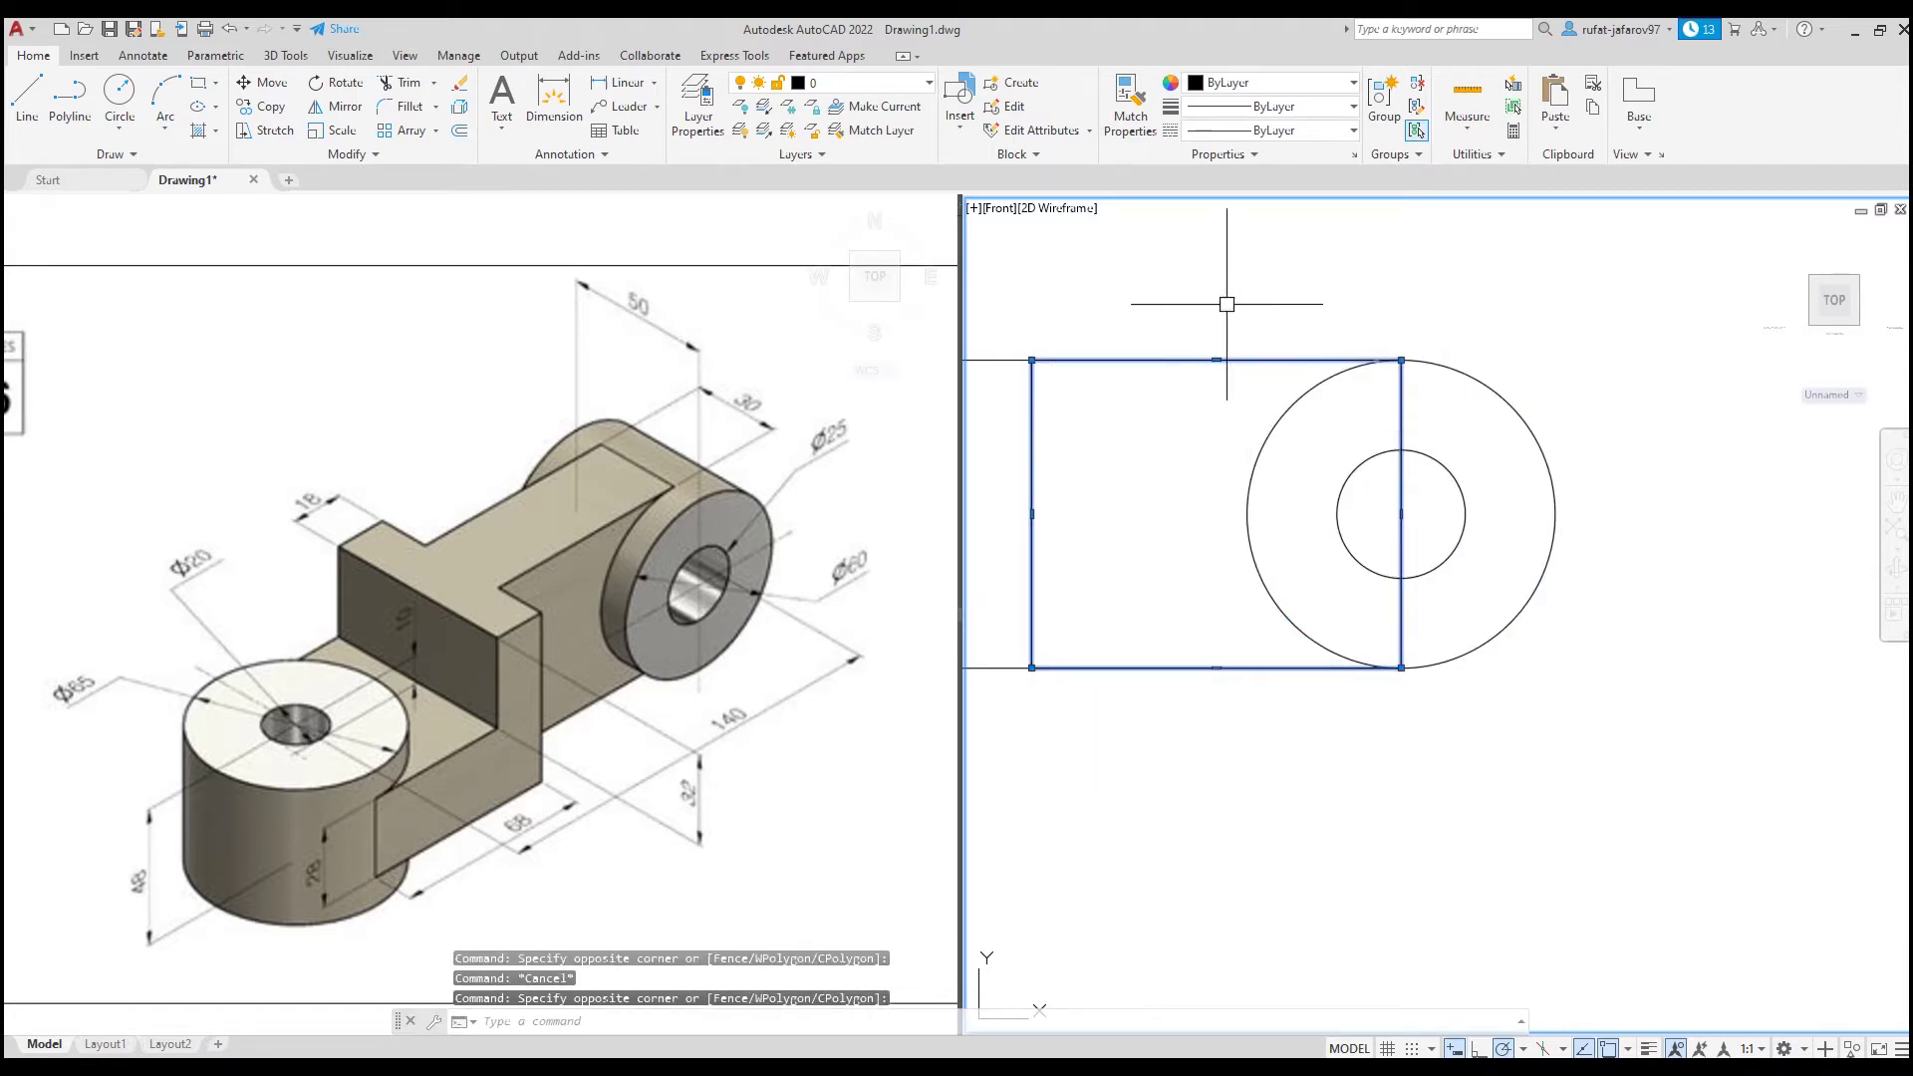
pyautogui.press('Return')
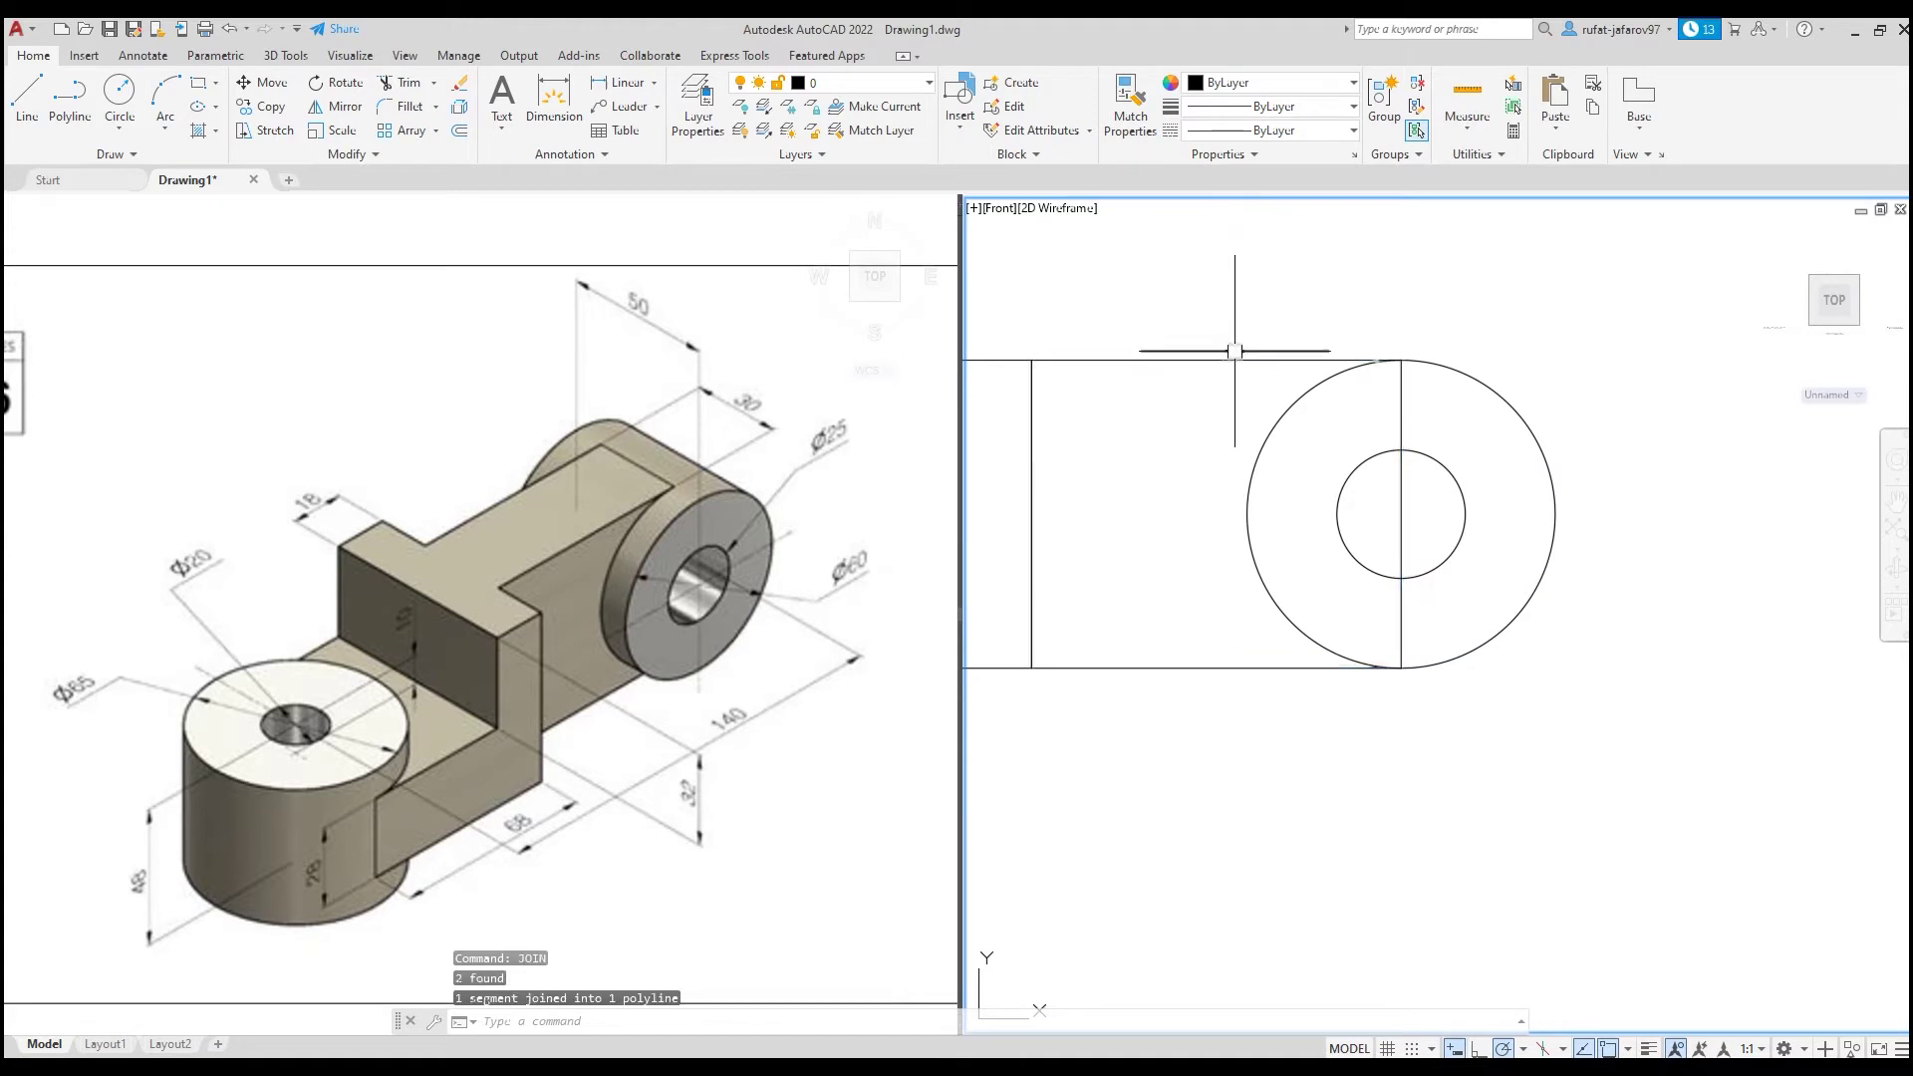
pyautogui.click(1234, 354)
pyautogui.press('Escape')
# - Extrude both circles 50 units into cylinders
pyautogui.scroll(-4, 1230, 358)
pyautogui.moveTo(1228, 366)
pyautogui.mouseDown(button='middle')
pyautogui.moveTo(1363, 461)
pyautogui.moveTo(1365, 518)
pyautogui.mouseUp(button='middle')
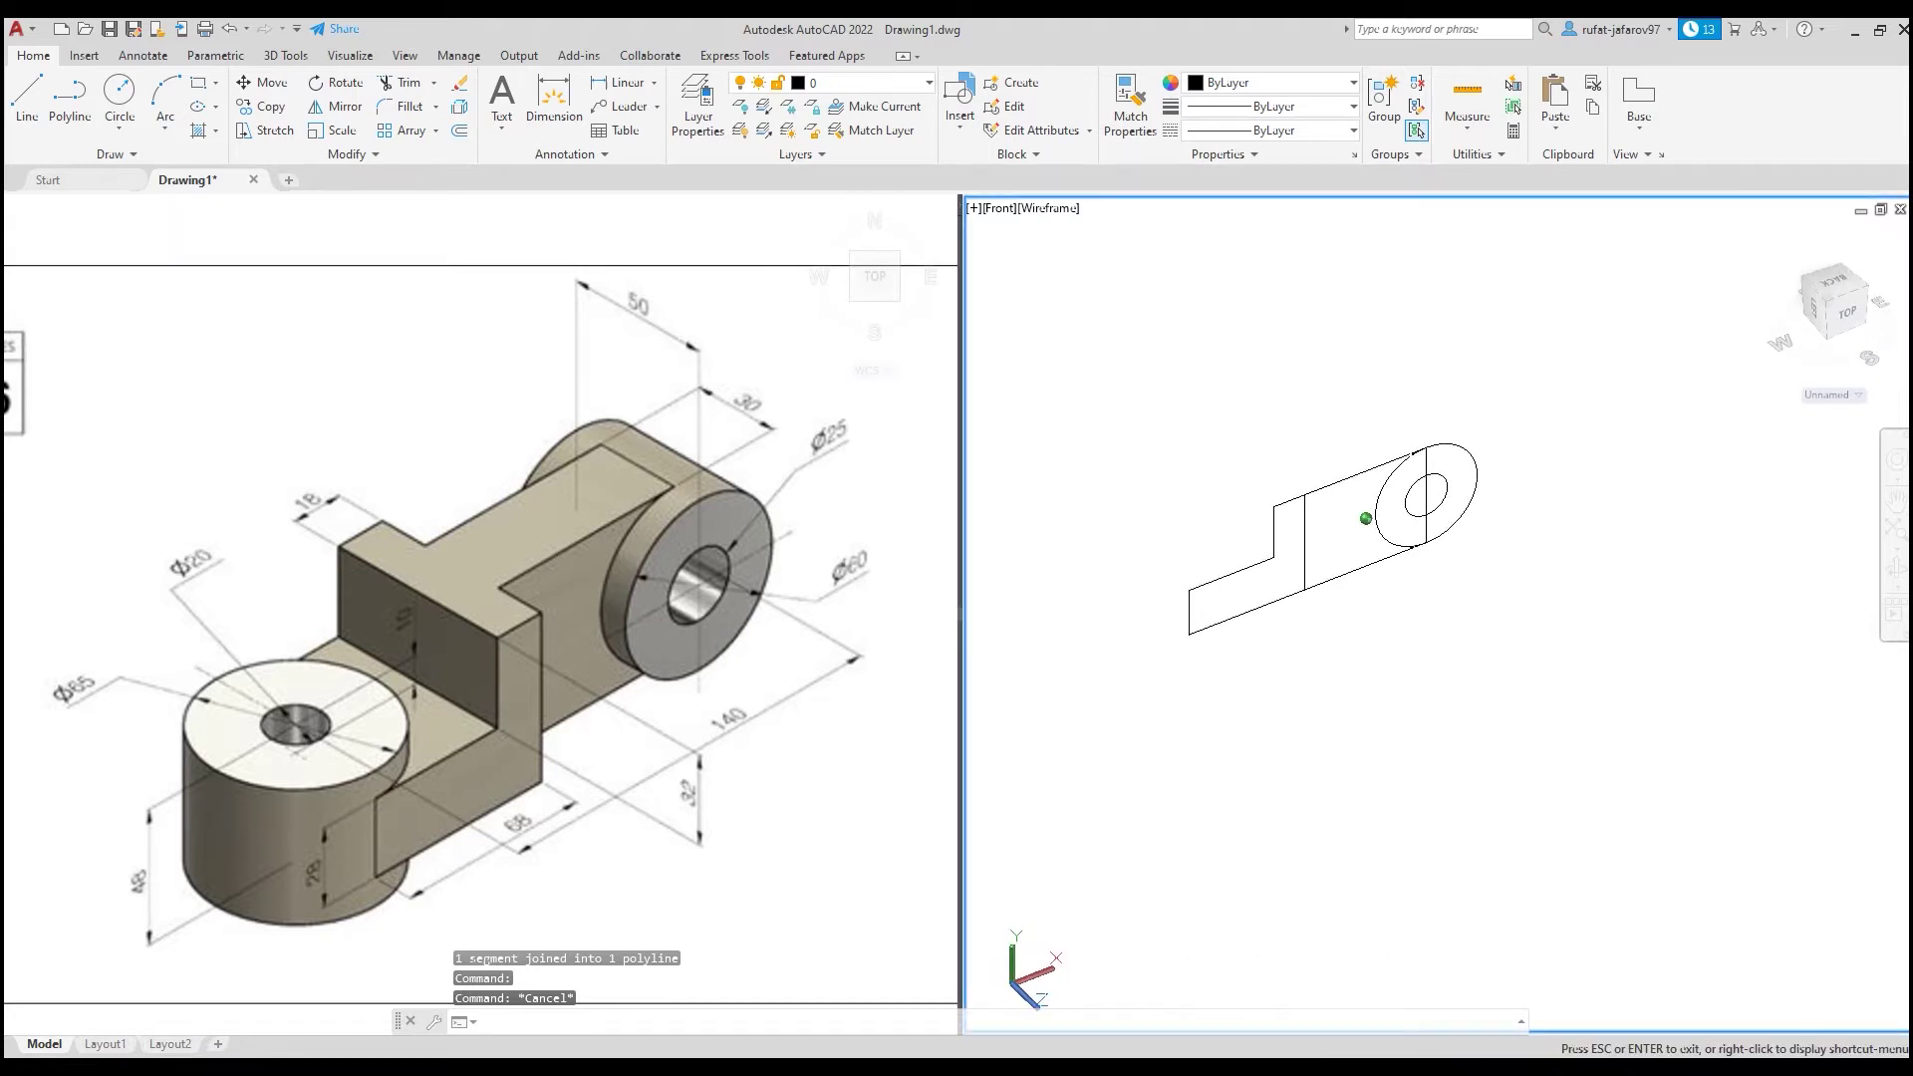
pyautogui.scroll(3, 1375, 414)
pyautogui.moveTo(1429, 583)
pyautogui.mouseDown(button='middle')
pyautogui.moveTo(1530, 524)
pyautogui.moveTo(1451, 414)
pyautogui.mouseUp(button='middle')
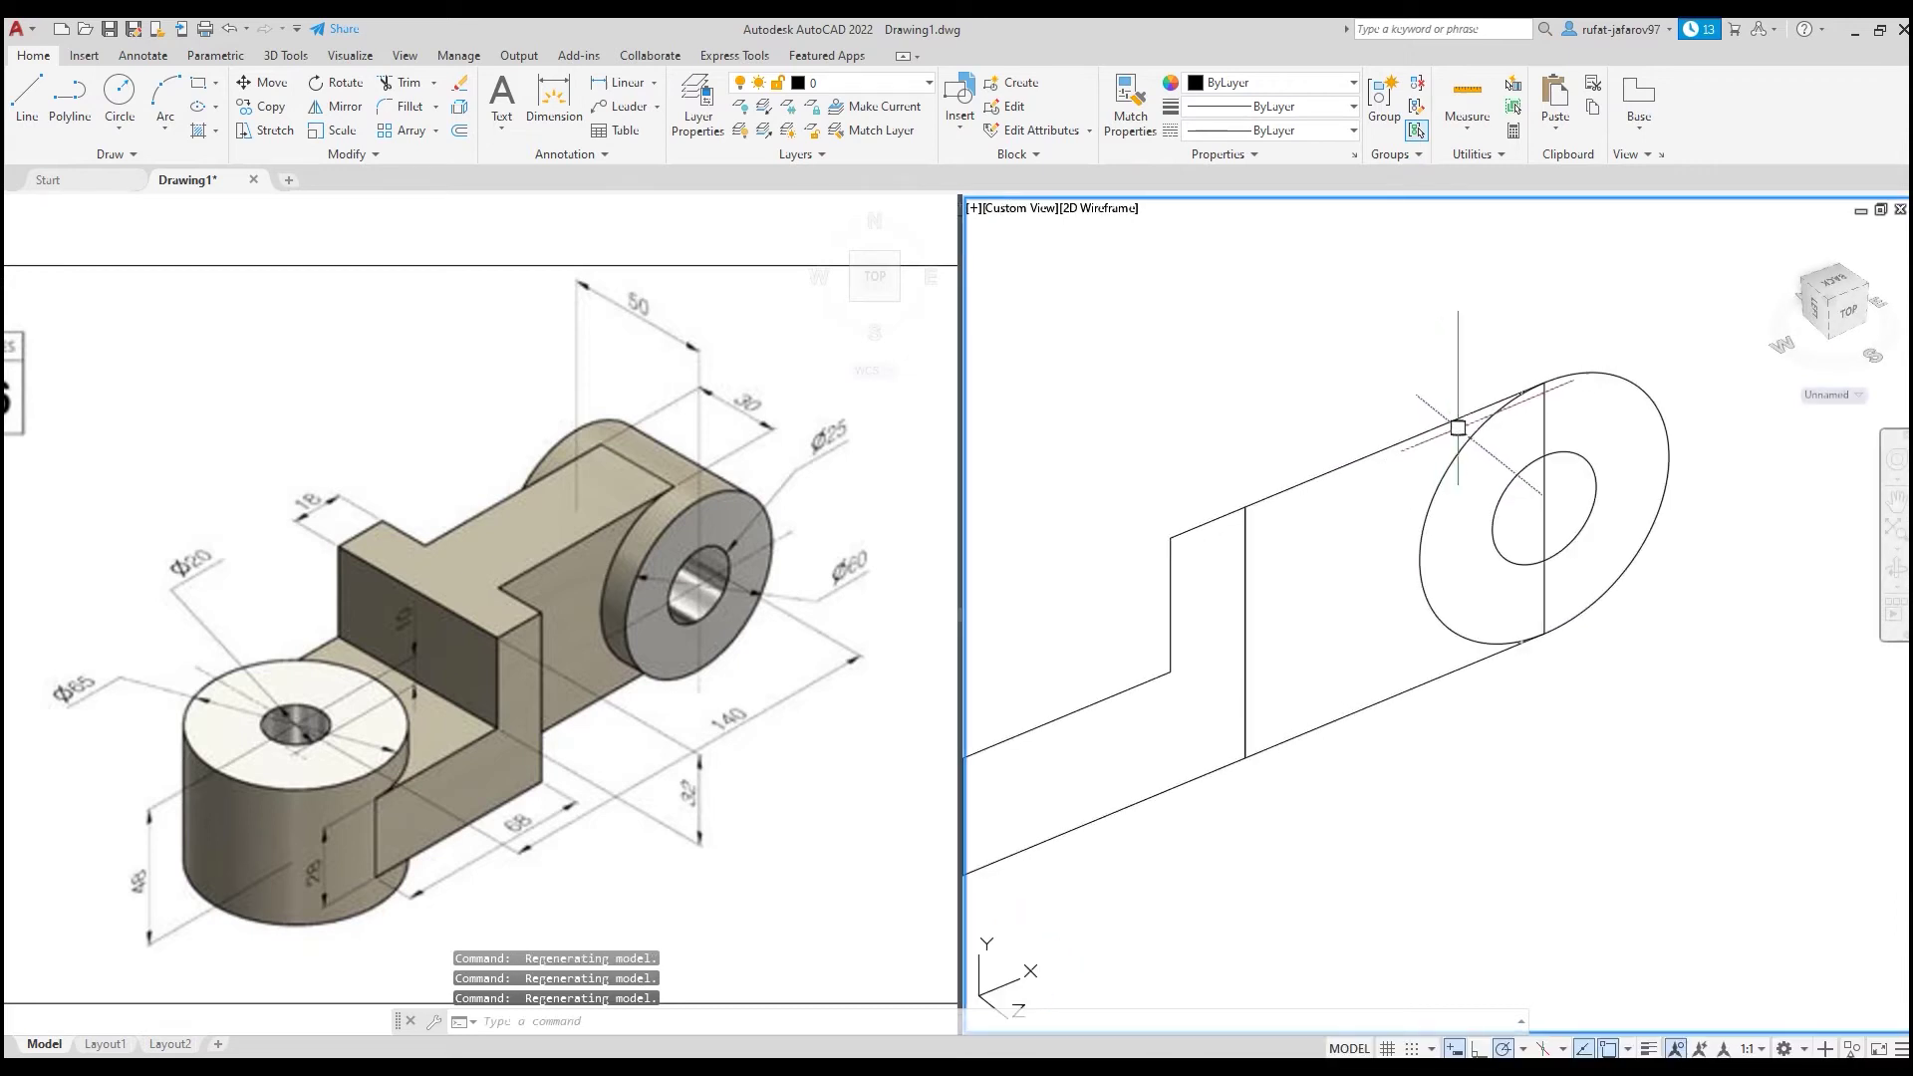
pyautogui.click(1674, 351)
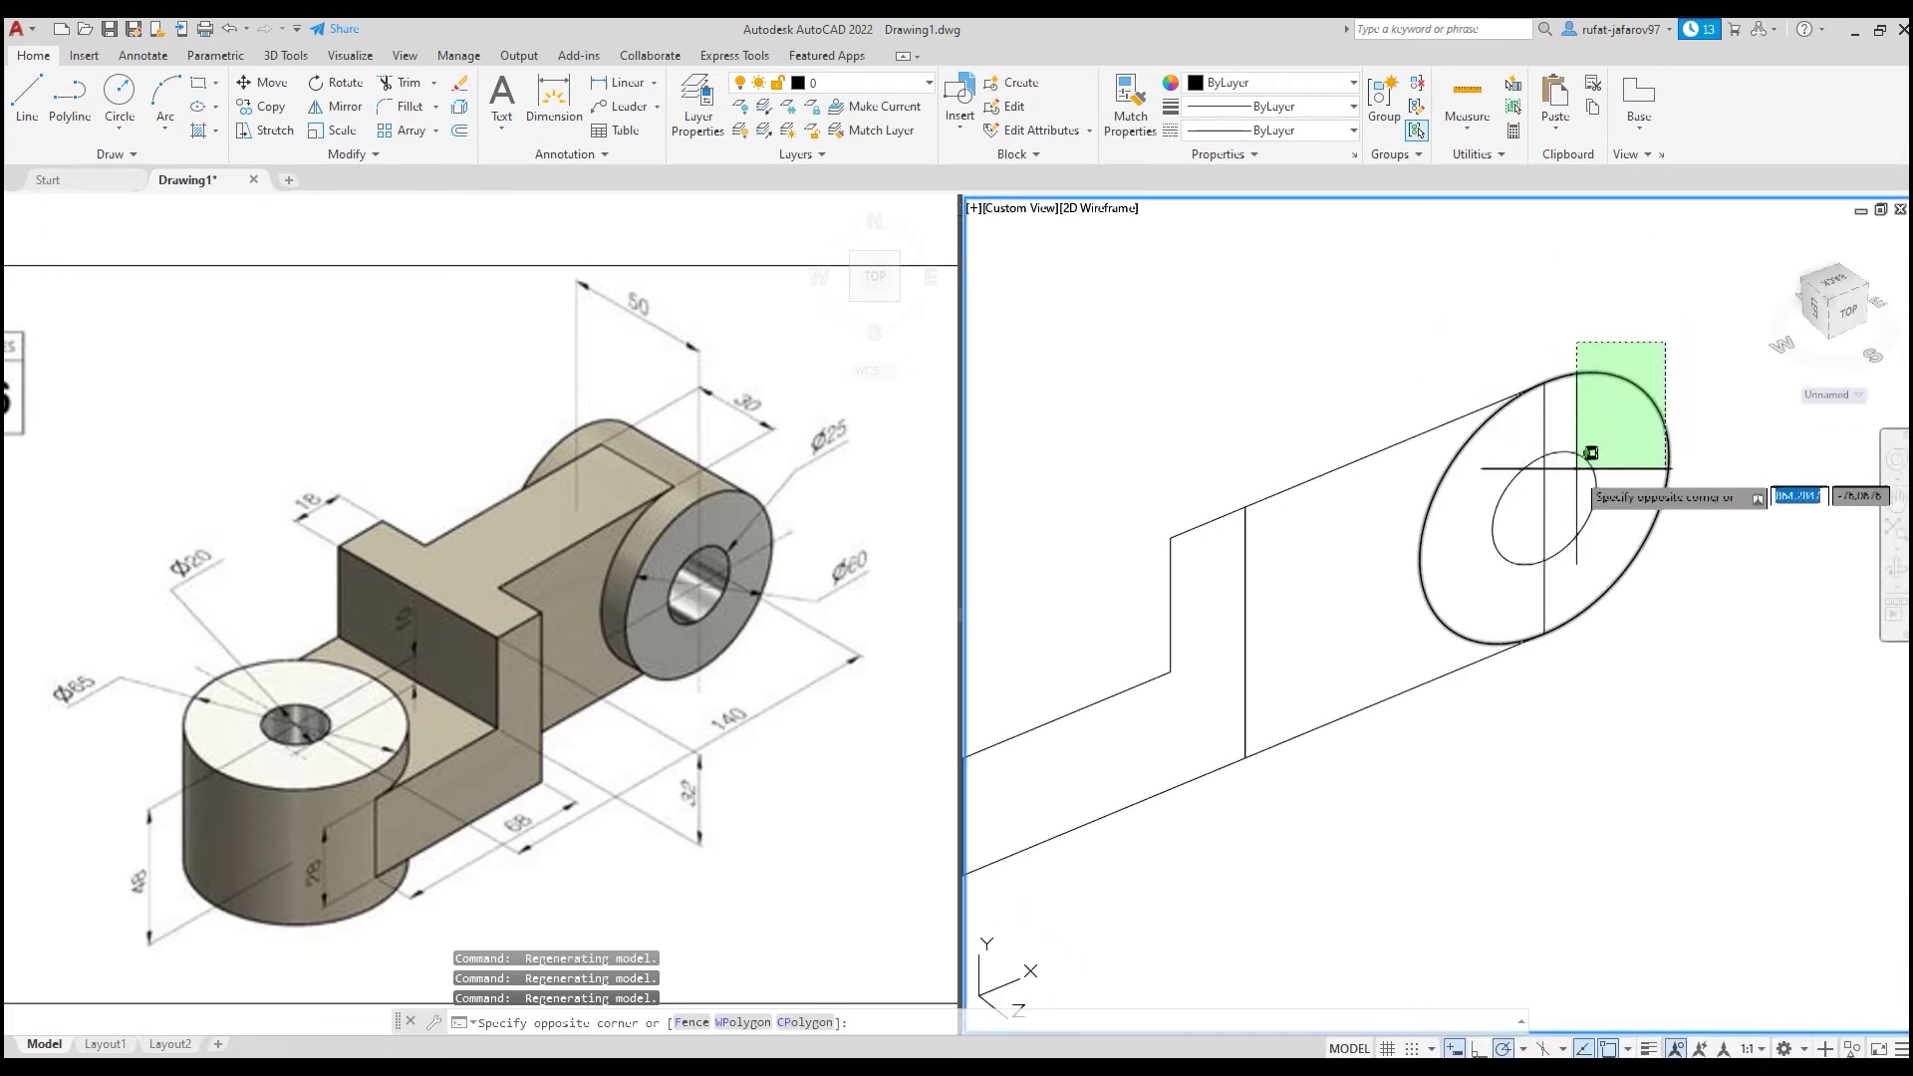
pyautogui.click(1584, 478)
pyautogui.click(285, 55)
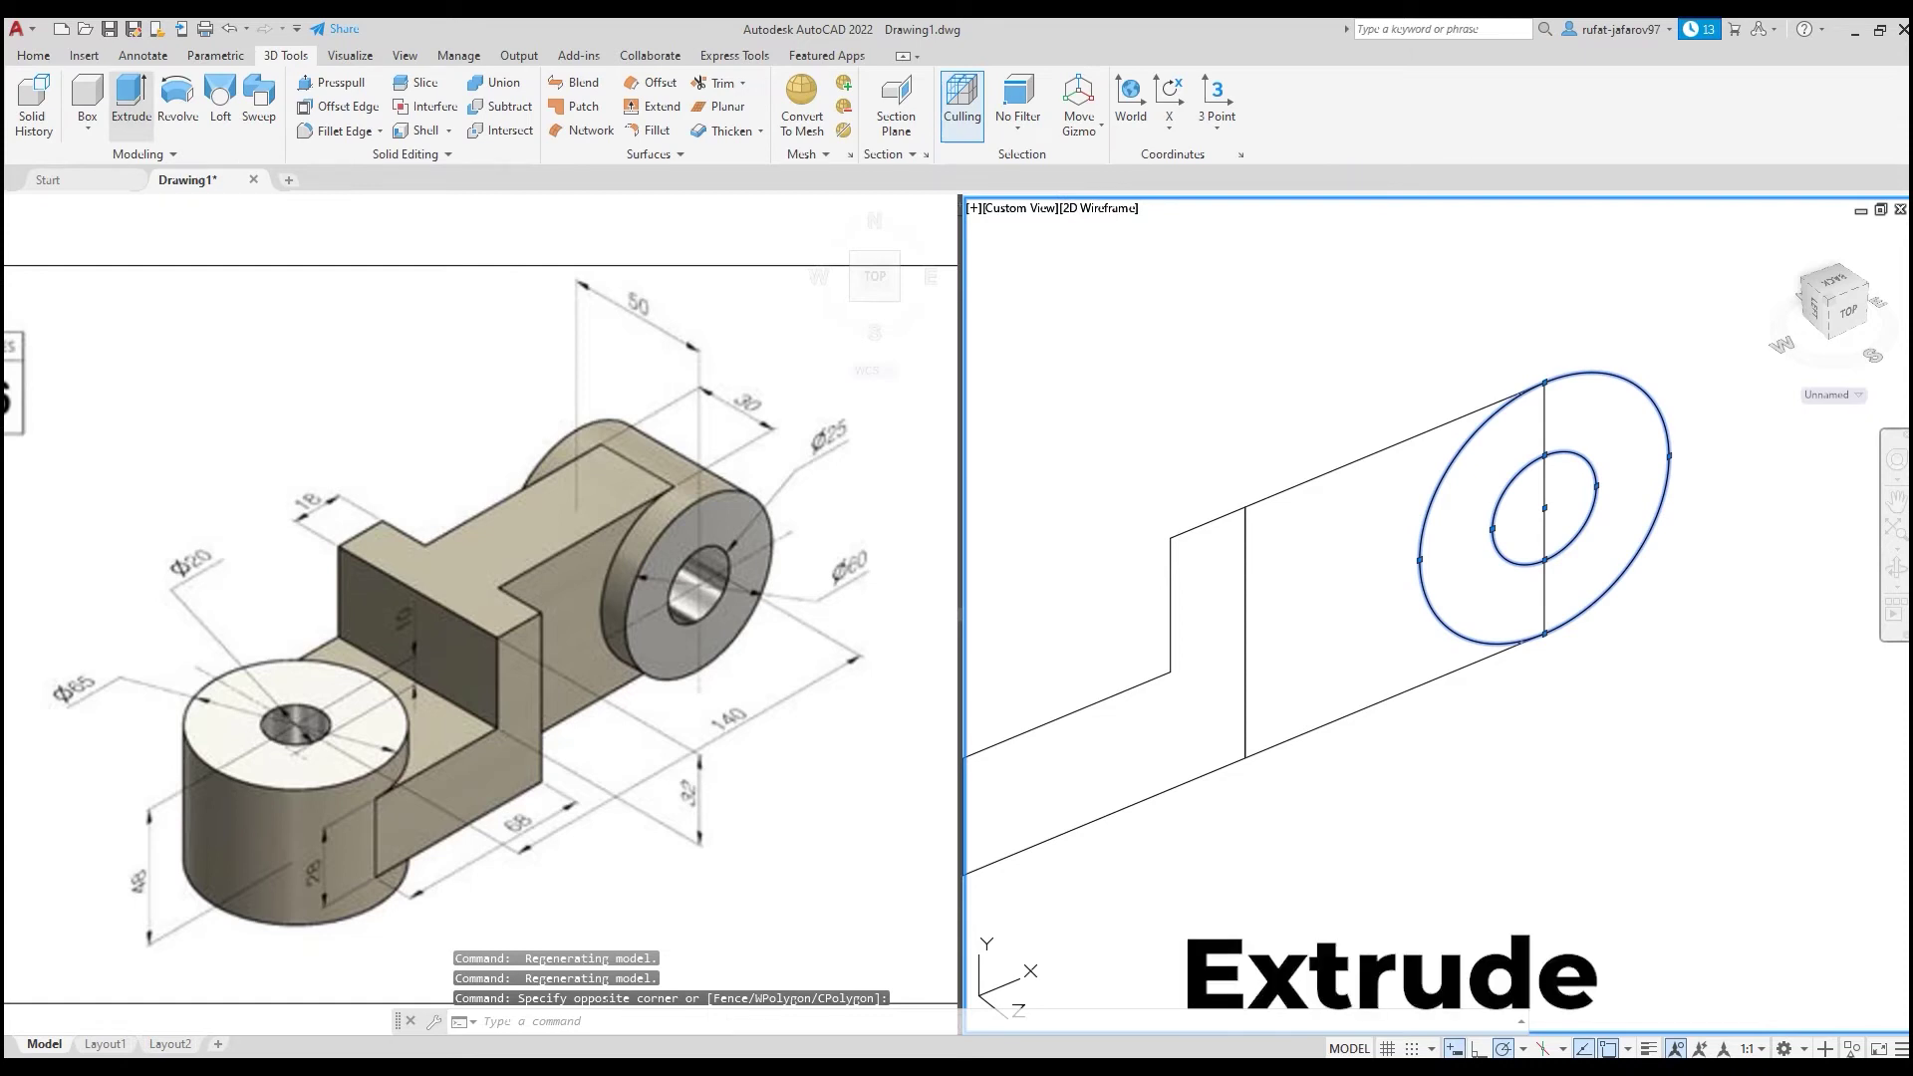
pyautogui.click(131, 100)
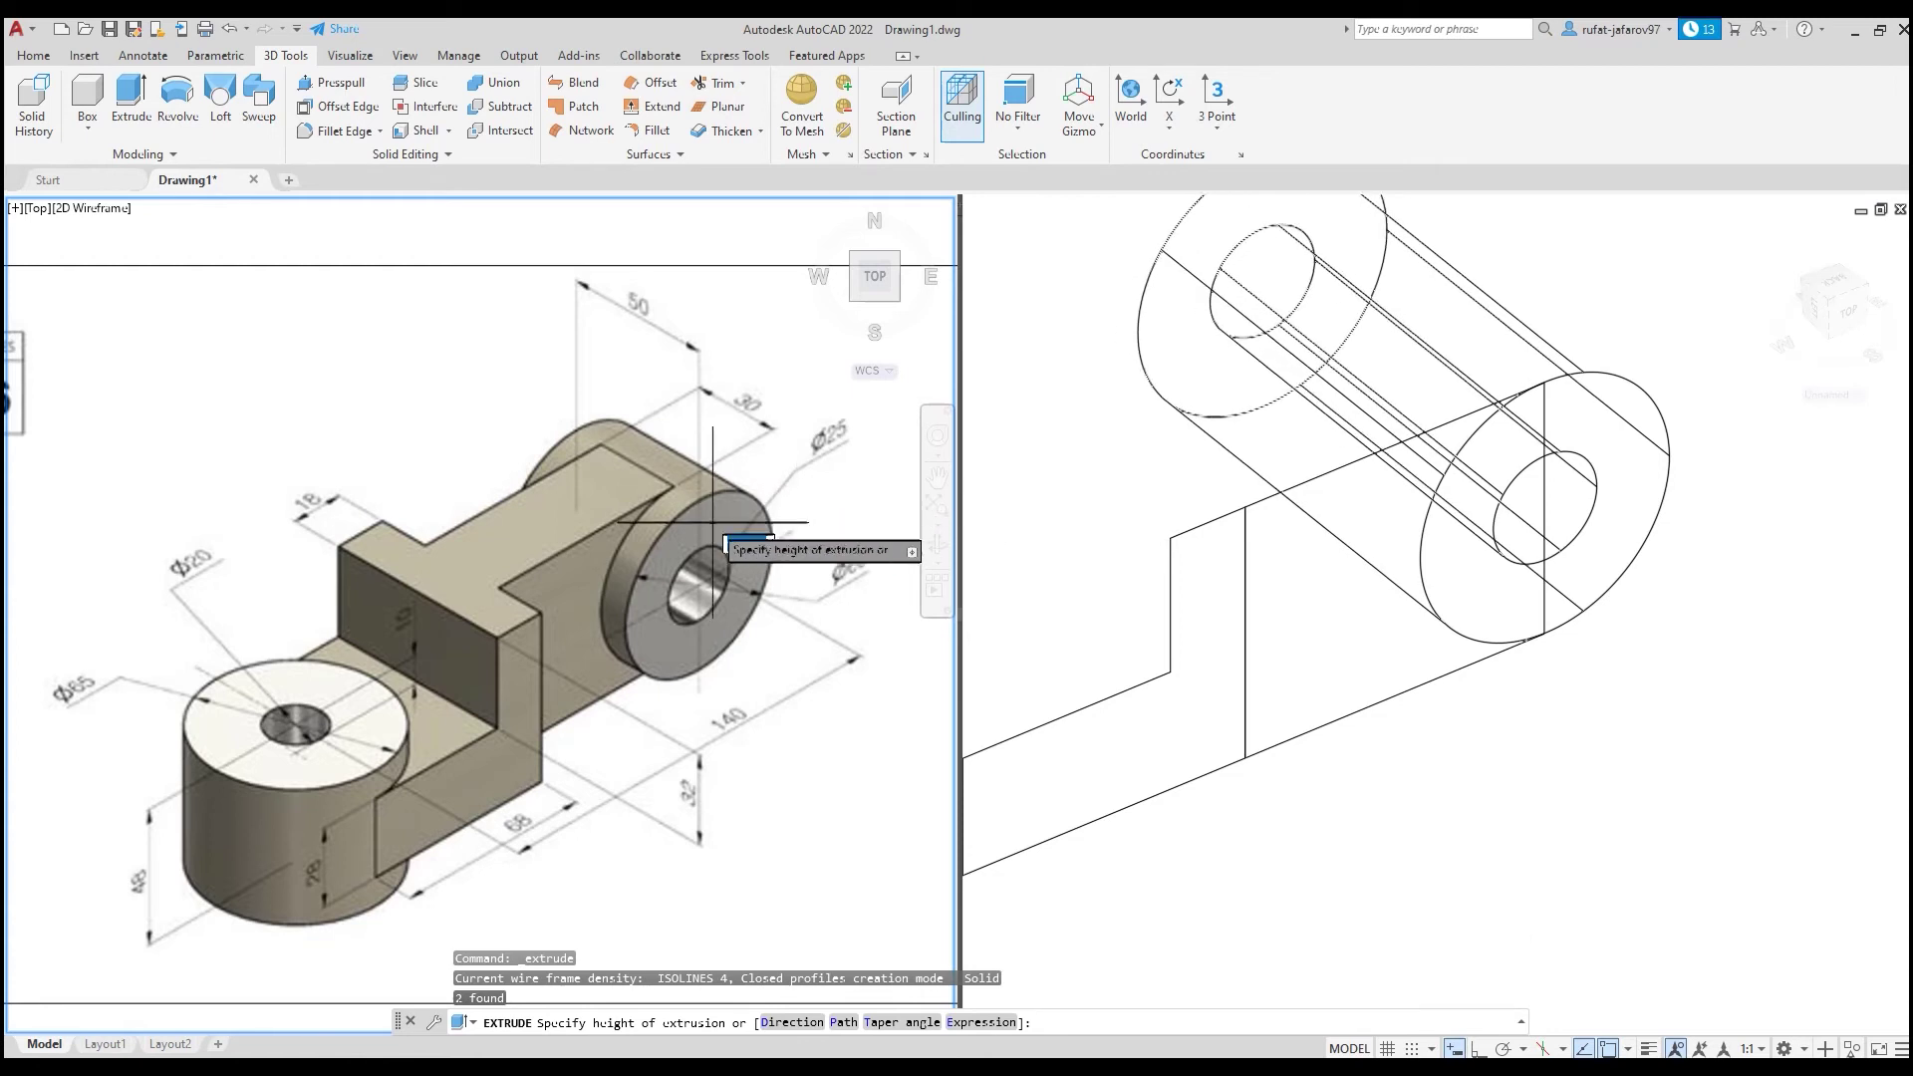
pyautogui.click(1335, 398)
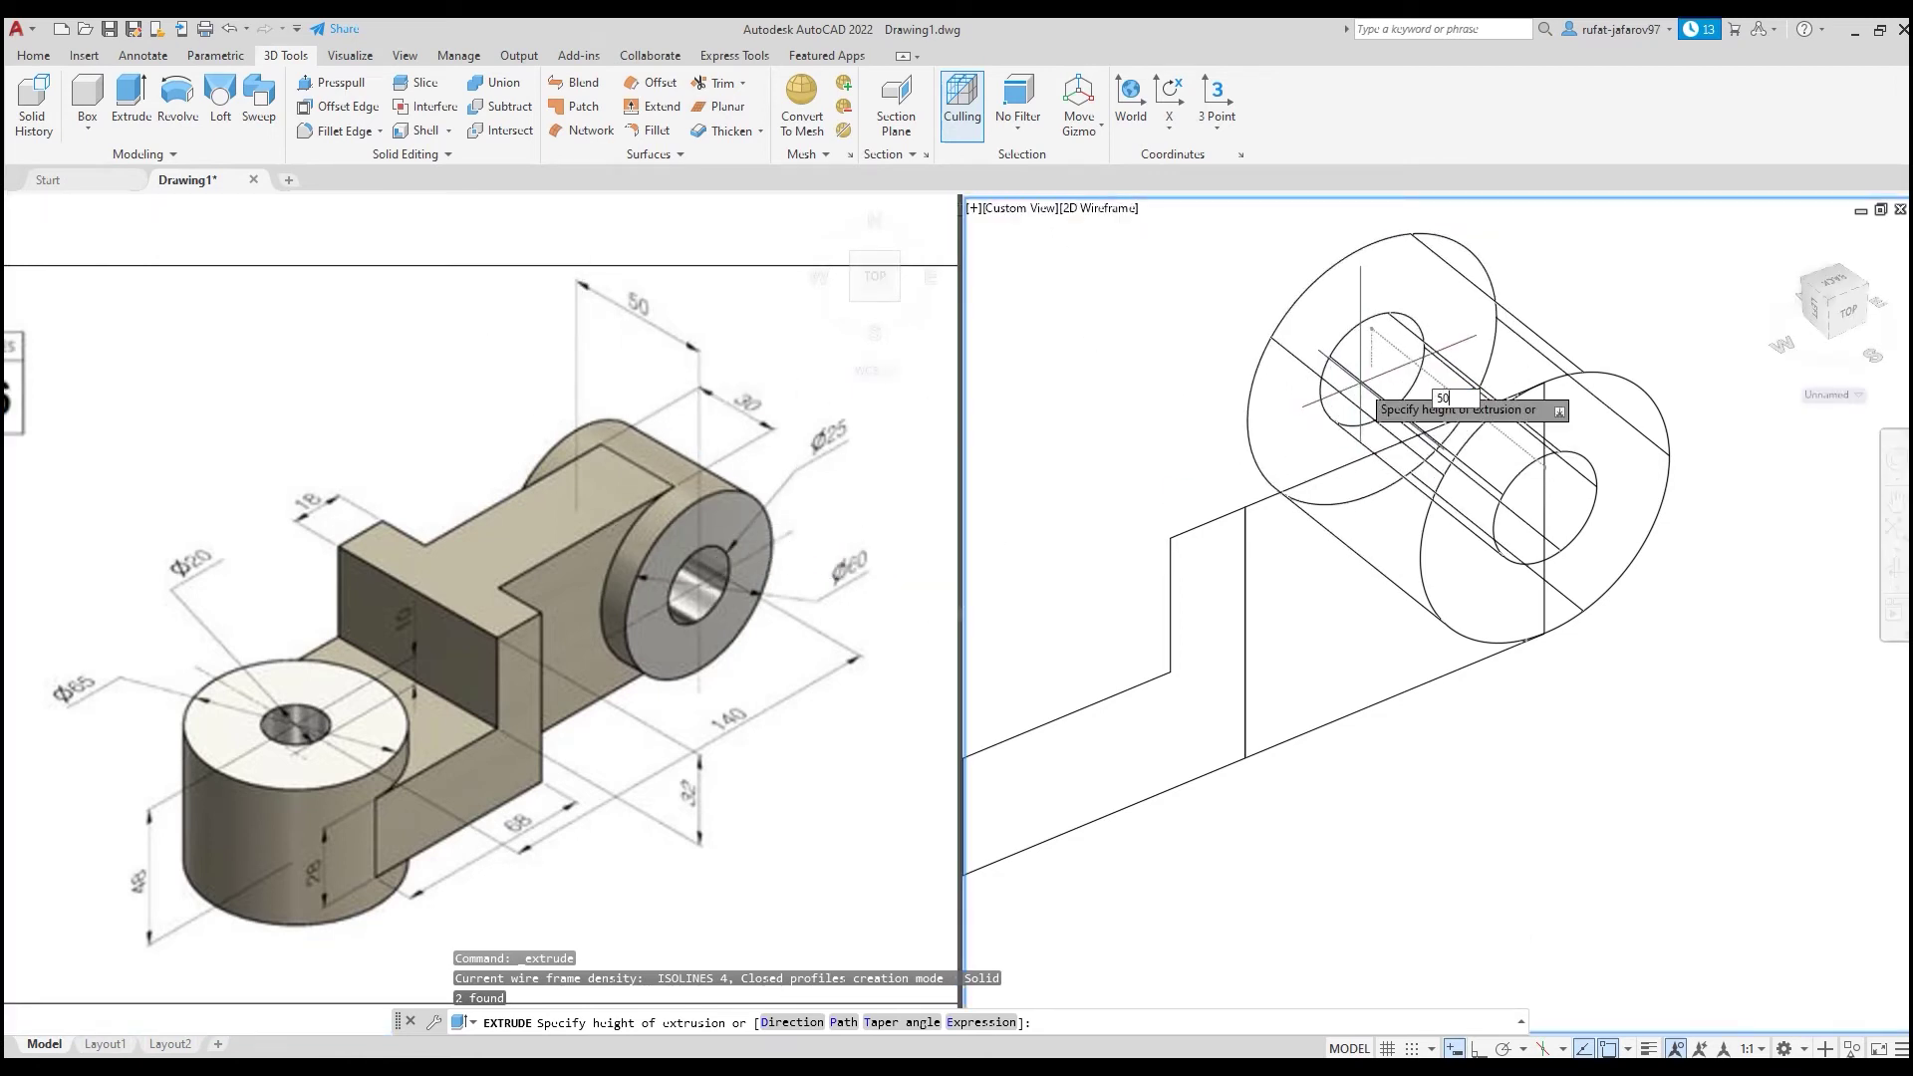
pyautogui.press('Return')
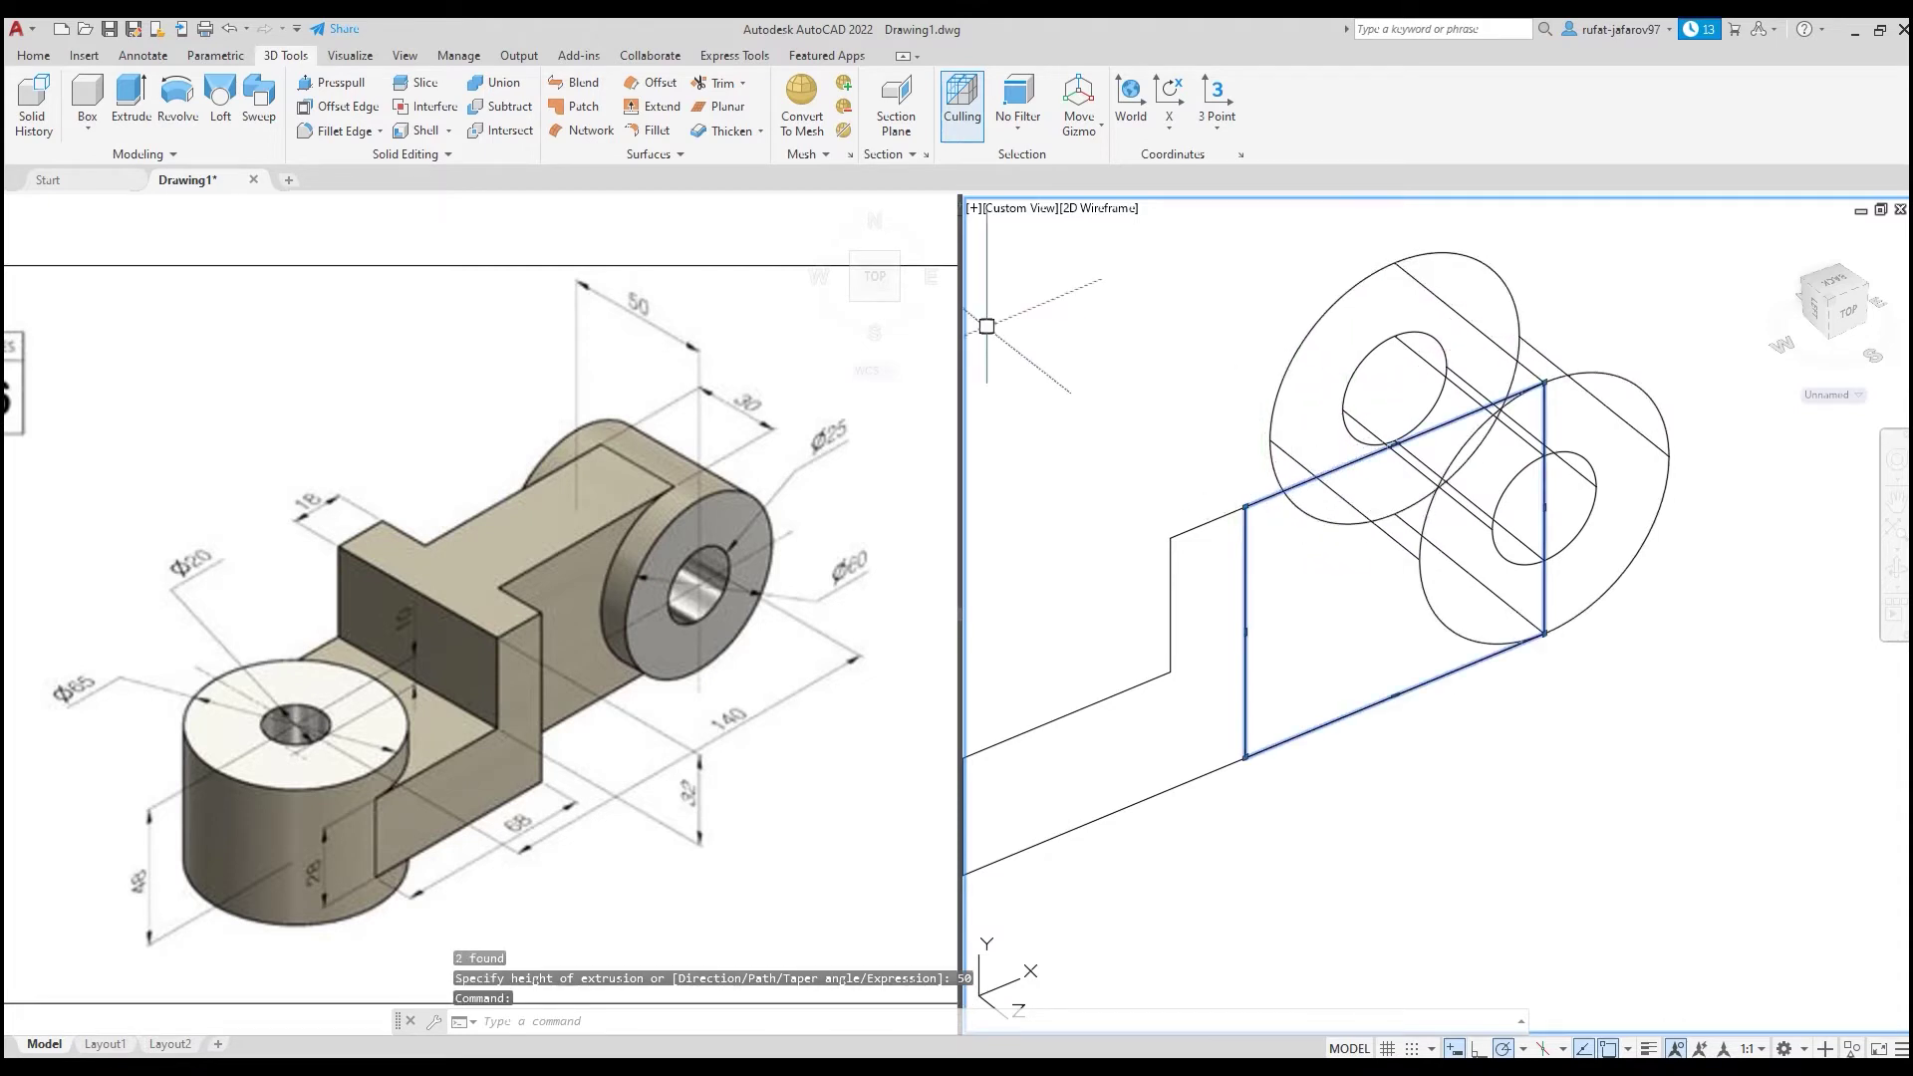
# - Extrude the rectangular profile 30 units into a box
pyautogui.click(131, 104)
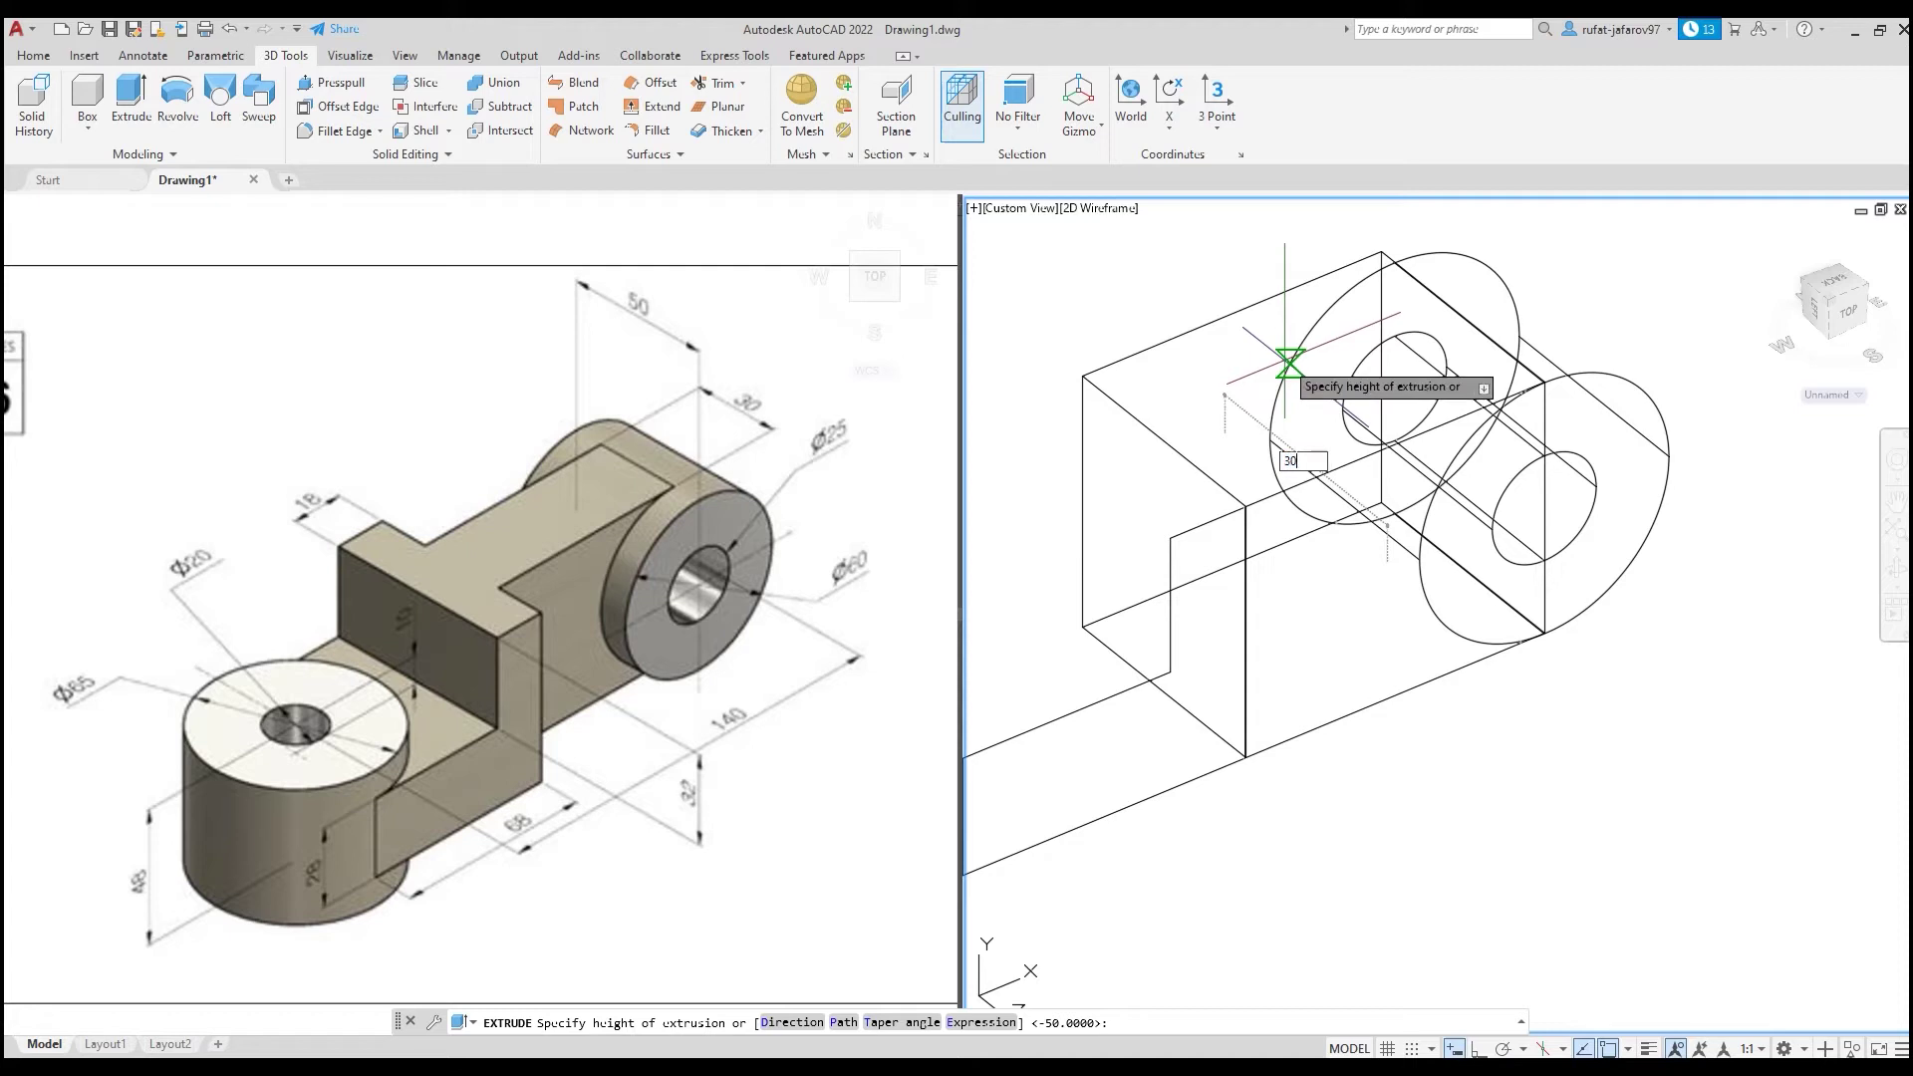
pyautogui.press('Return')
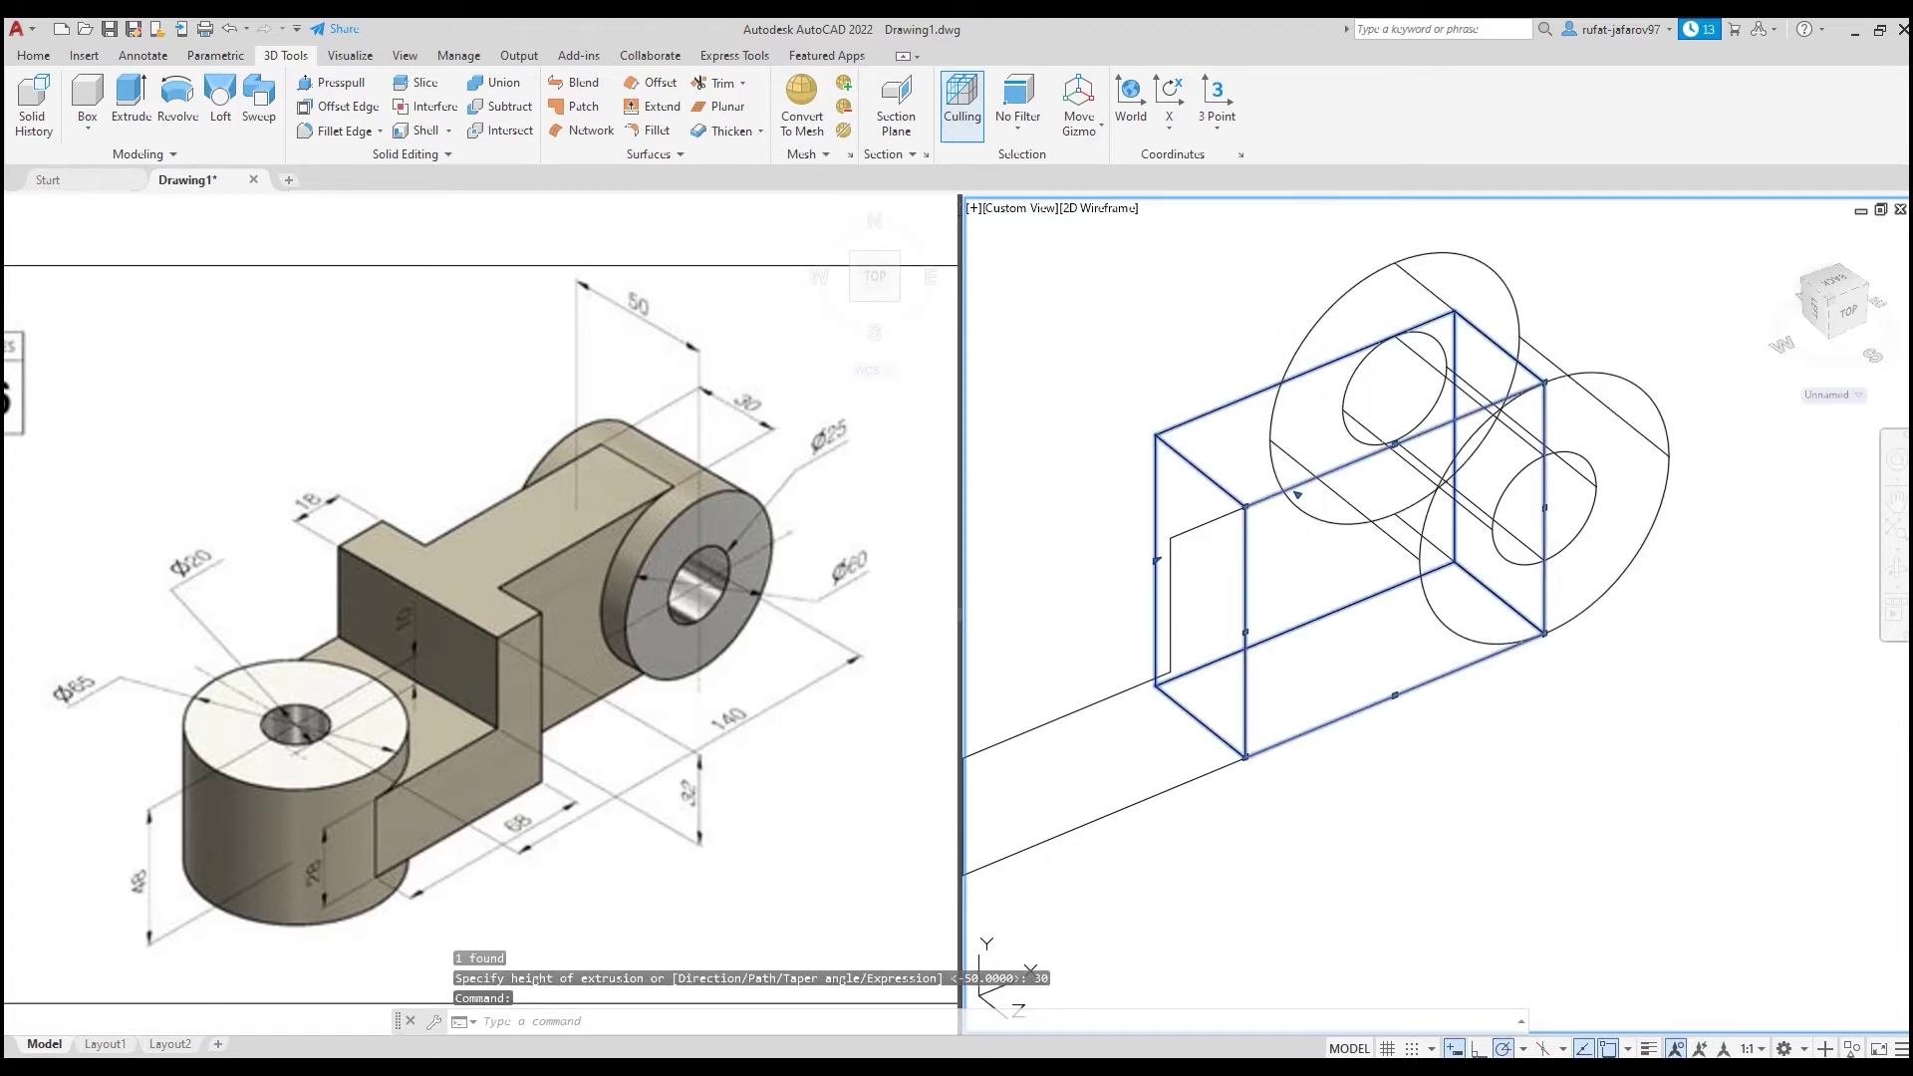
pyautogui.click(33, 55)
# - Move the 30-unit box by 10 units, then orbit to check its position
pyautogui.write('m')
pyautogui.press('Return')
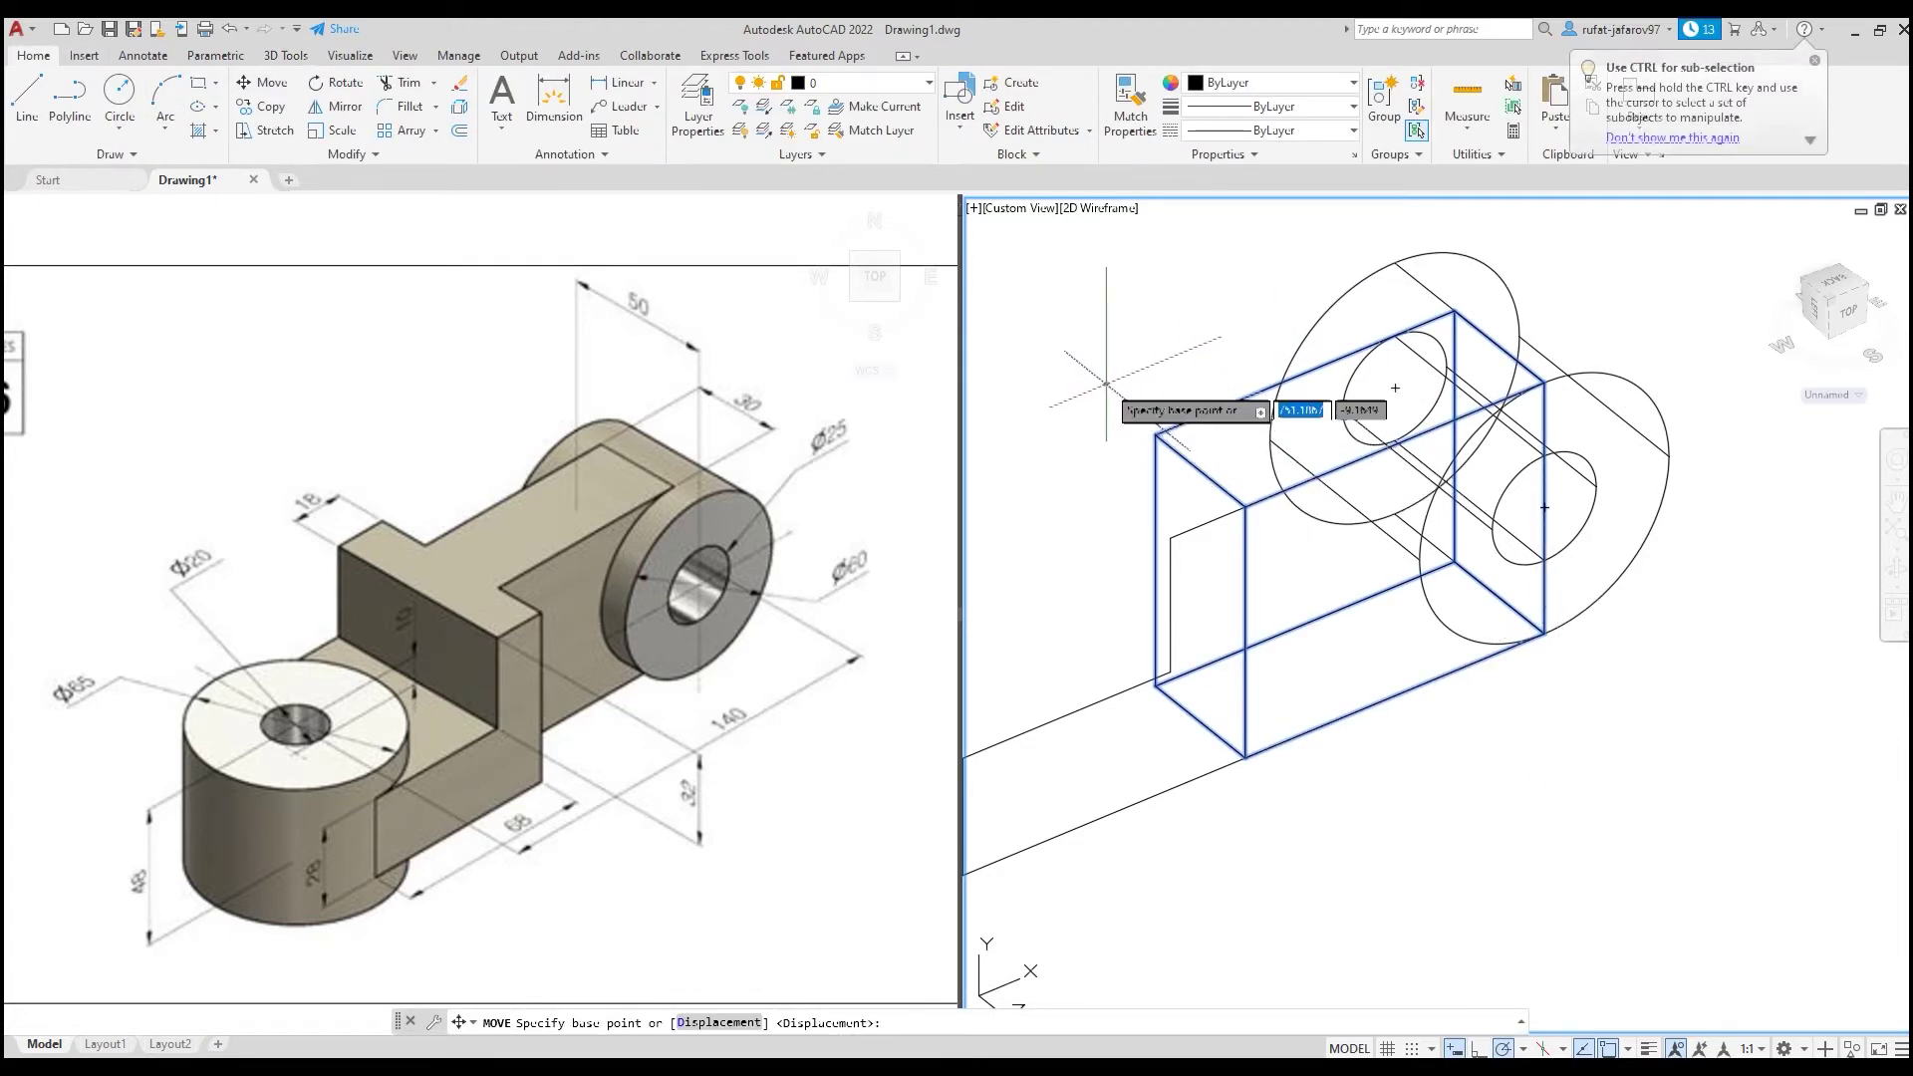
pyautogui.click(1122, 327)
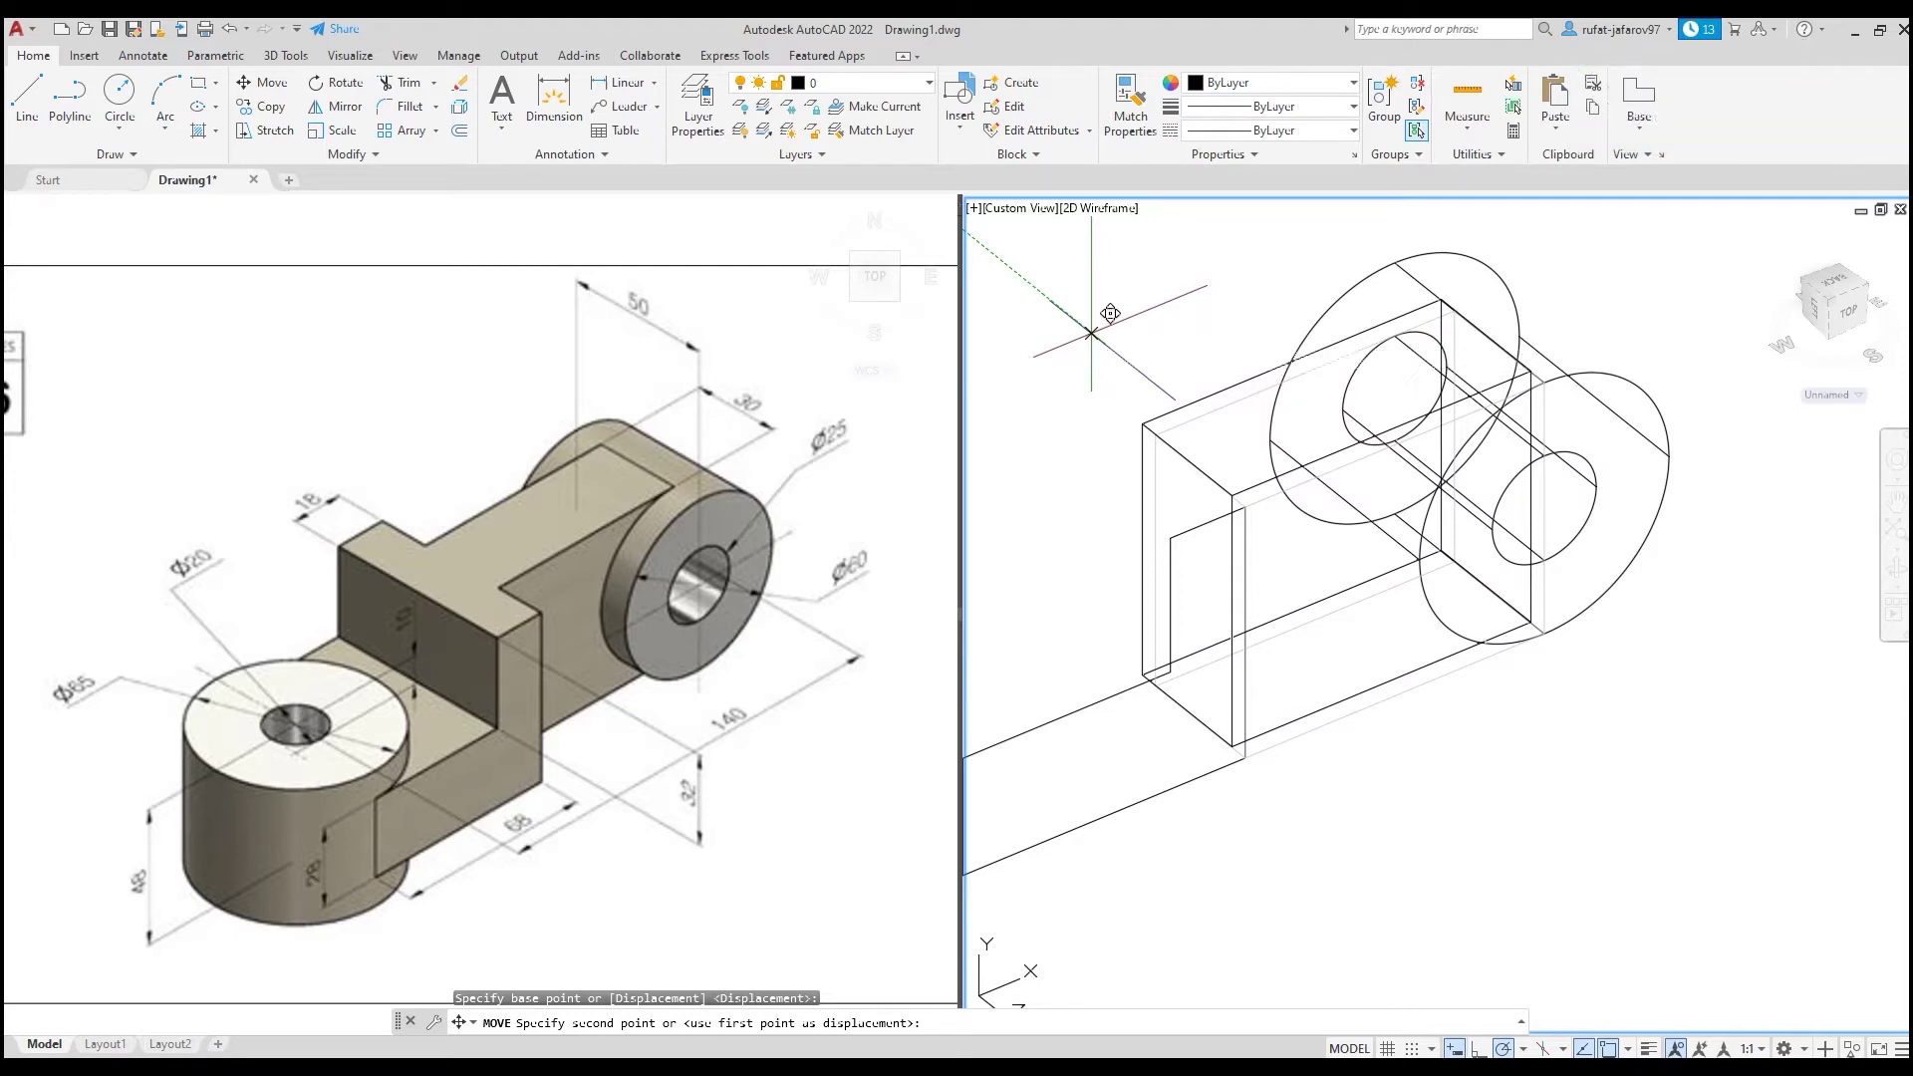
pyautogui.write('10')
pyautogui.press('Return')
pyautogui.keyDown('shift'); pyautogui.moveTo(1340, 523); pyautogui.dragTo(1340, 523, button='middle'); pyautogui.keyUp('shift')
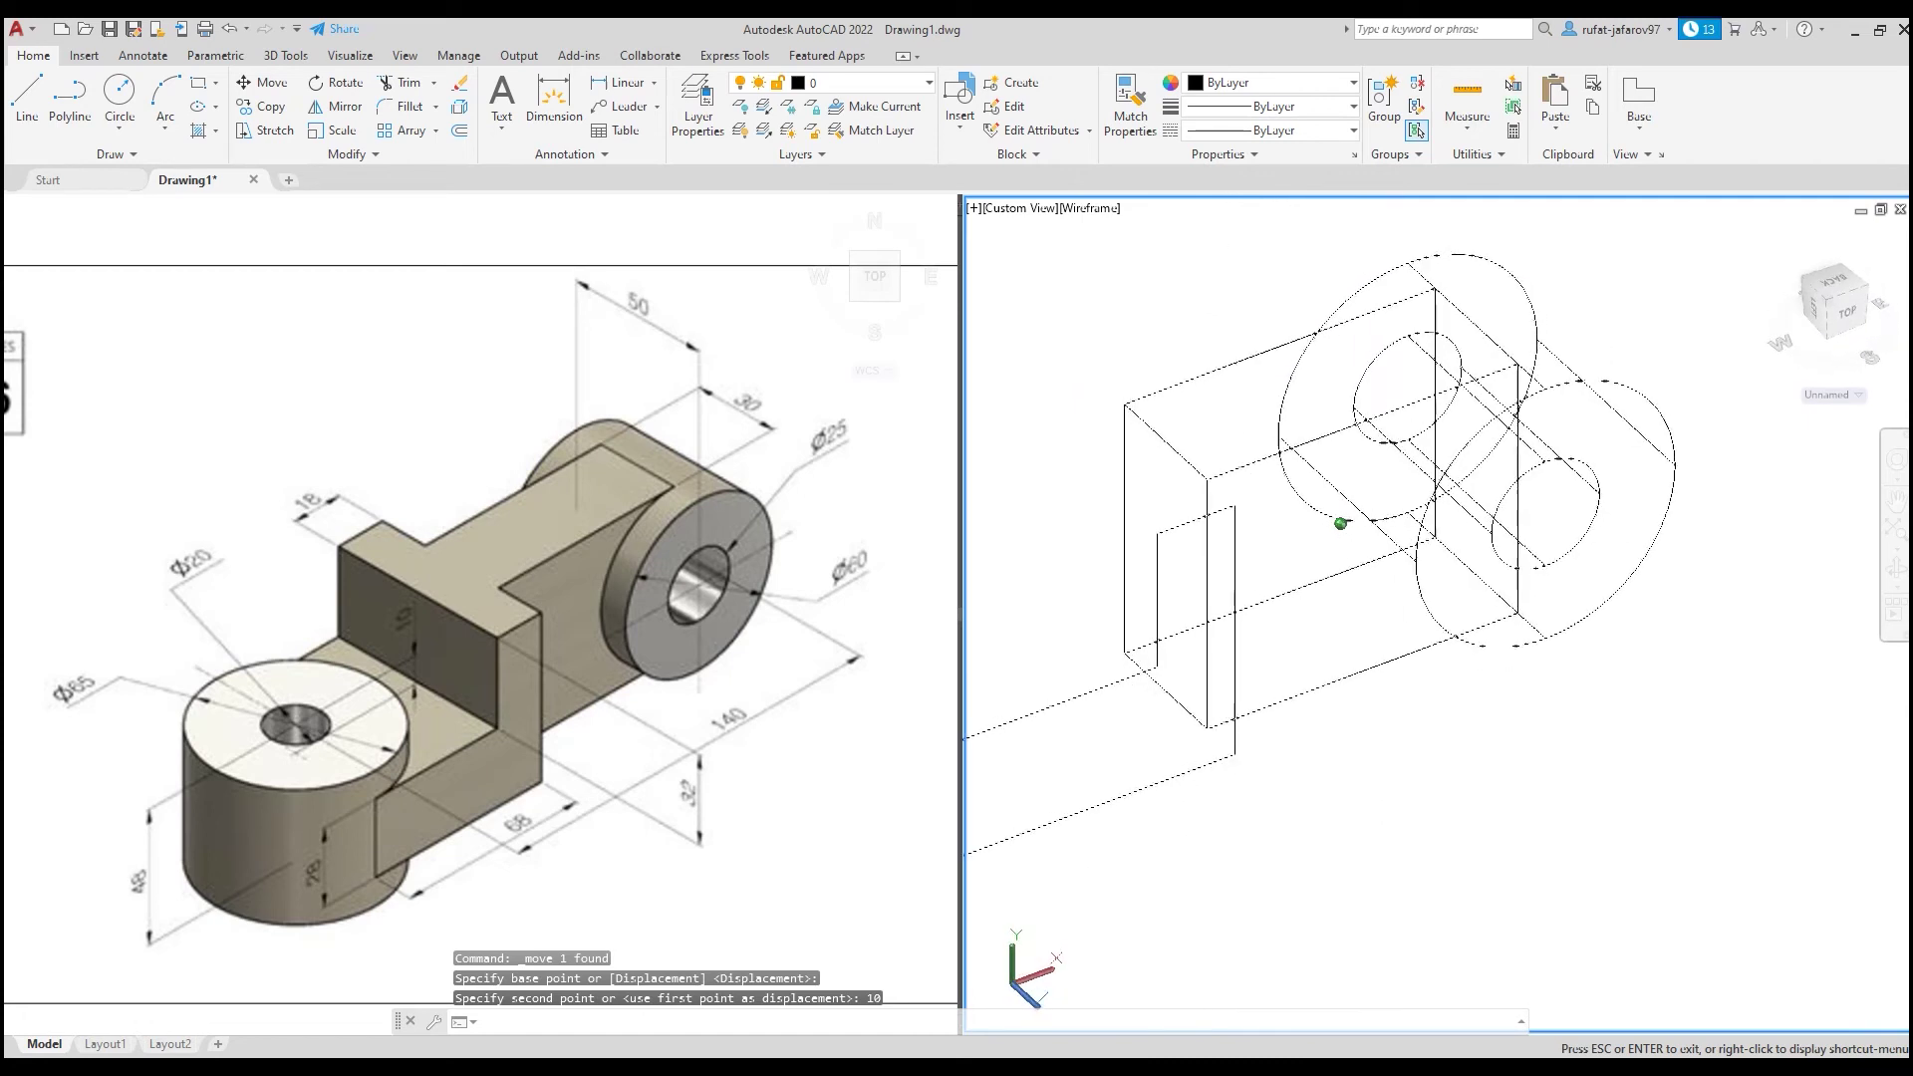
pyautogui.keyDown('shift'); pyautogui.moveTo(1340, 523); pyautogui.dragTo(1305, 624, button='middle'); pyautogui.keyUp('shift')
# - Extrude the stepped L-shaped profile 50 units into a solid arm
pyautogui.click(1272, 673)
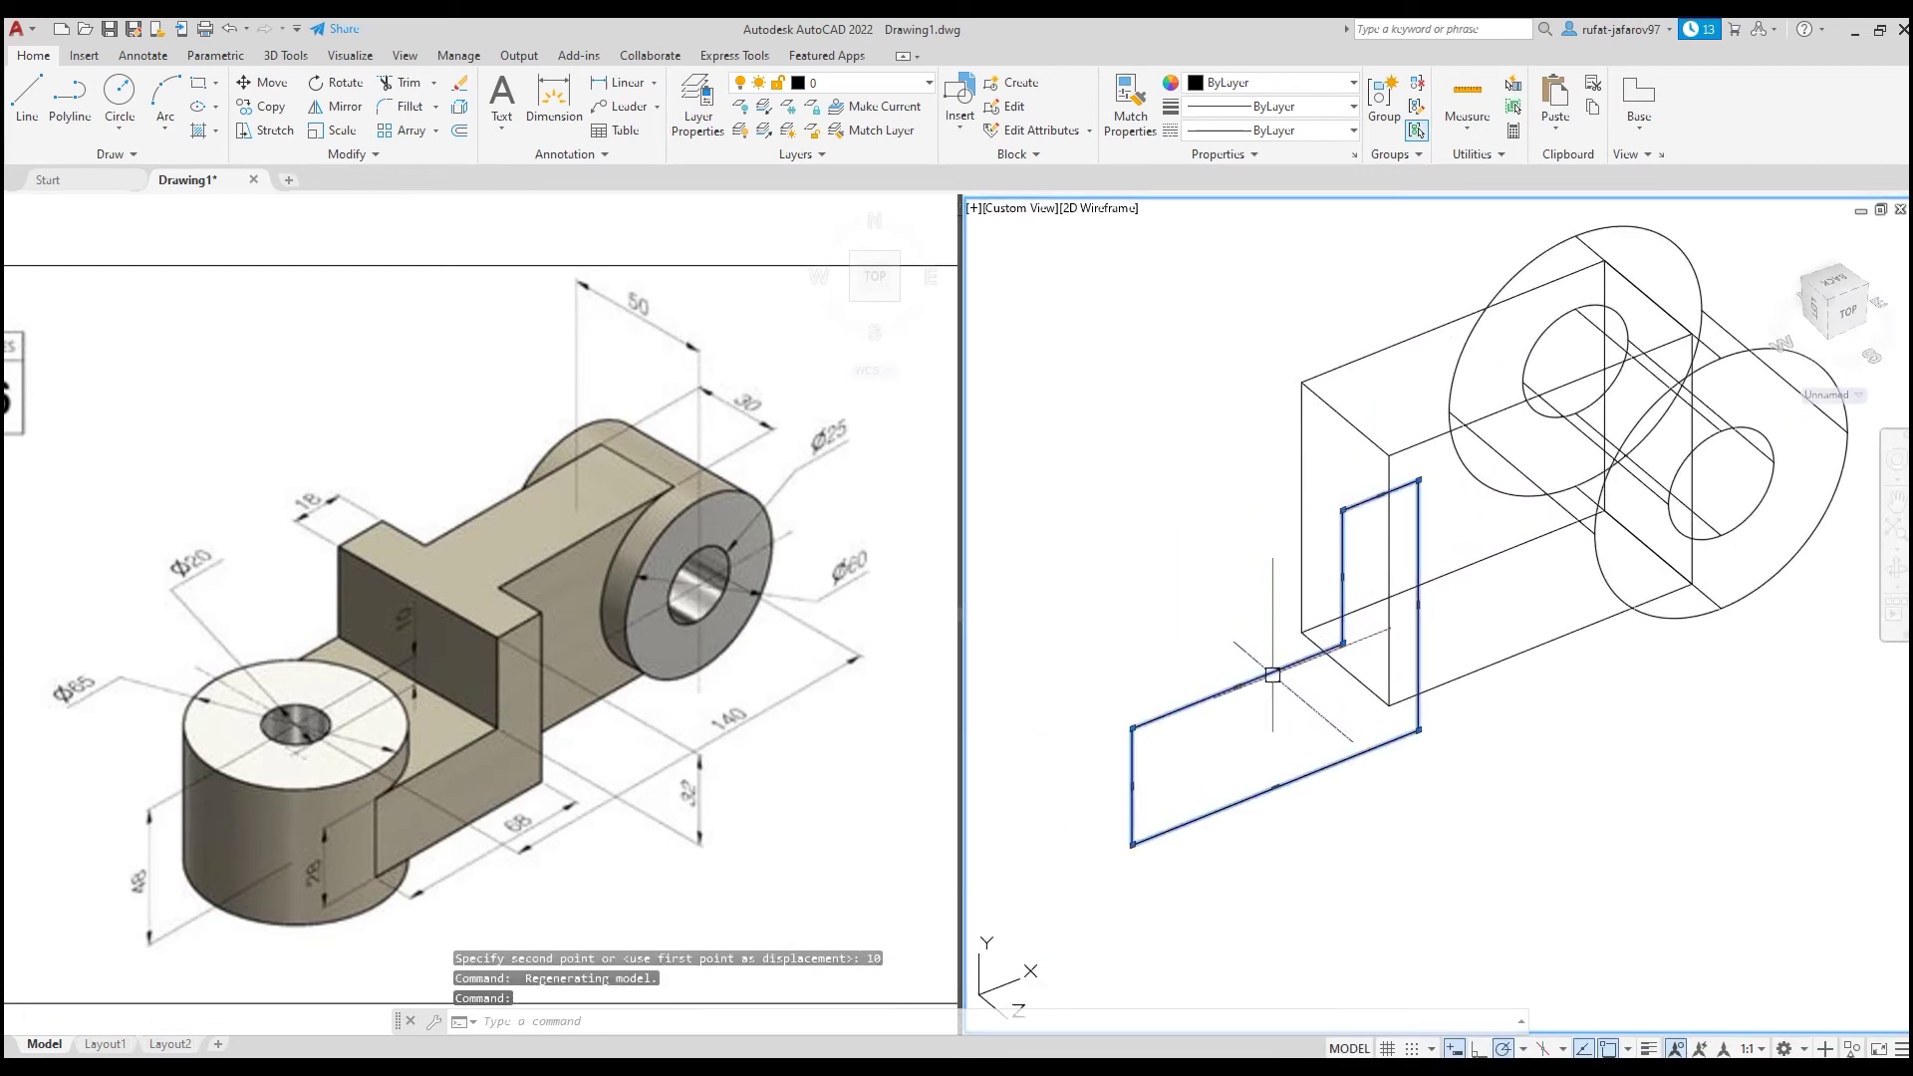
pyautogui.click(285, 56)
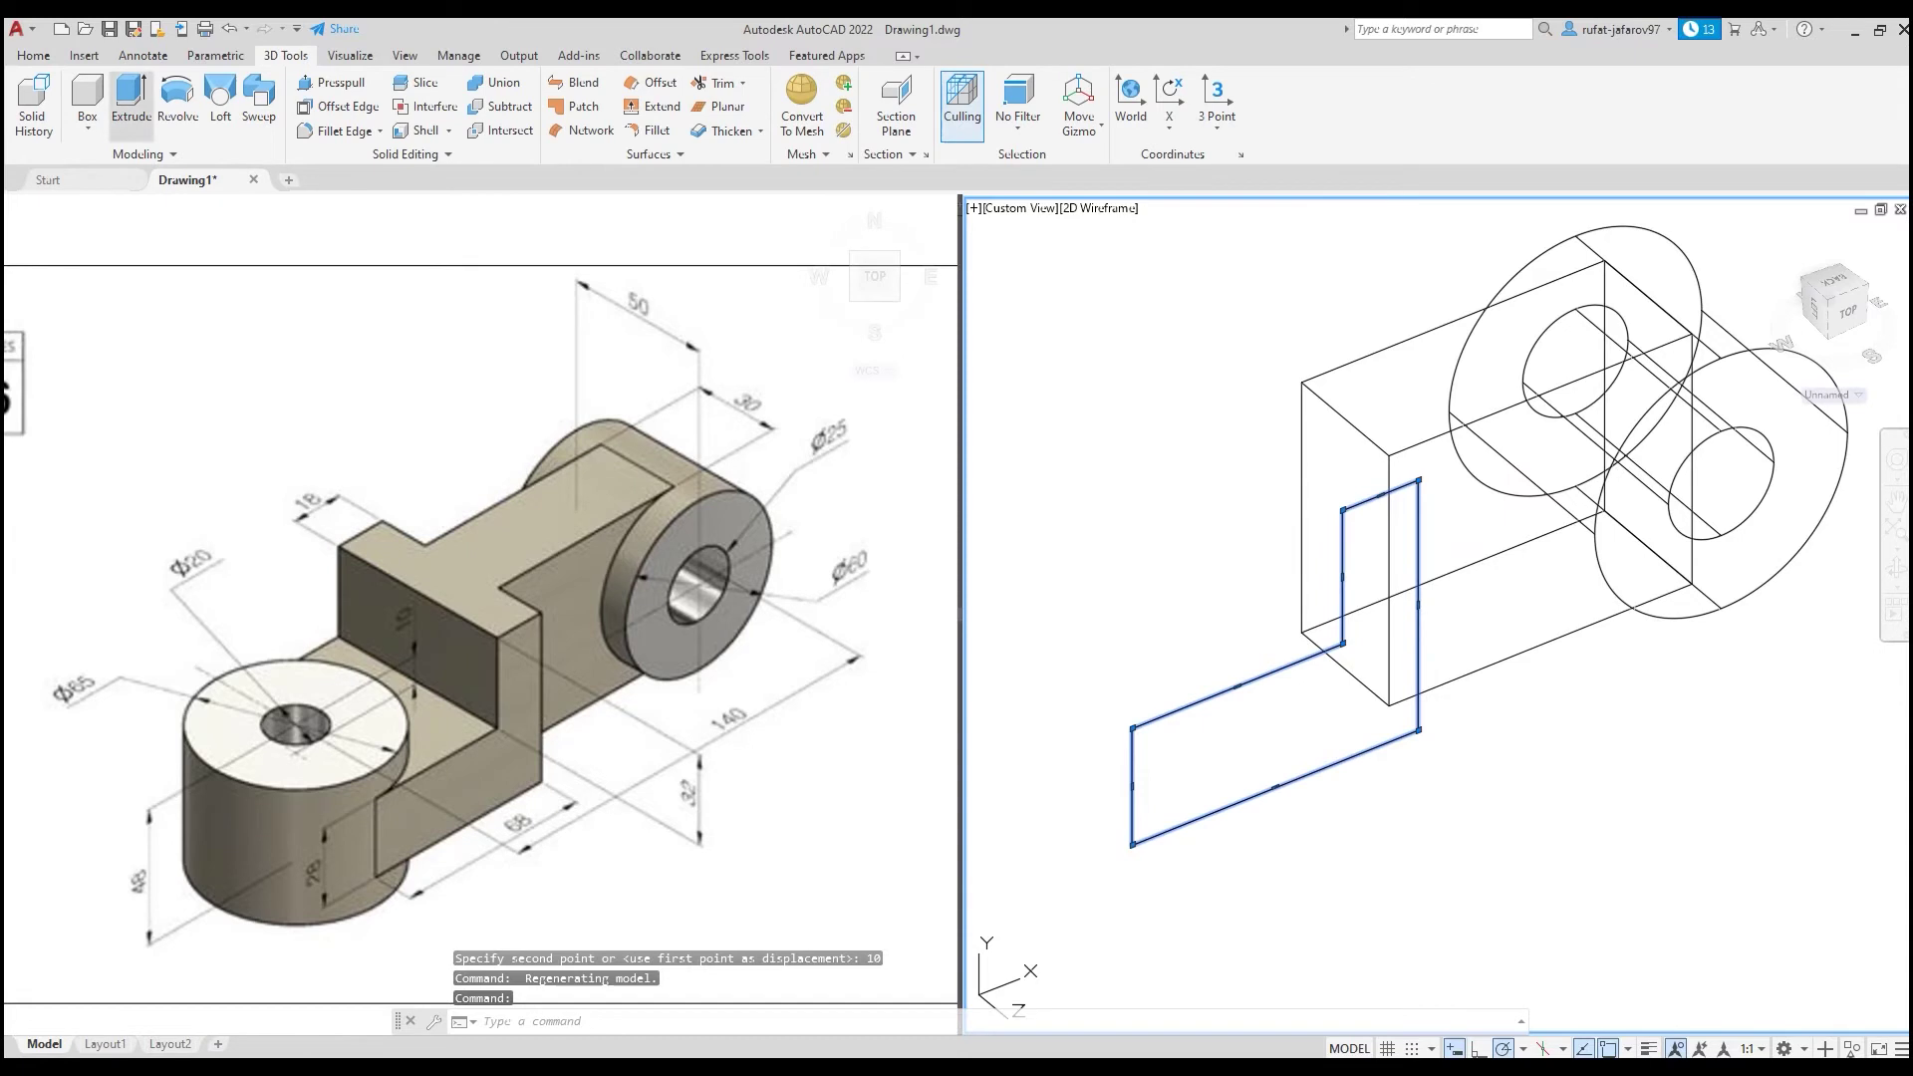
pyautogui.click(130, 100)
pyautogui.click(538, 802)
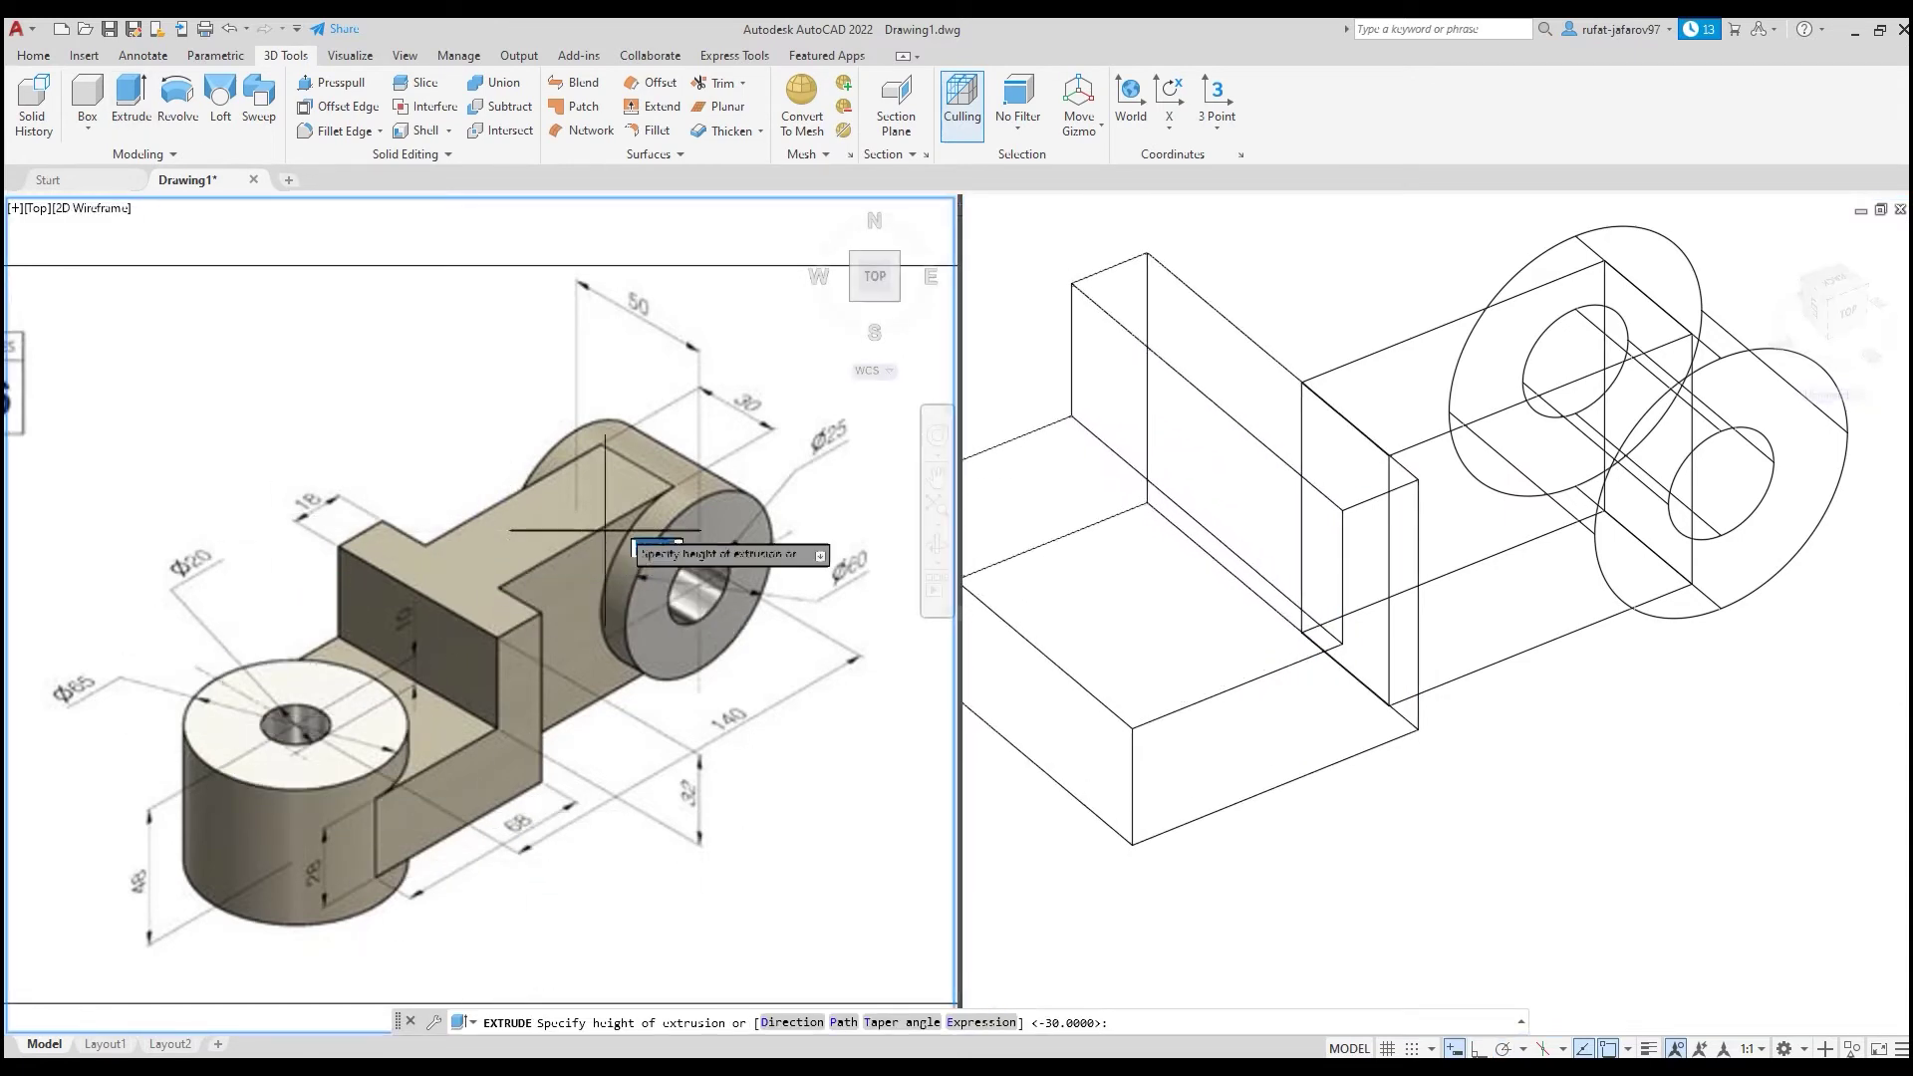
pyautogui.click(1180, 516)
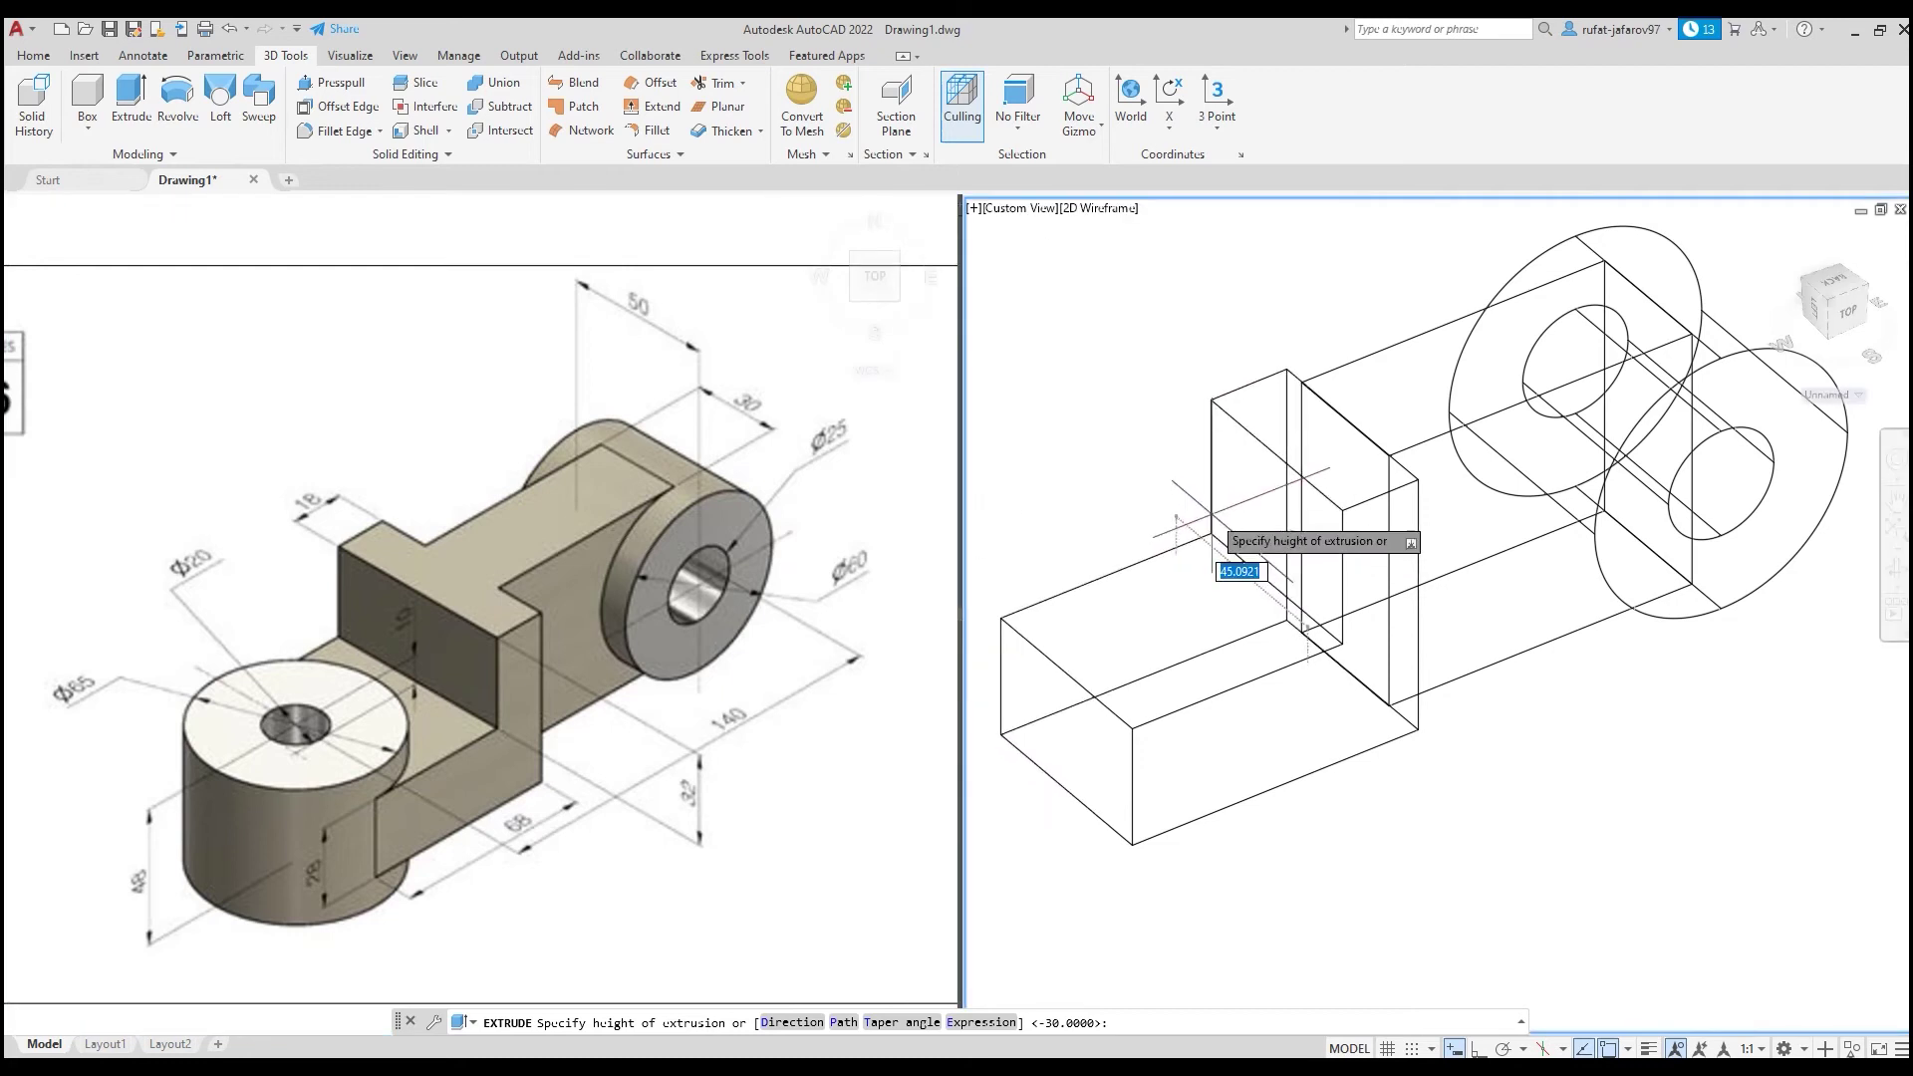
pyautogui.write('50')
pyautogui.press('Return')
pyautogui.click(1161, 535)
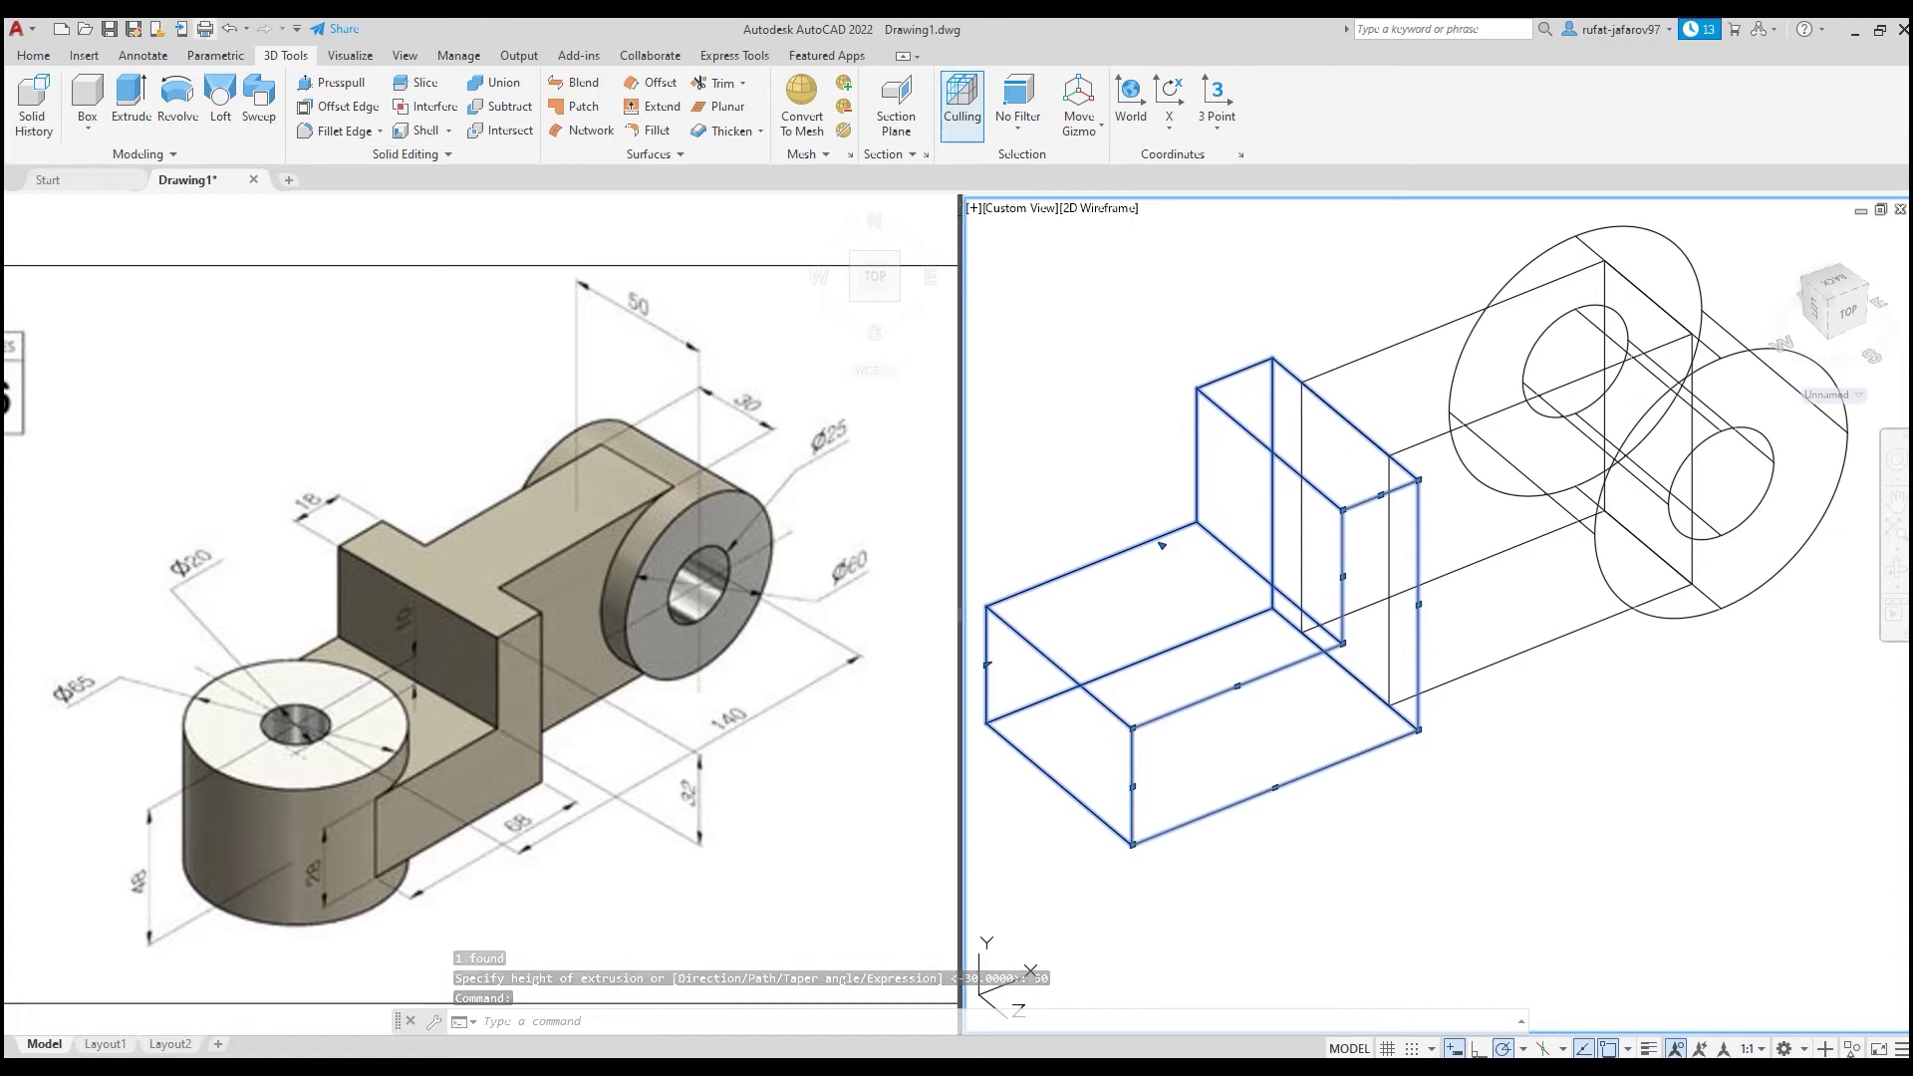
pyautogui.write('m')
pyautogui.press('Return')
# - Move the L-shaped solid against the 30-unit box, then orbit and zoom in
pyautogui.scroll(2, 1355, 438)
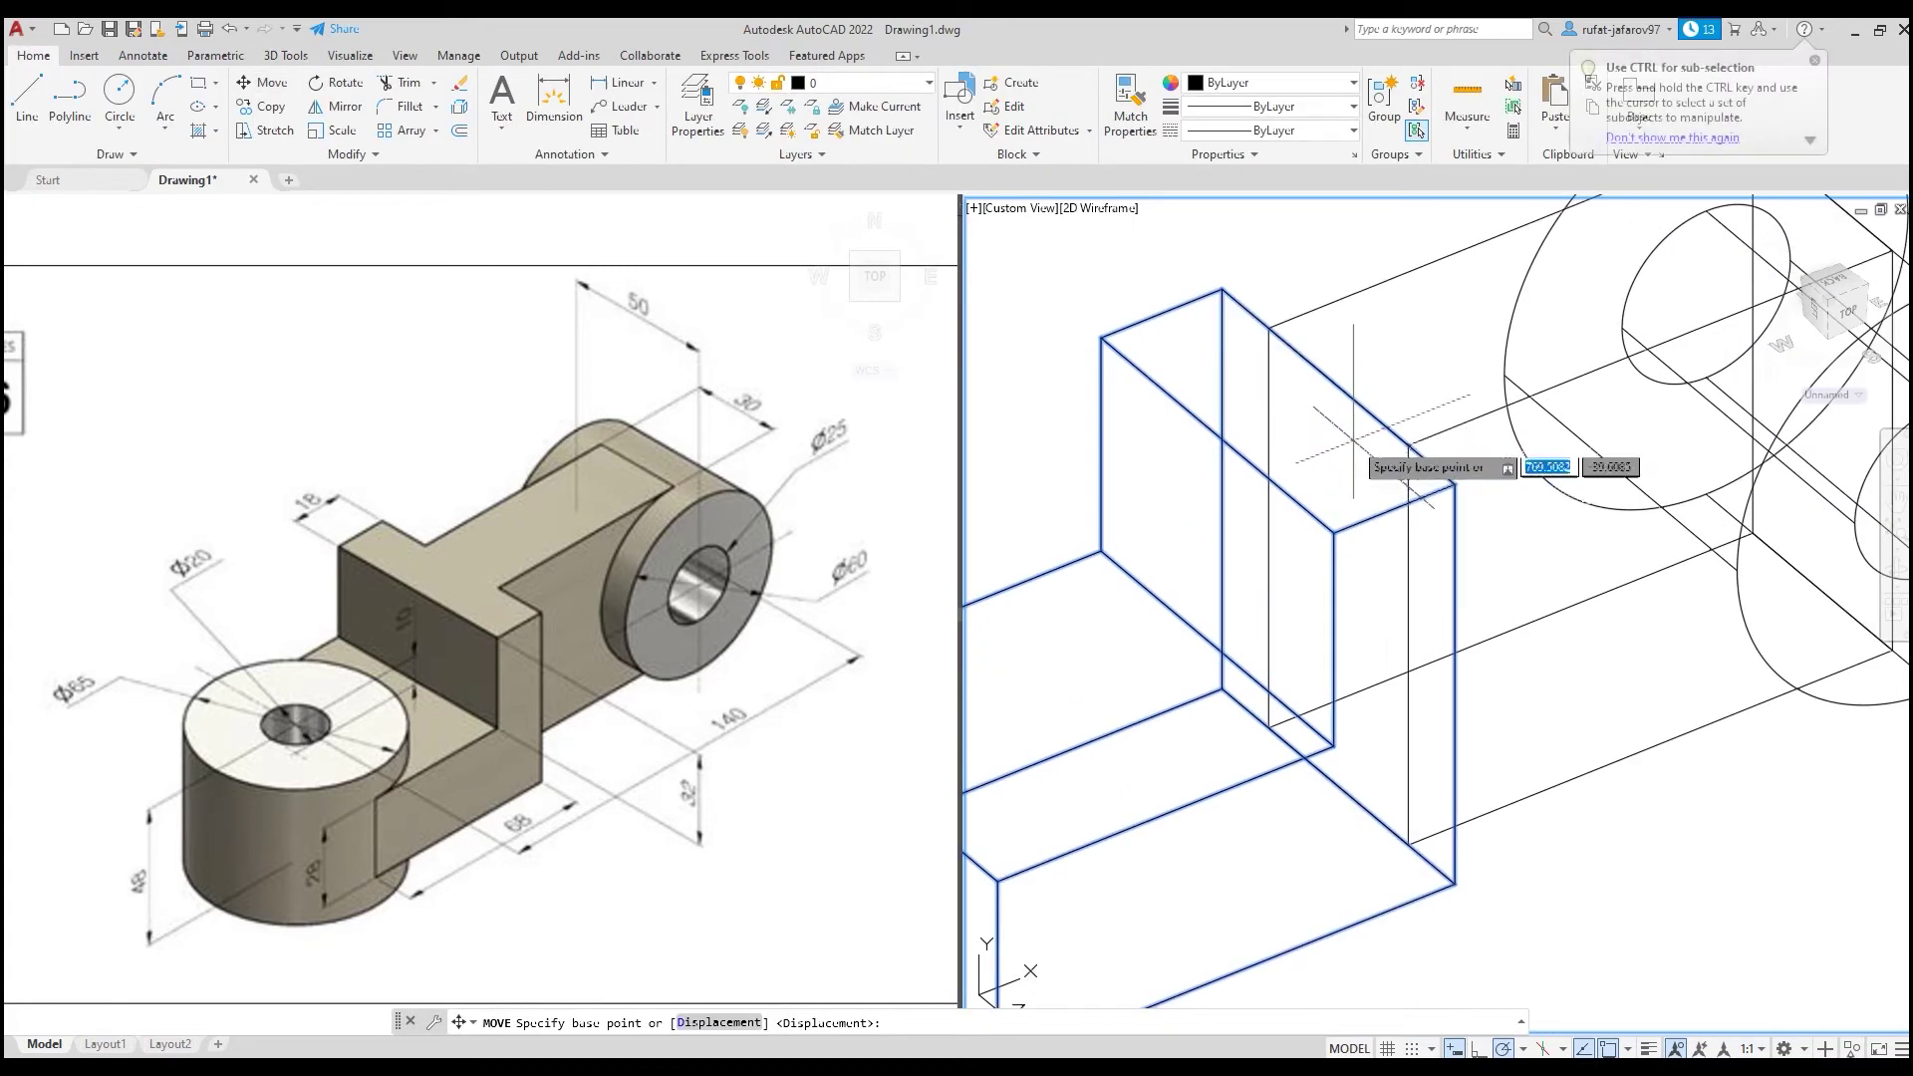
pyautogui.click(1338, 384)
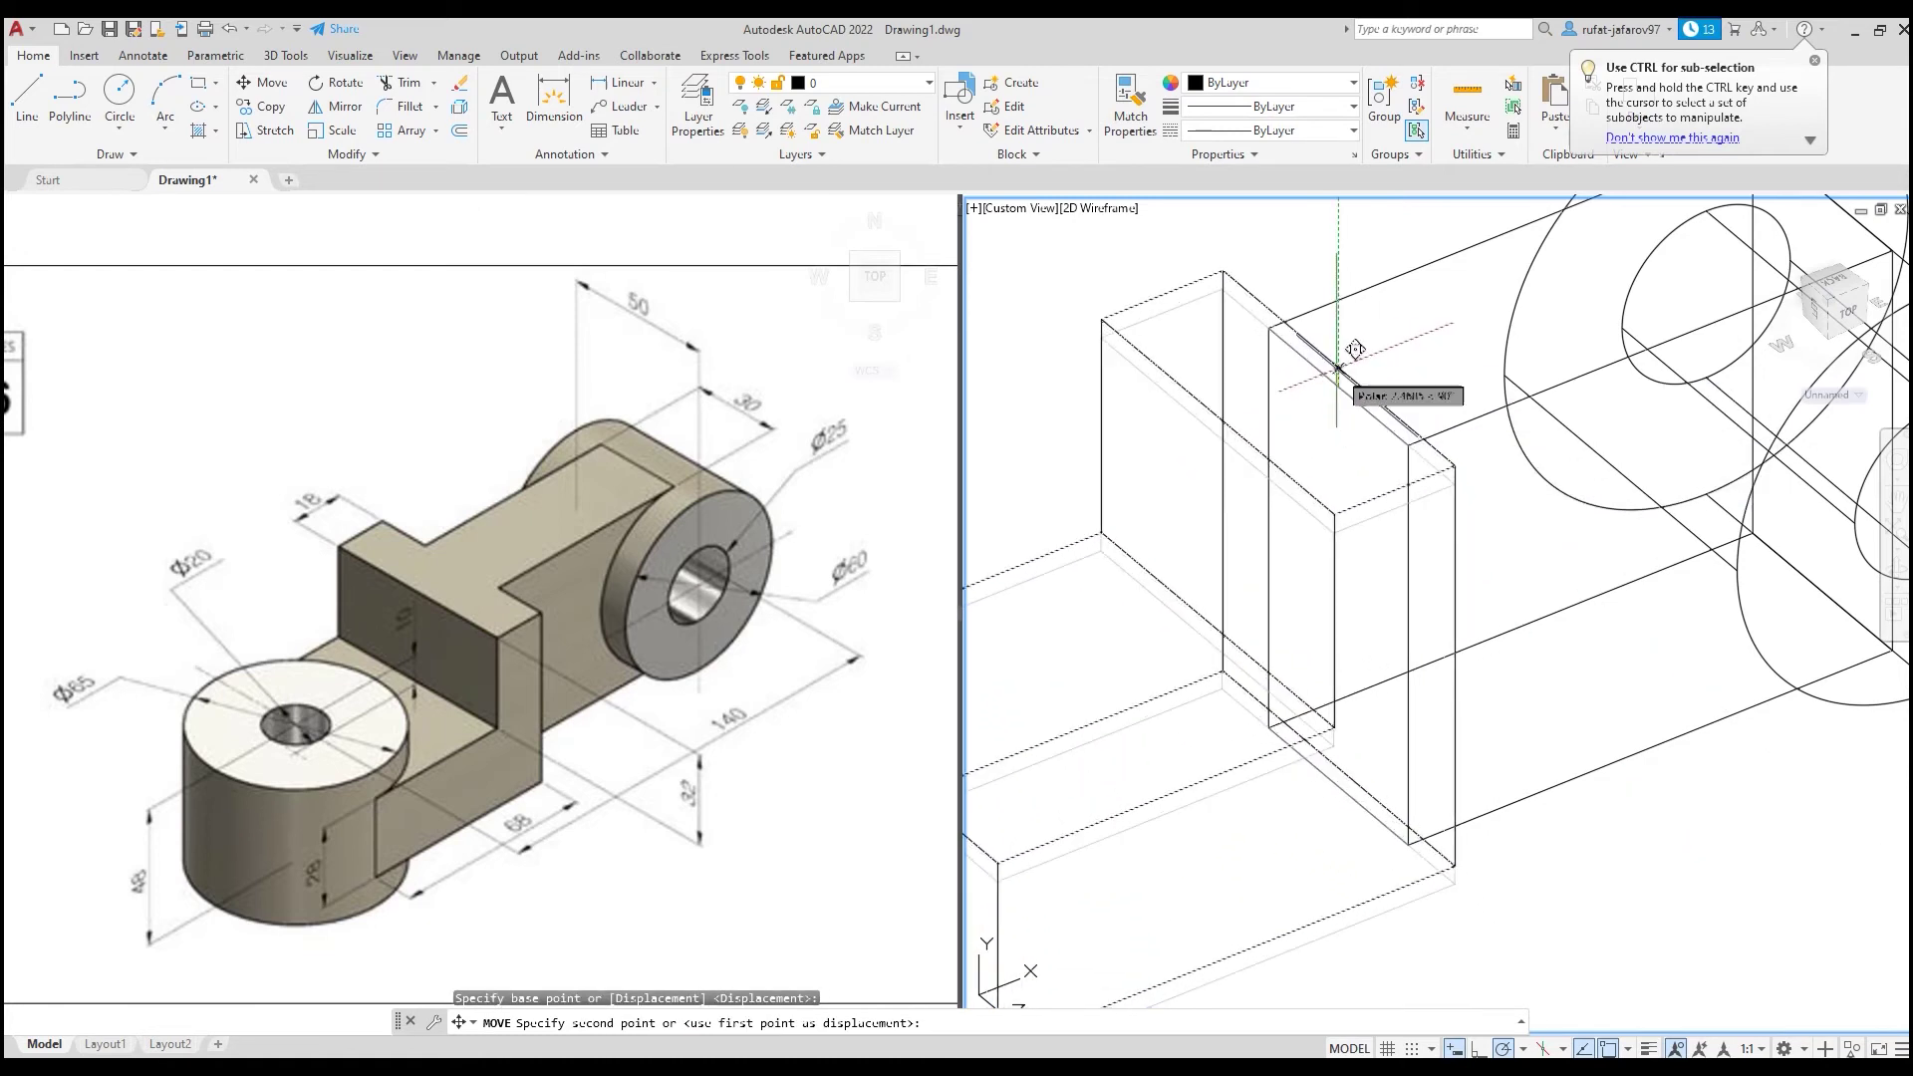
pyautogui.click(1170, 613)
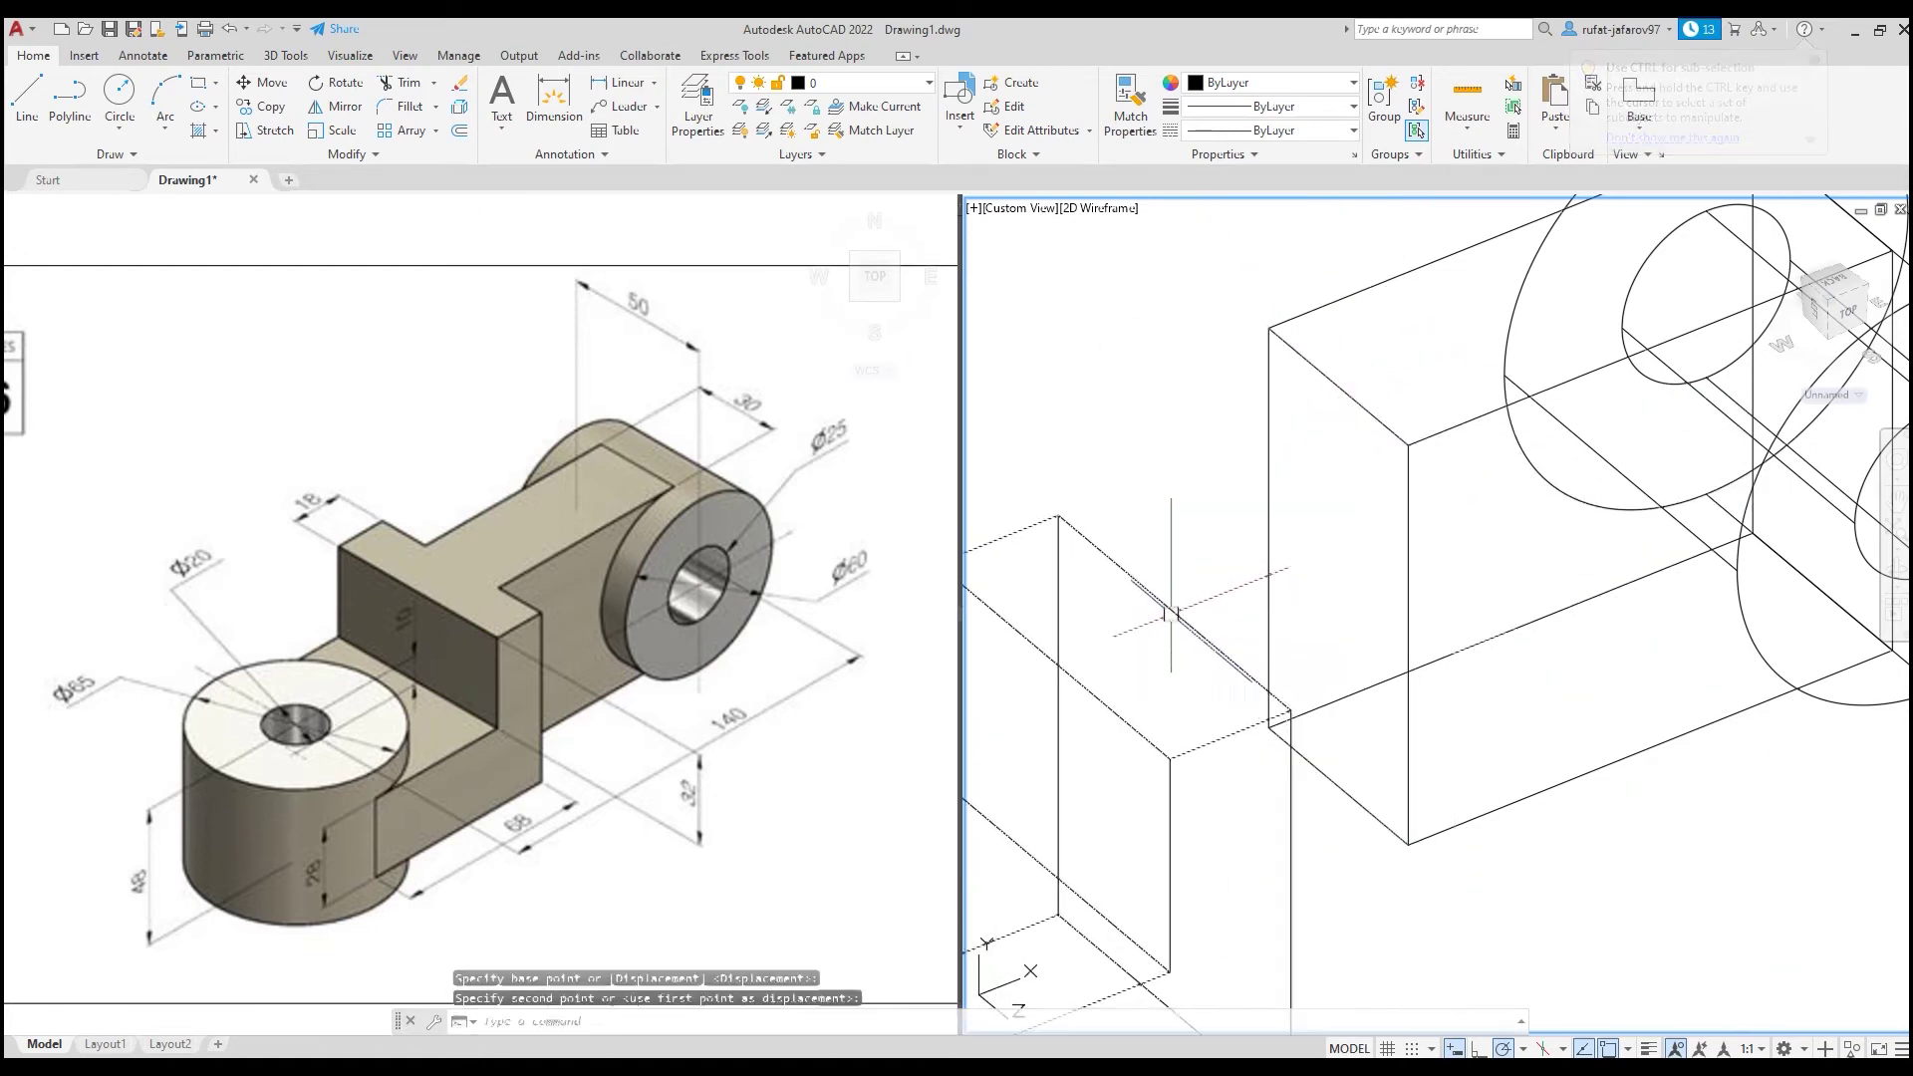
pyautogui.click(1101, 531)
pyautogui.write('m')
pyautogui.press('Return')
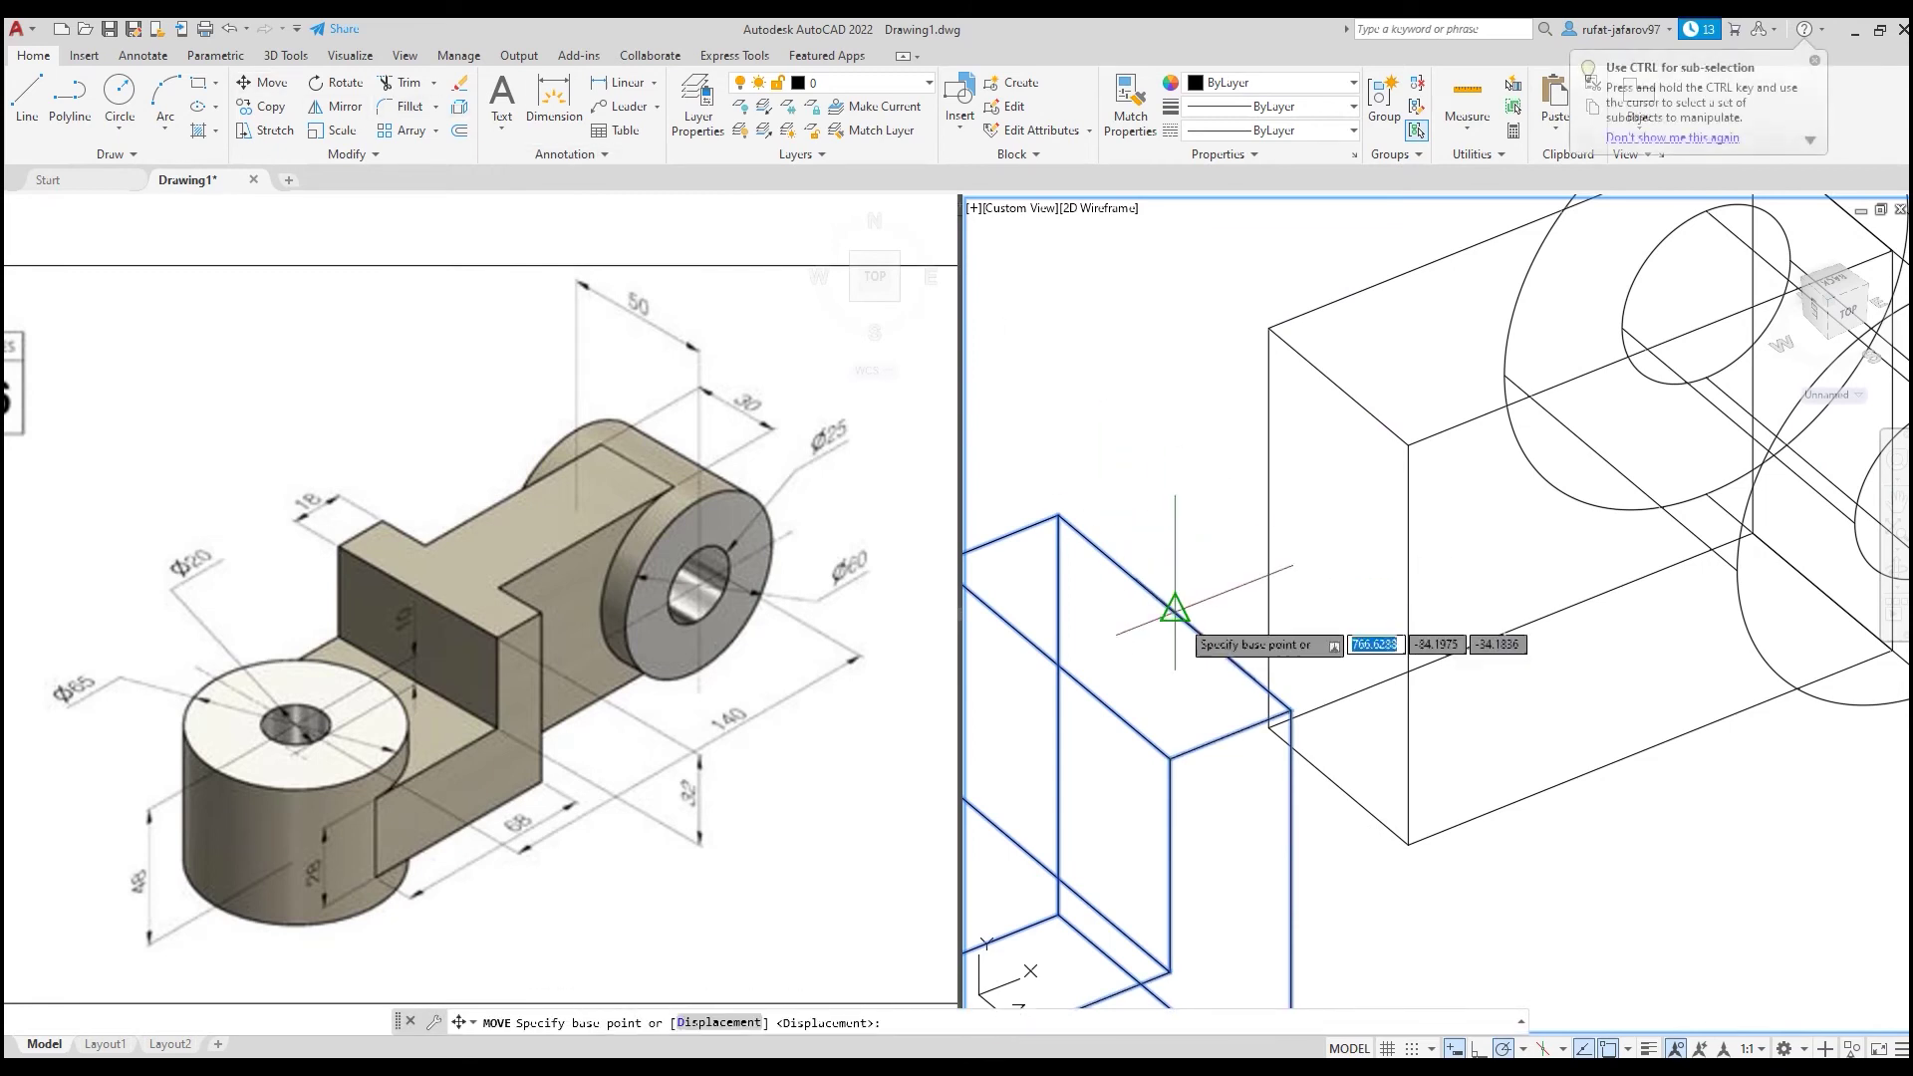
pyautogui.click(1175, 613)
pyautogui.moveTo(1357, 366)
pyautogui.keyDown('shift'); pyautogui.mouseDown(button='middle')
pyautogui.moveTo(1385, 638)
pyautogui.moveTo(1295, 697)
pyautogui.moveTo(1628, 91)
pyautogui.moveTo(1495, 299)
pyautogui.moveTo(1475, 419)
pyautogui.mouseUp(button='middle'); pyautogui.keyUp('shift')
pyautogui.scroll(3, 1474, 418)
pyautogui.scroll(3, 1346, 478)
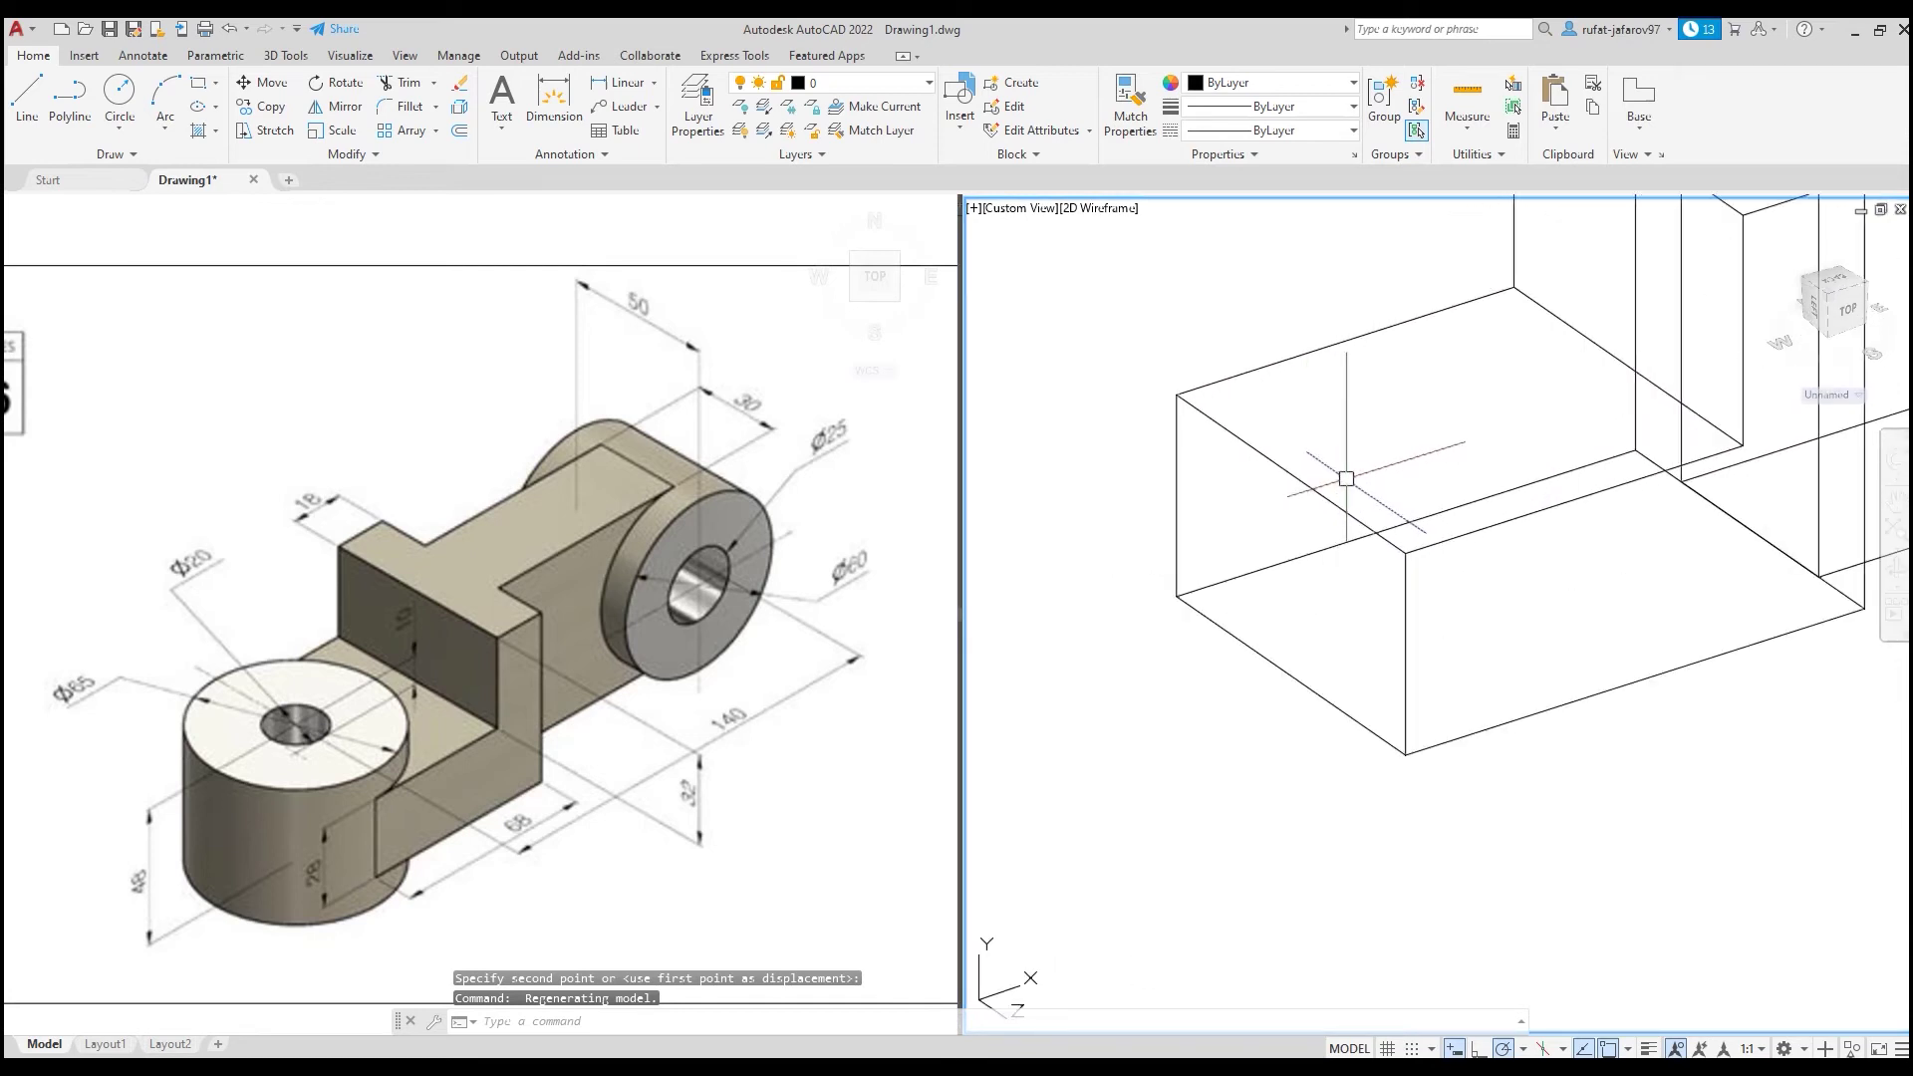
# - Draw a 20-diameter circle centred on the midpoint of the arm's top-face end edge
pyautogui.click(119, 95)
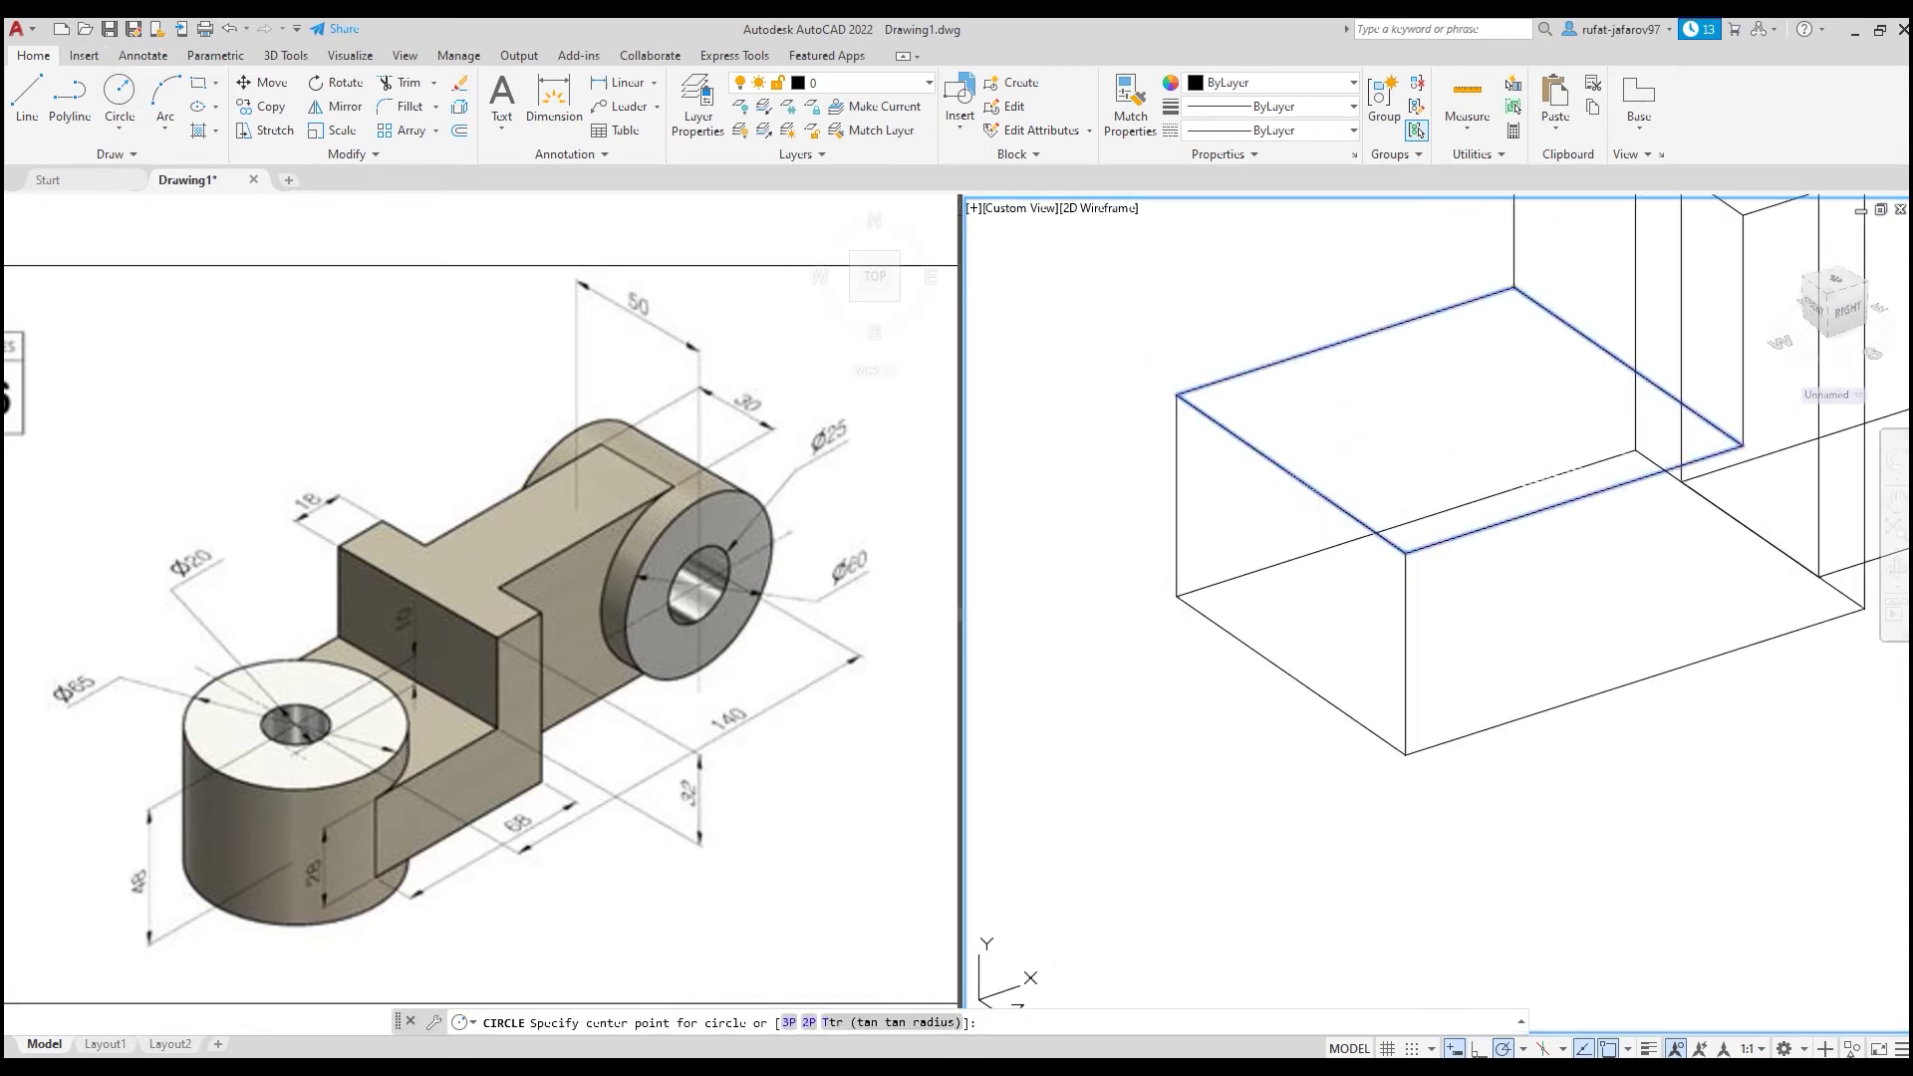
pyautogui.click(1293, 475)
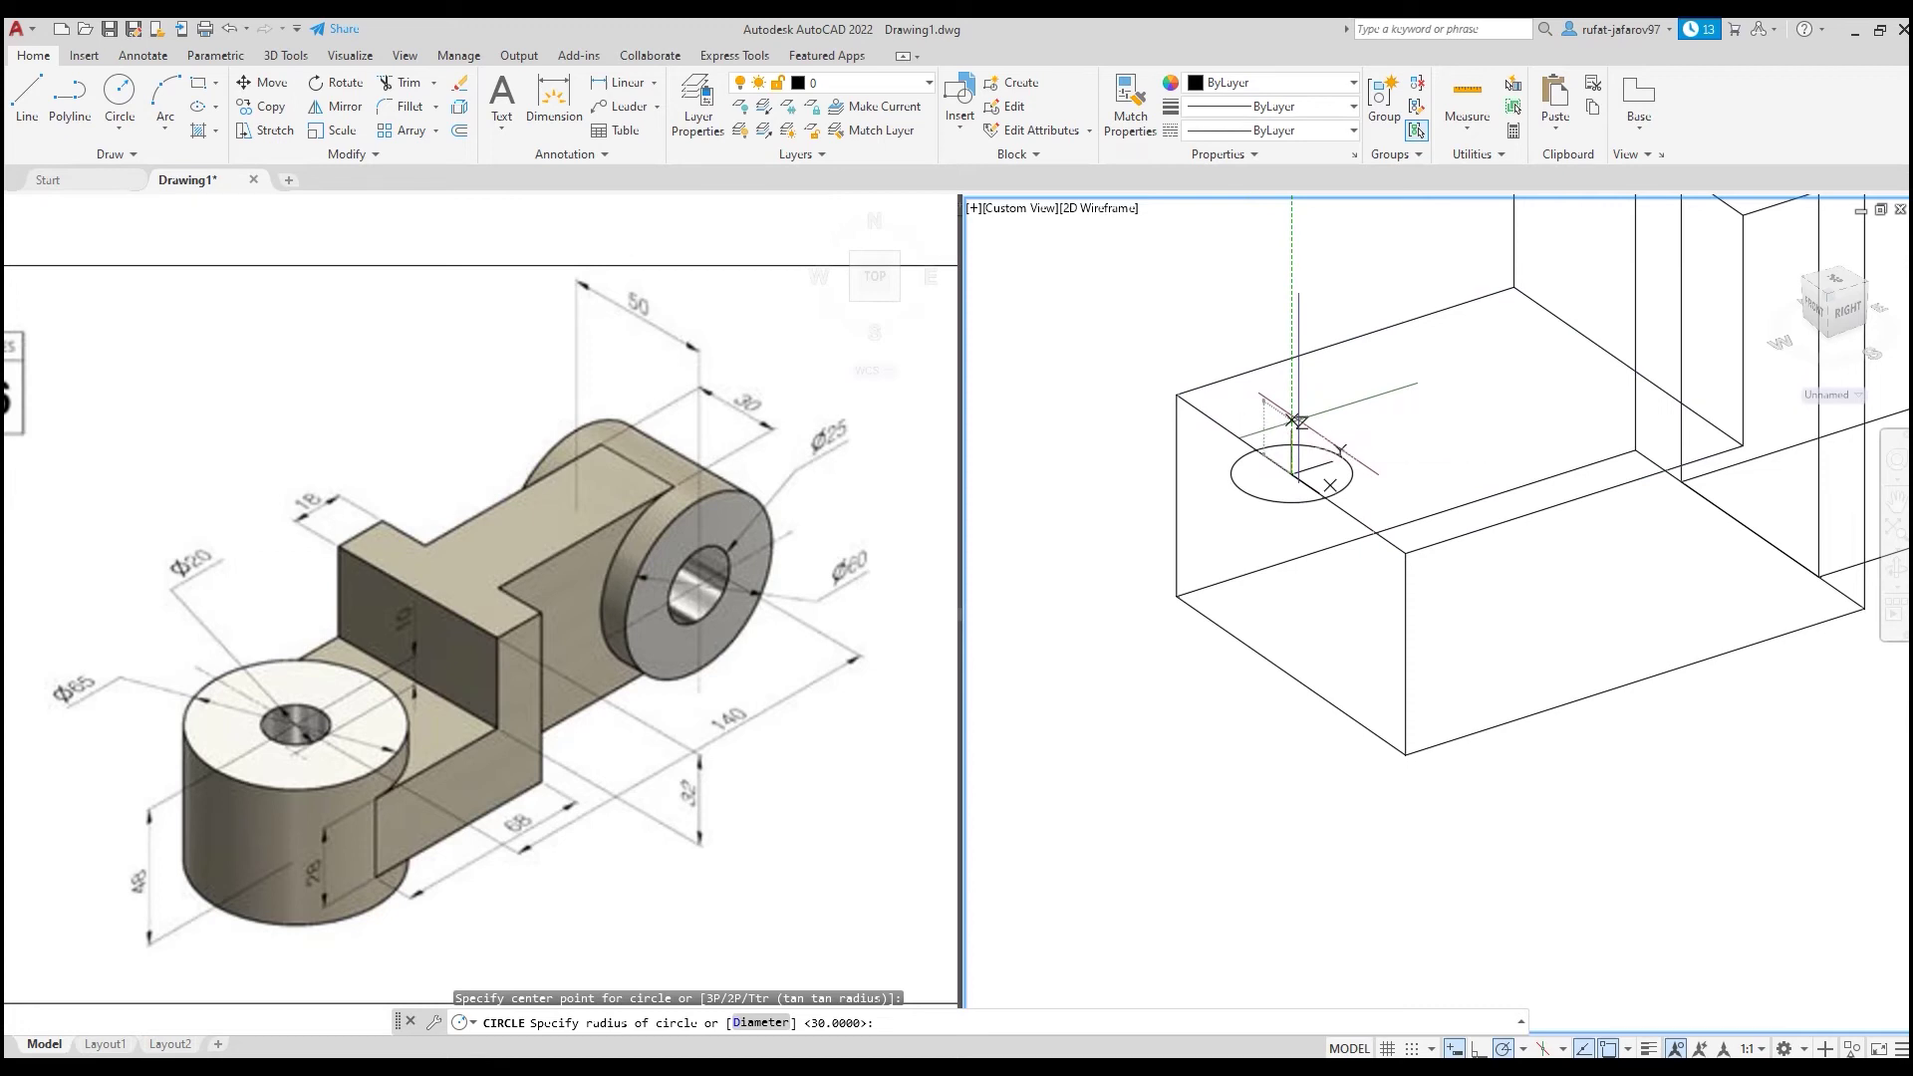
pyautogui.write('d')
pyautogui.press('Return')
pyautogui.press('Return')
pyautogui.press('BackSpace')
pyautogui.press('Return')
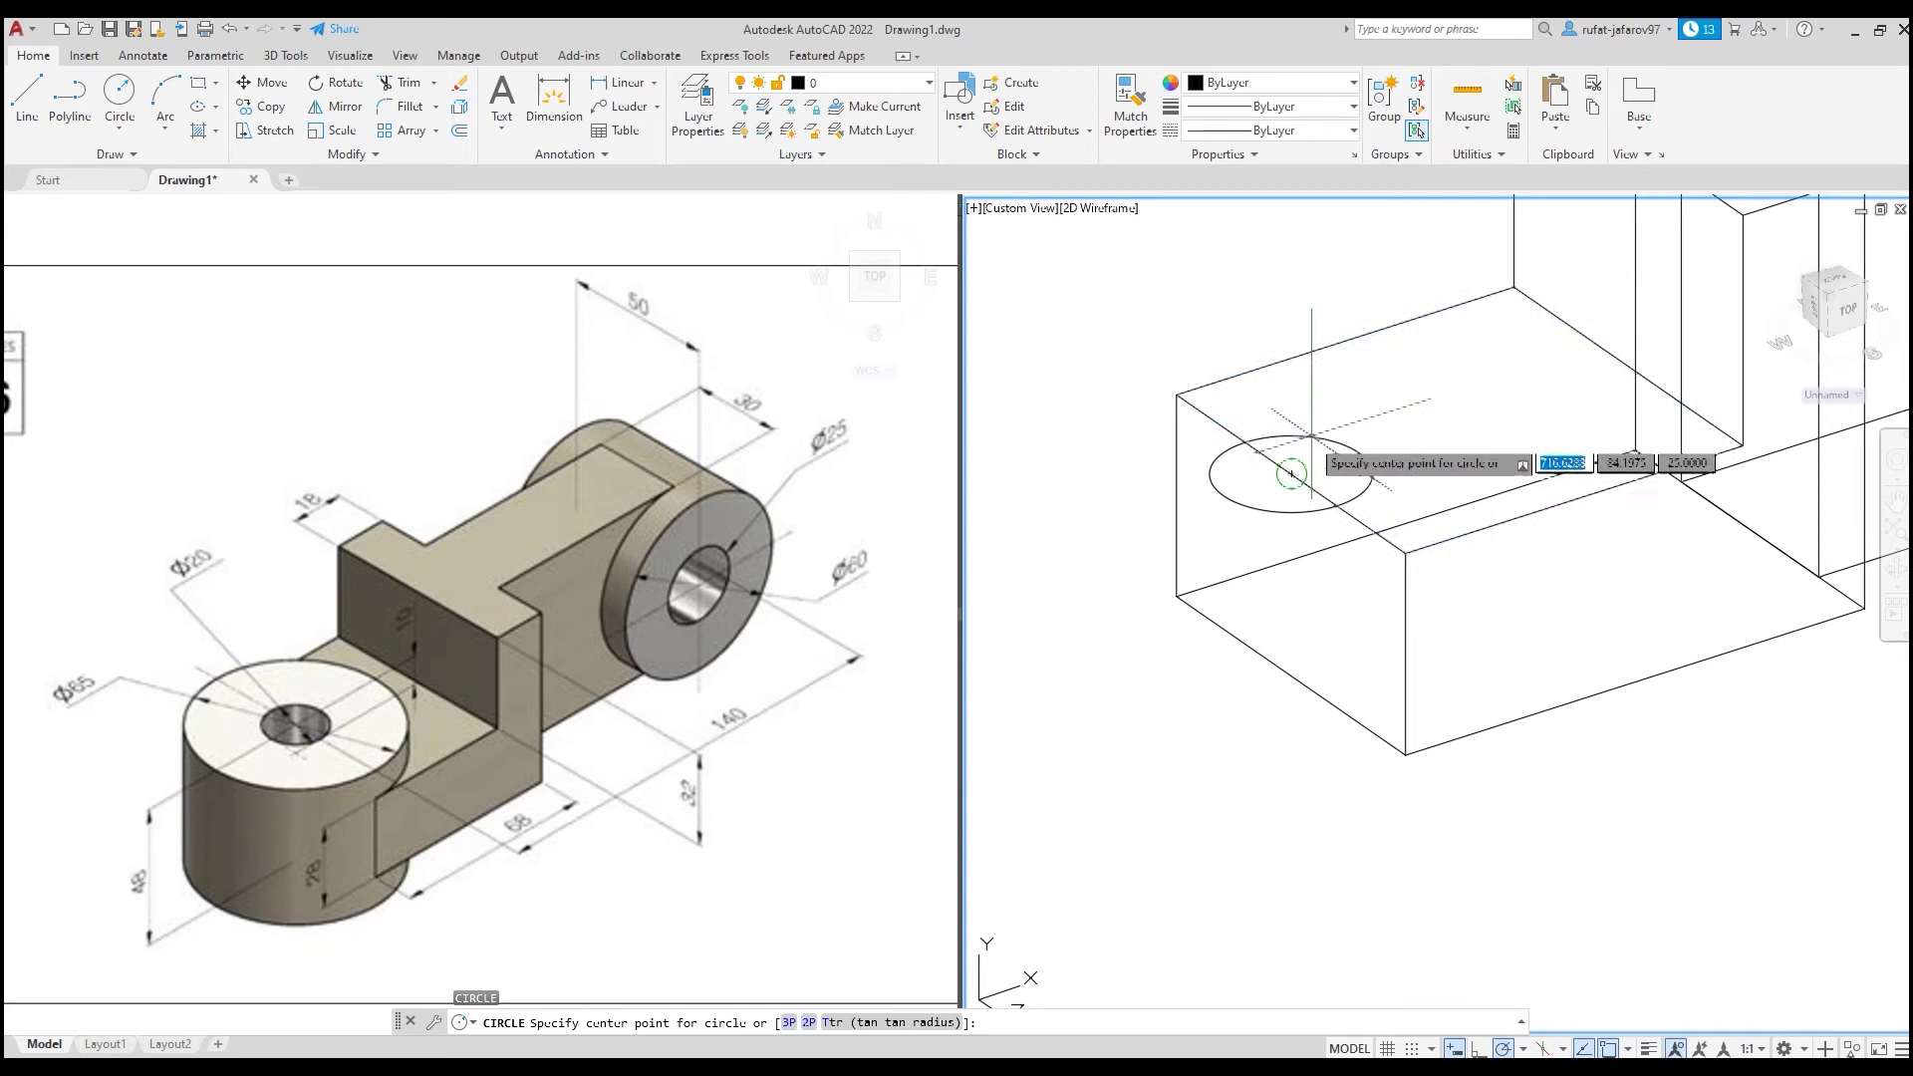
pyautogui.click(1285, 468)
pyautogui.press('Return')
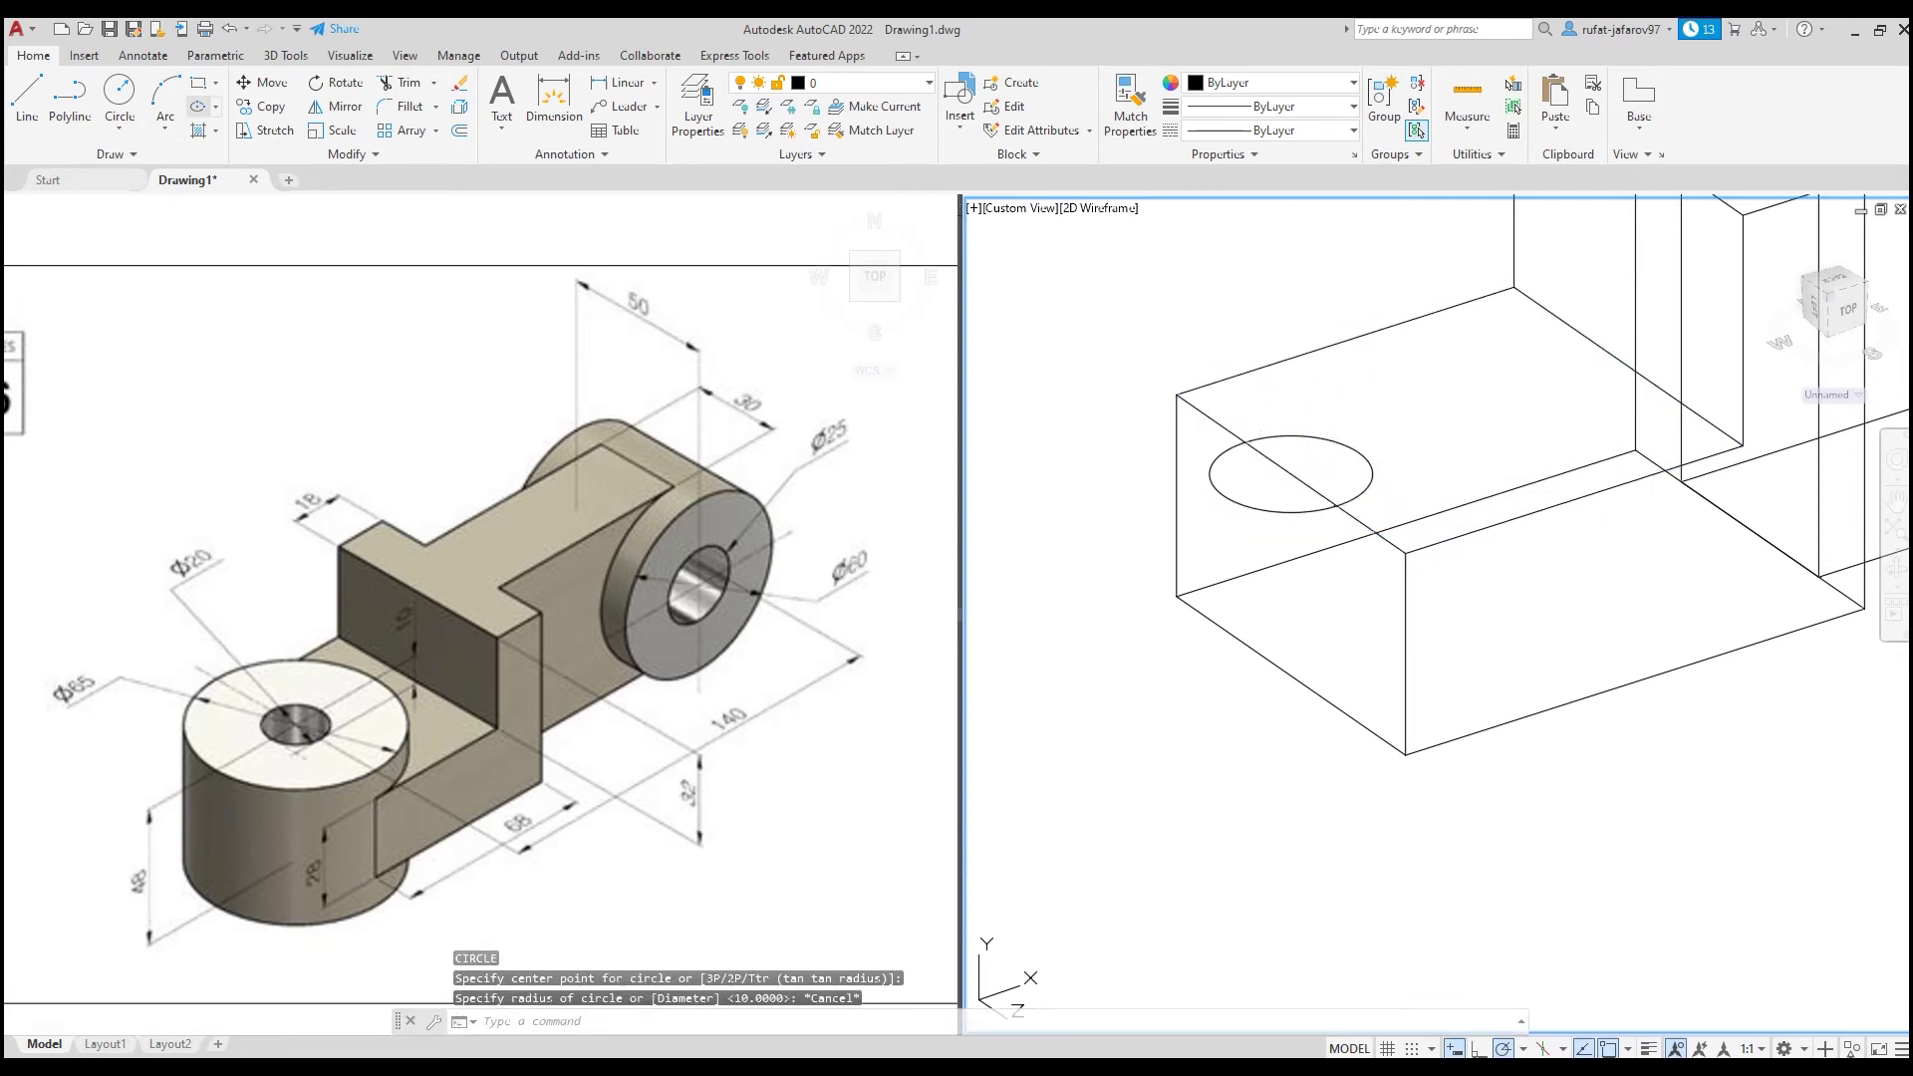
# - Draw a concentric 65-diameter circle at the same midpoint and window-select both circles
pyautogui.click(120, 95)
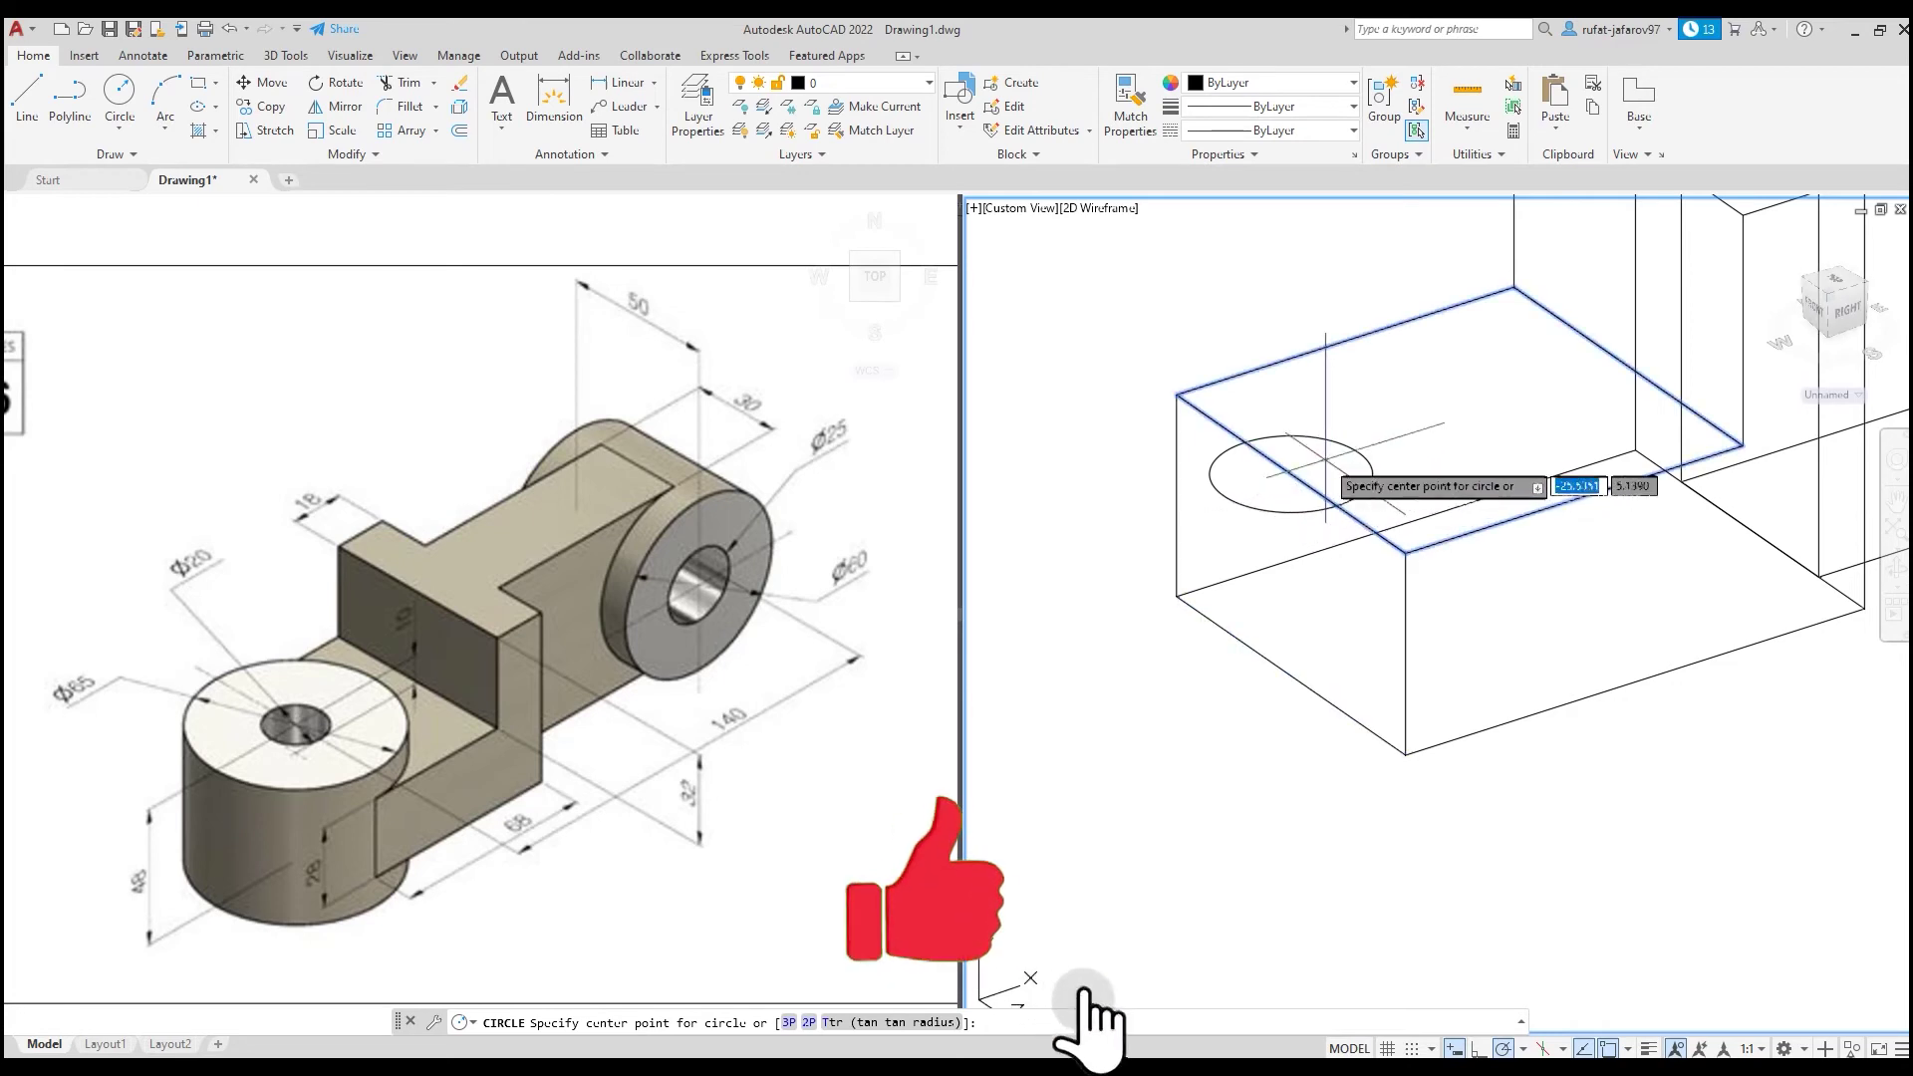
pyautogui.click(1291, 474)
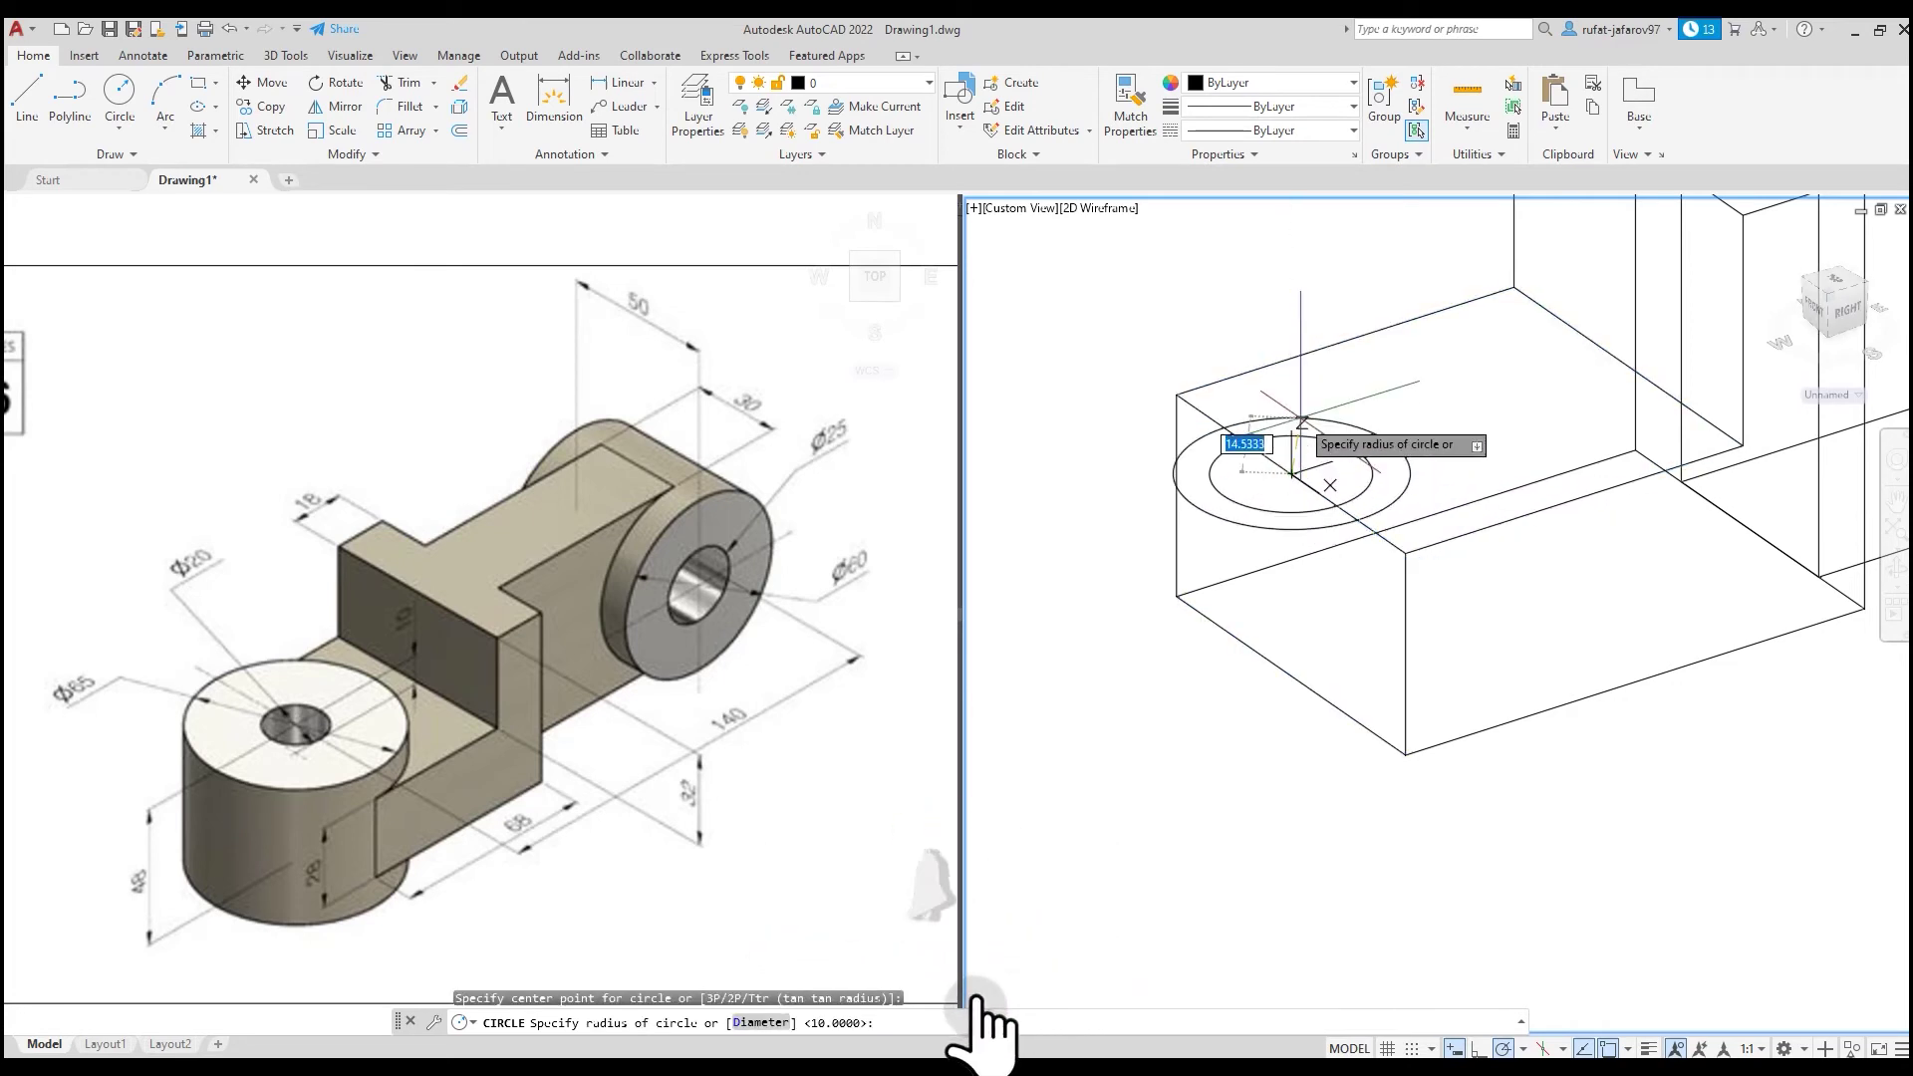
pyautogui.write('d')
pyautogui.press('Return')
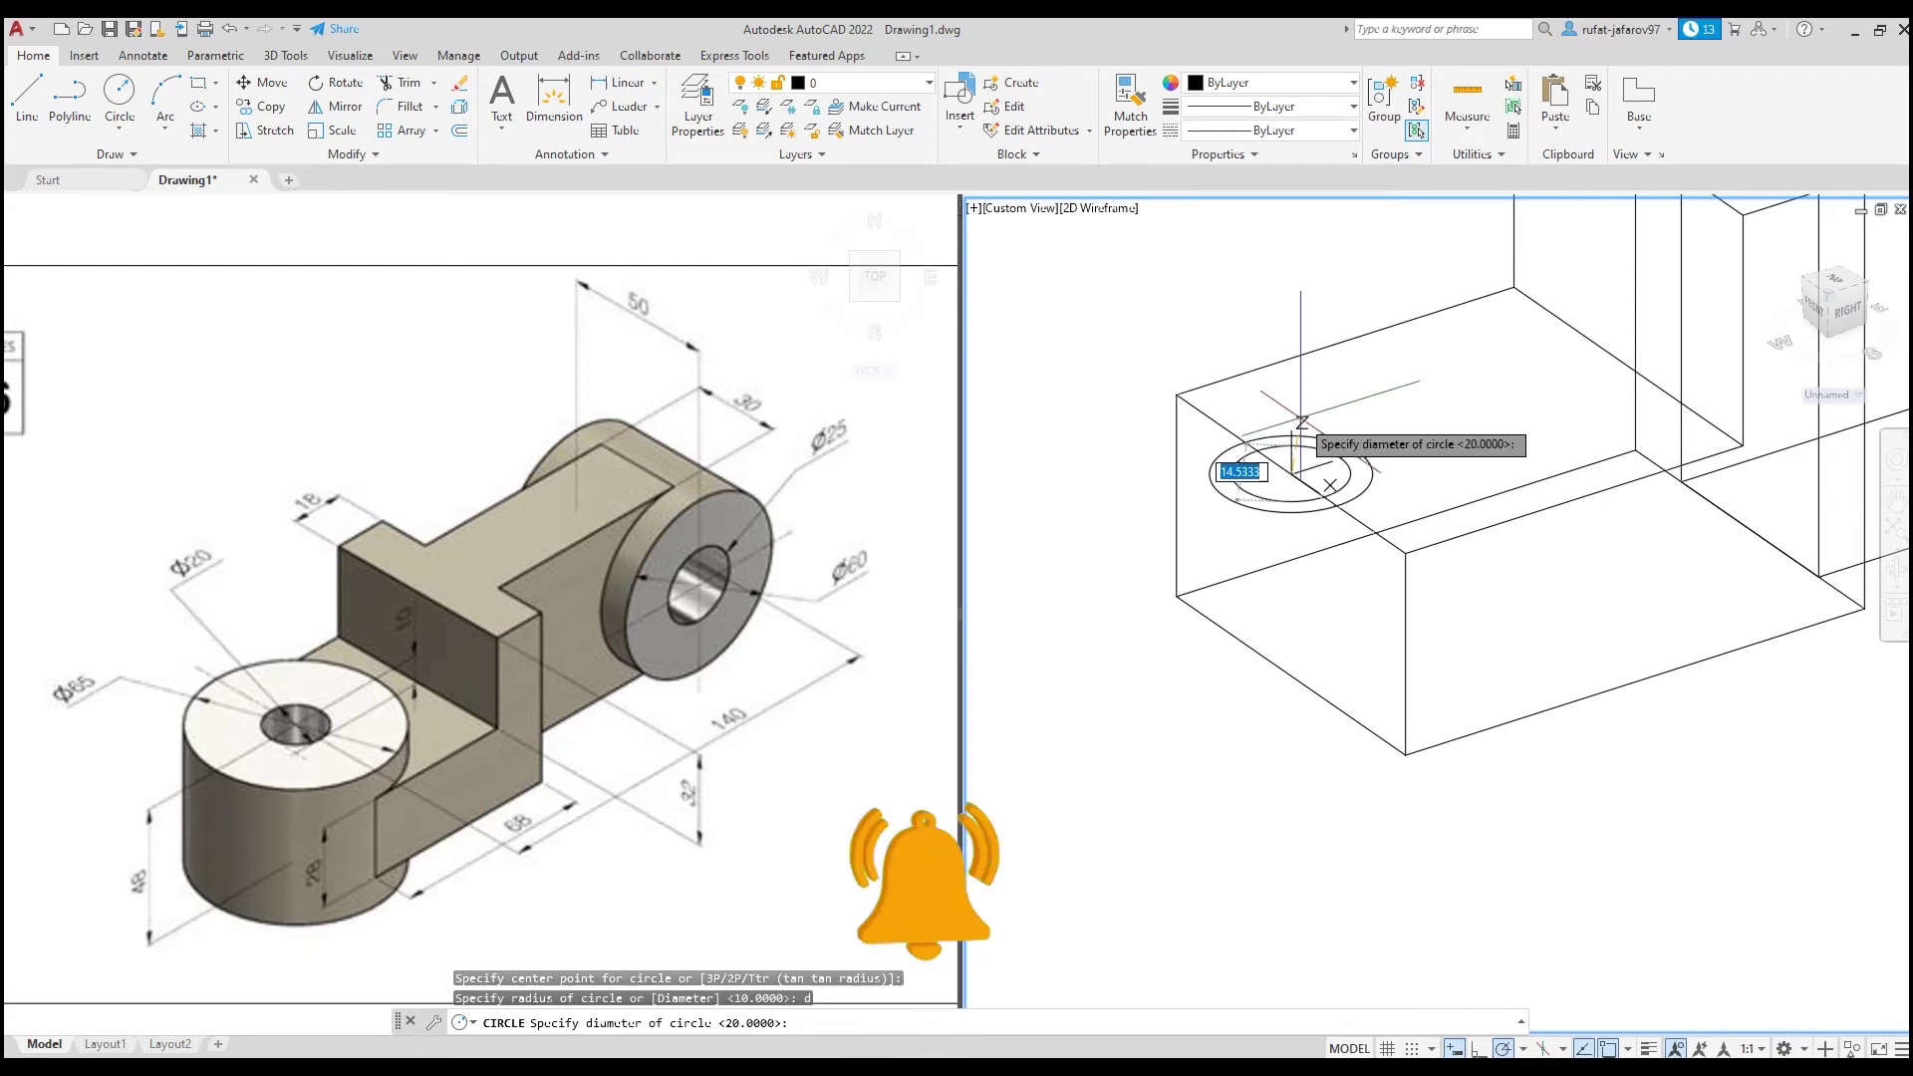
pyautogui.press('Return')
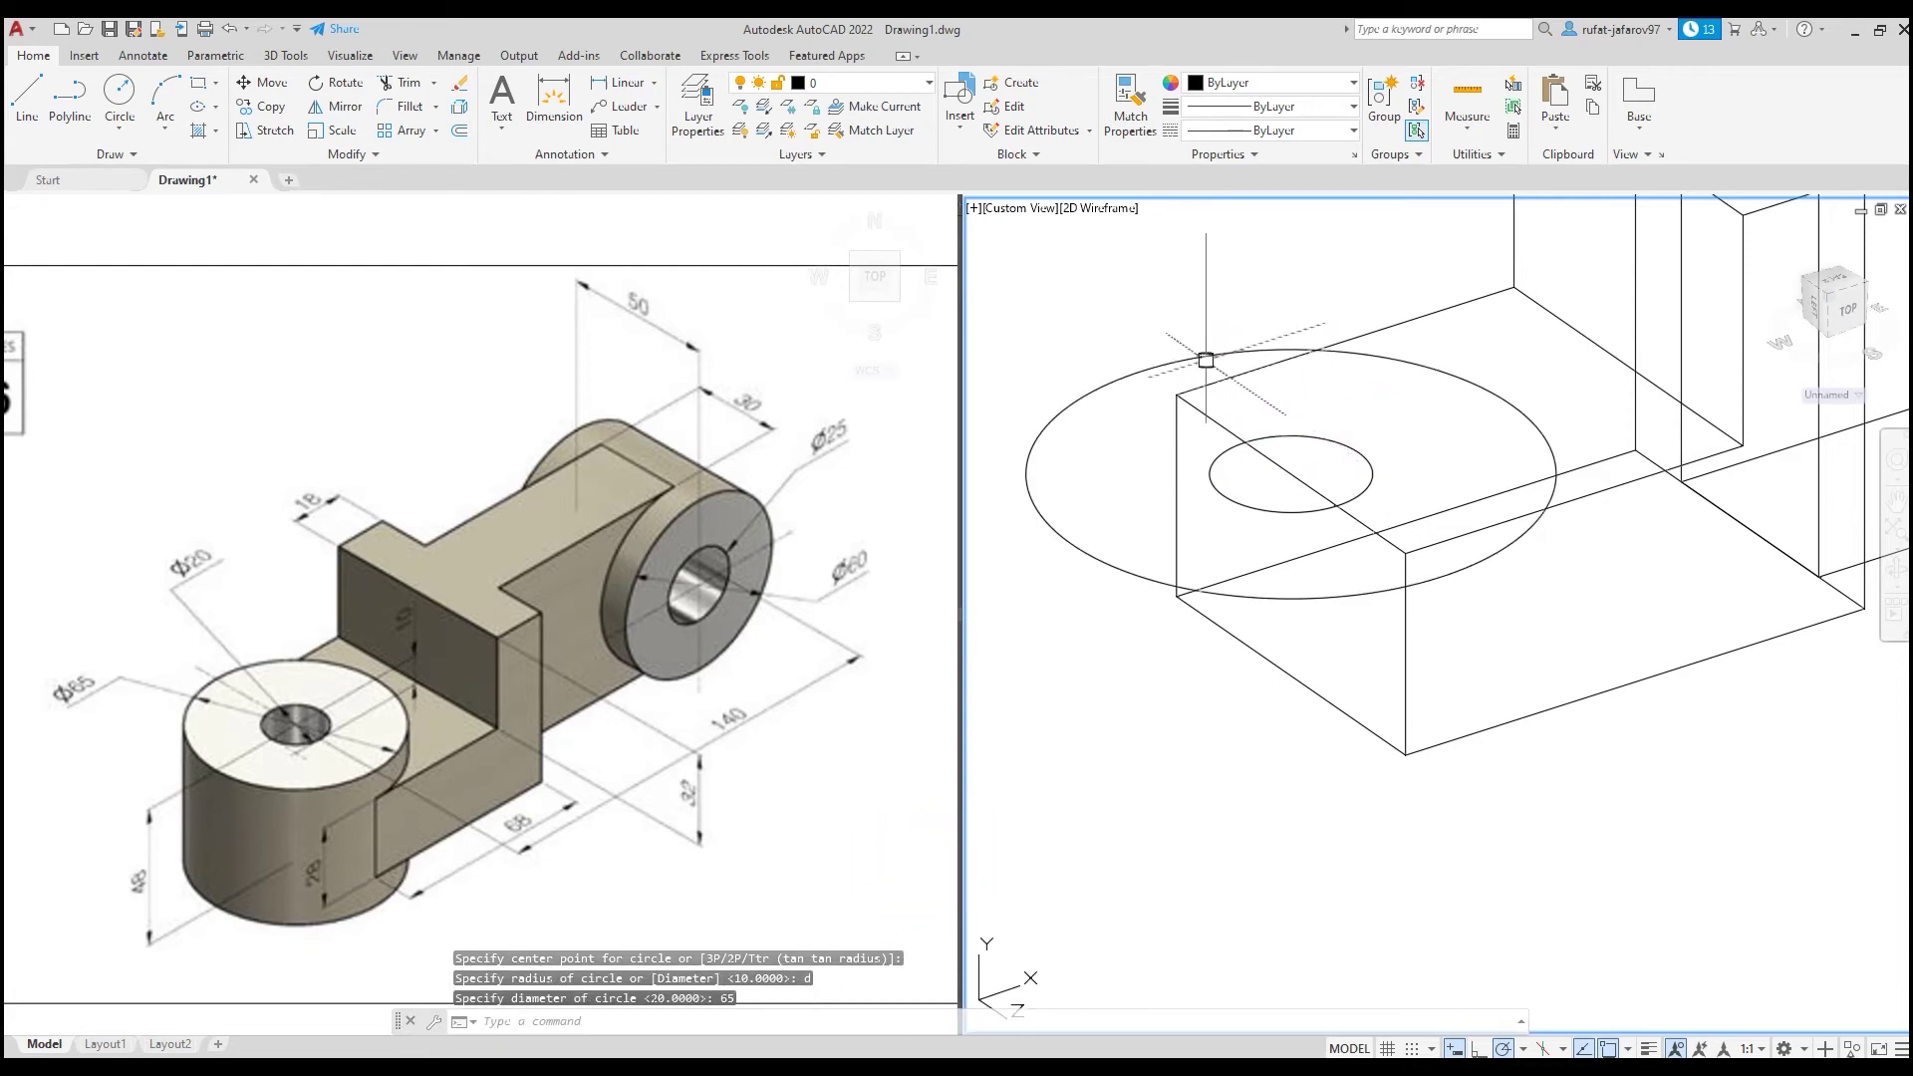
pyautogui.scroll(-2, 1206, 360)
pyautogui.click(1008, 265)
pyautogui.click(1473, 547)
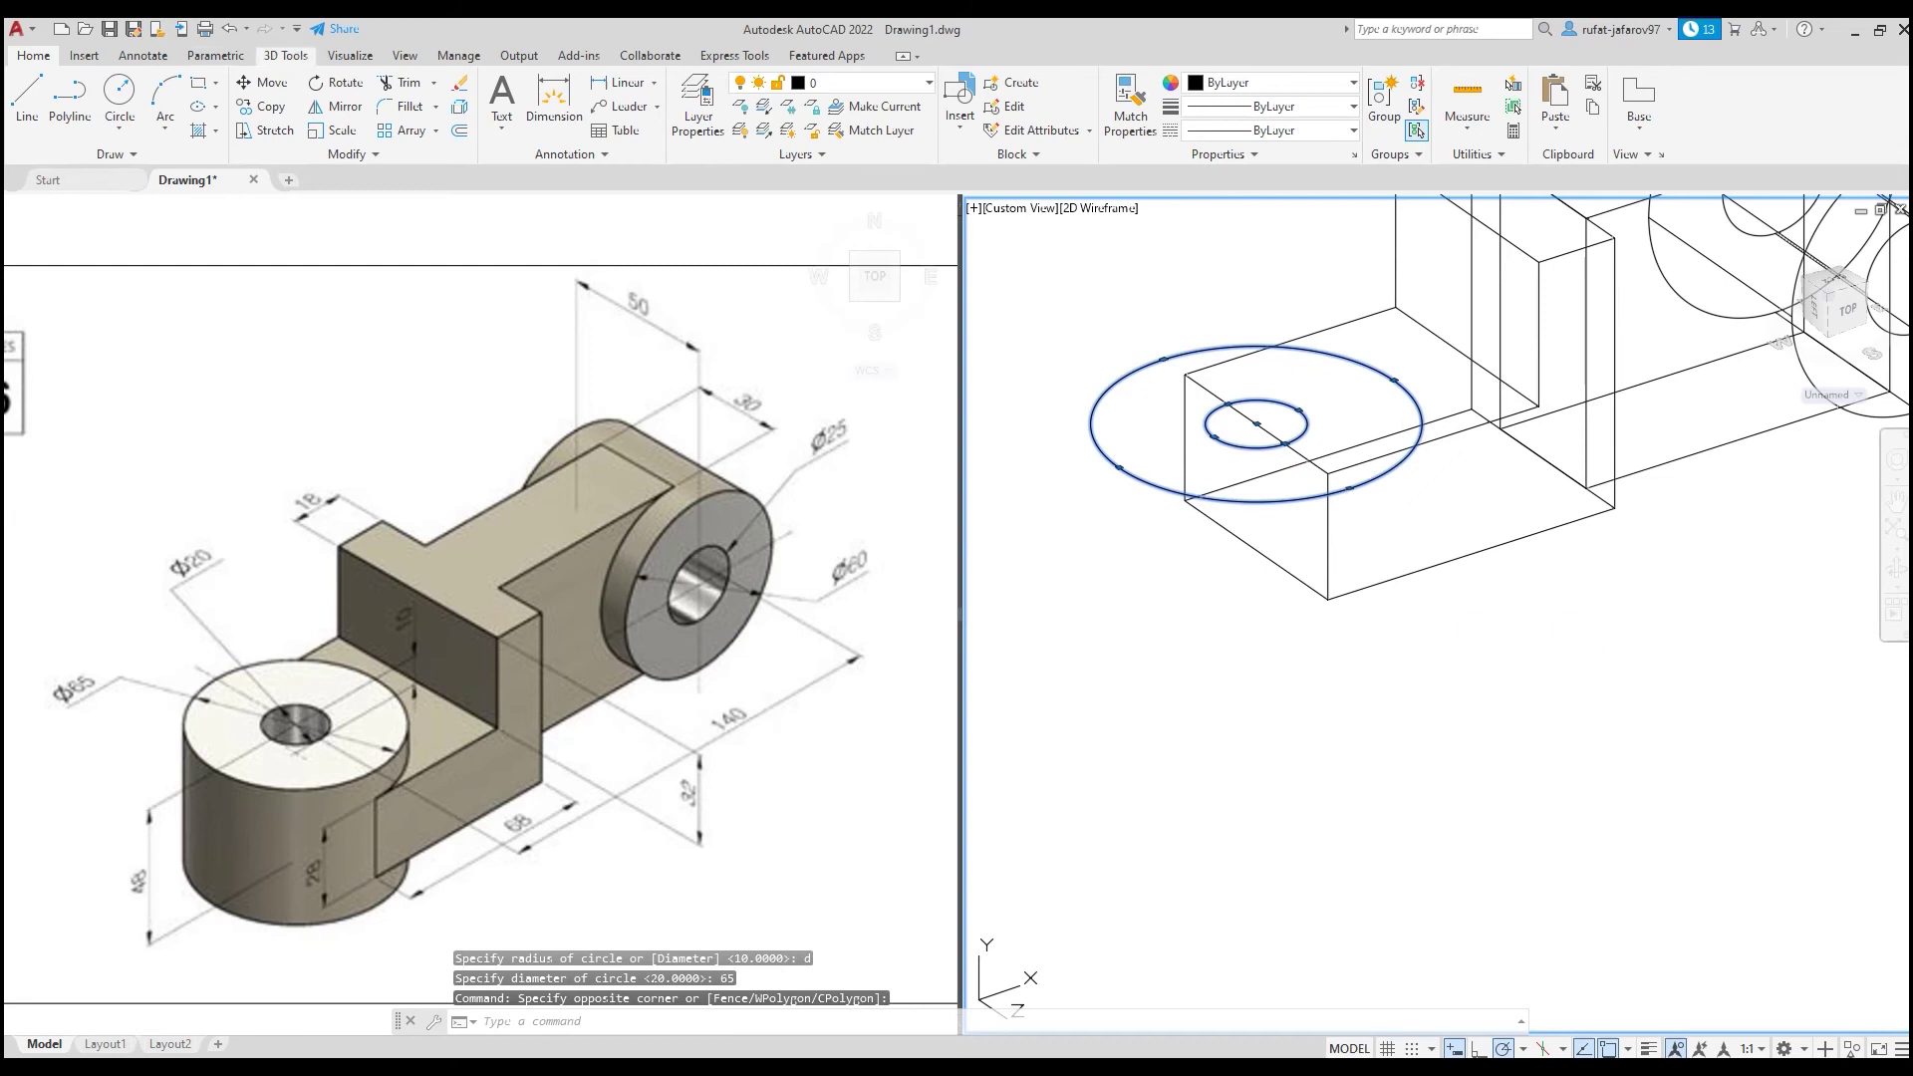
pyautogui.click(285, 54)
# - Extrude the 20 and 65 circles to a height of 48, then select both cylinders
pyautogui.click(131, 100)
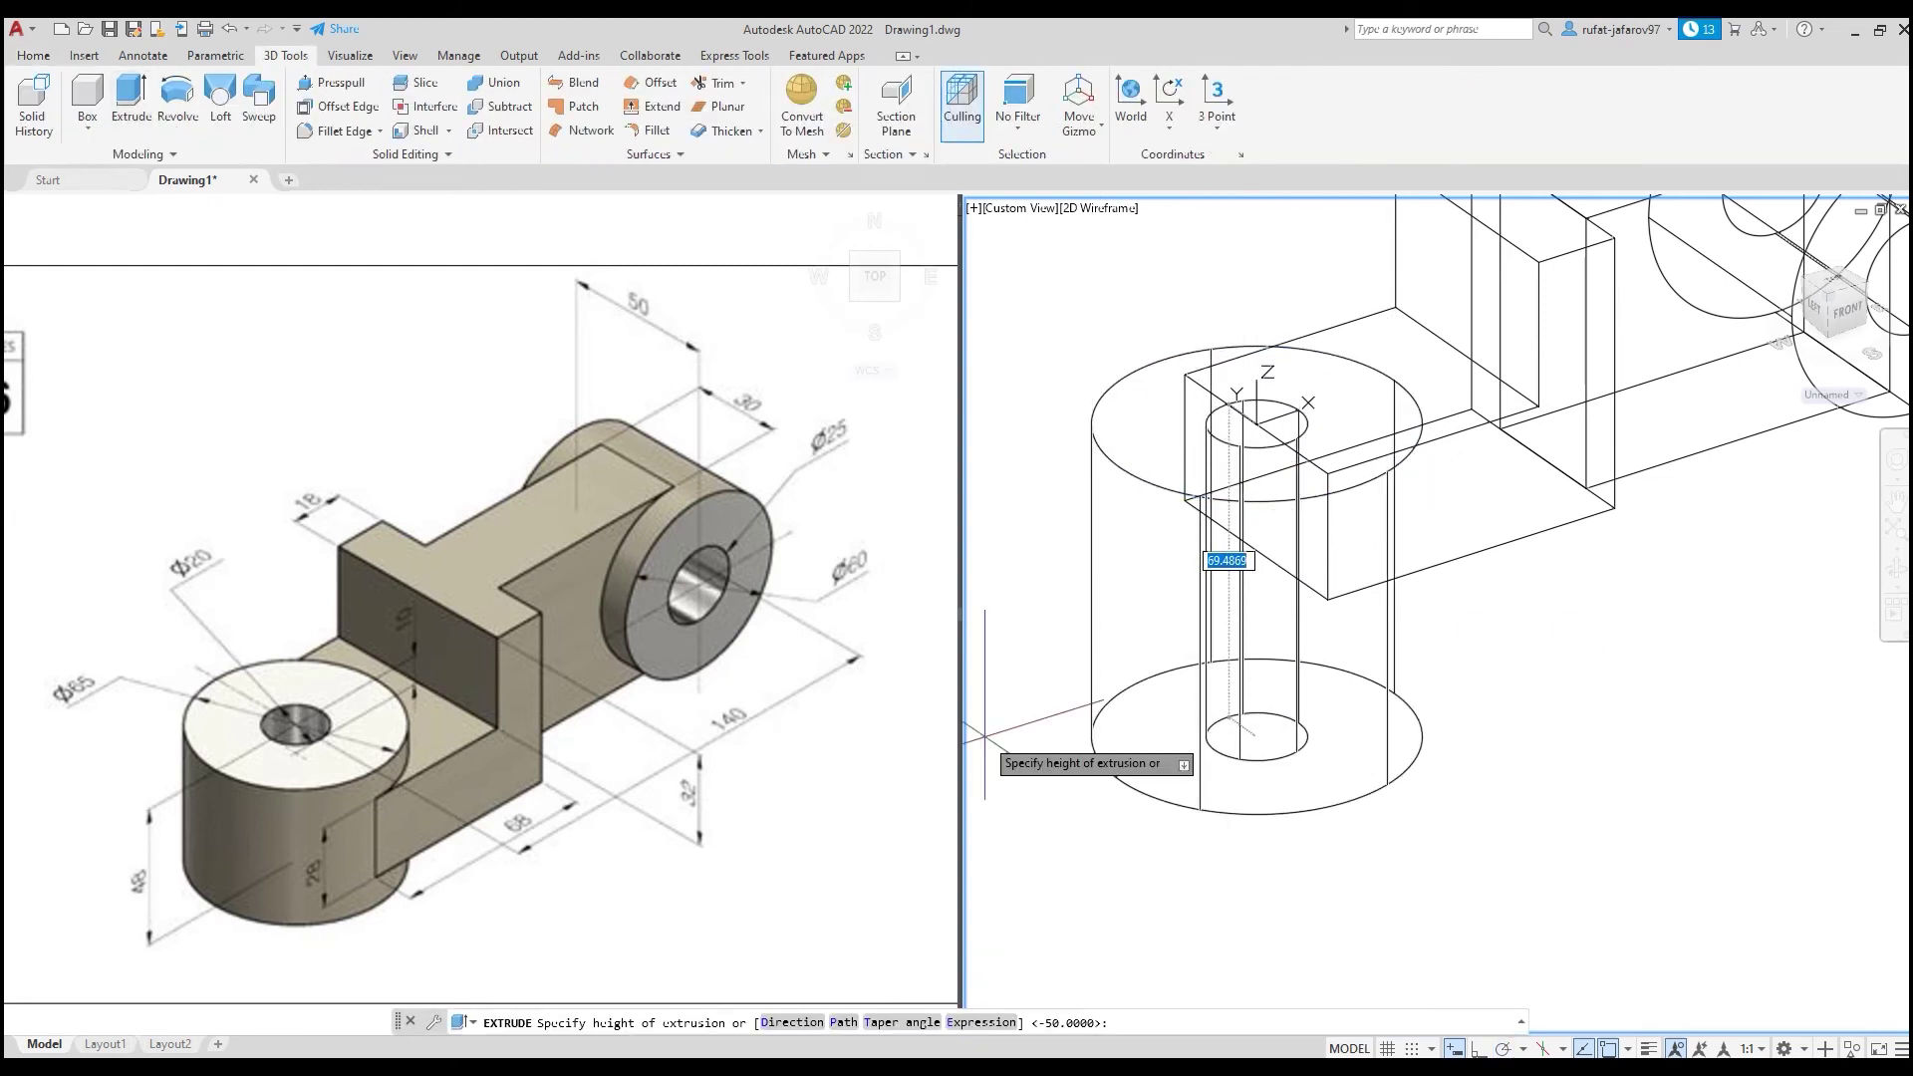
pyautogui.write('48')
pyautogui.press('Return')
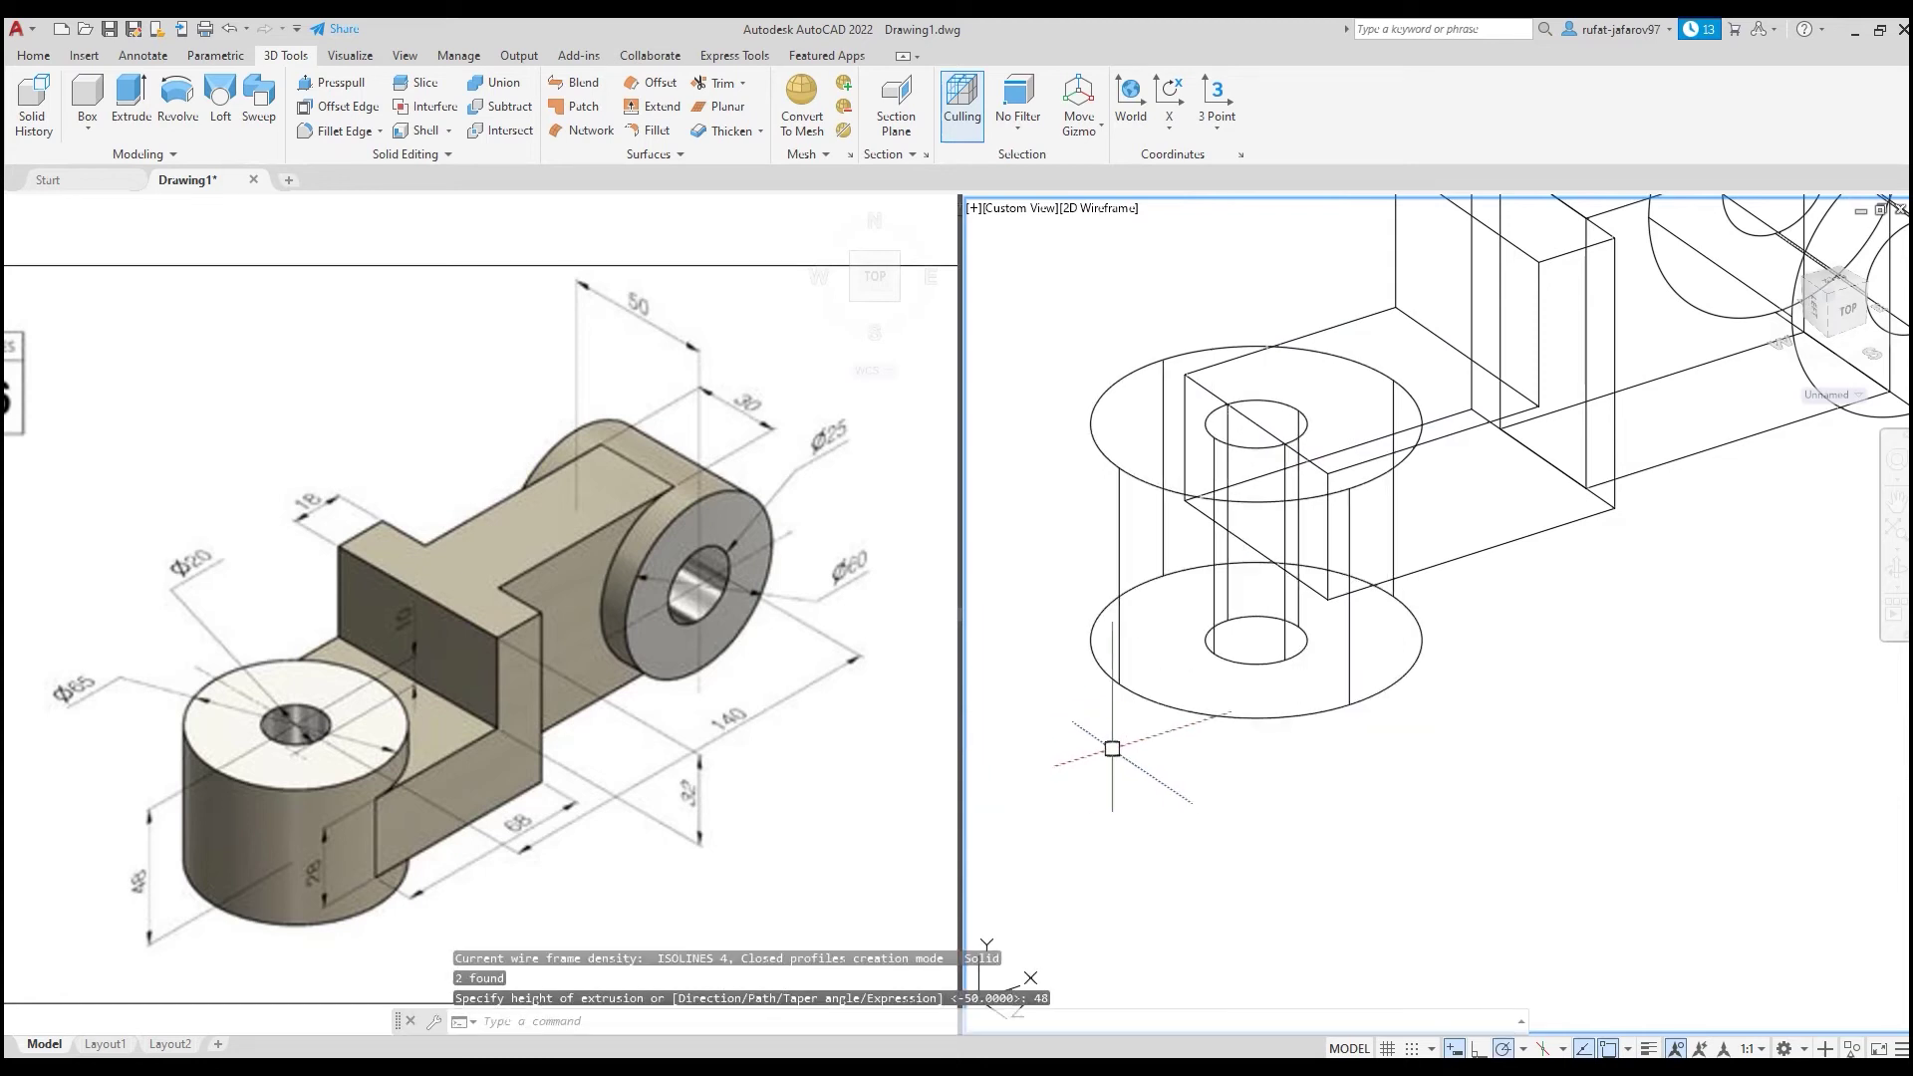
pyautogui.keyDown('shift'); pyautogui.moveTo(1259, 512); pyautogui.dragTo(1266, 538, button='middle'); pyautogui.keyUp('shift')
pyautogui.click(407, 673)
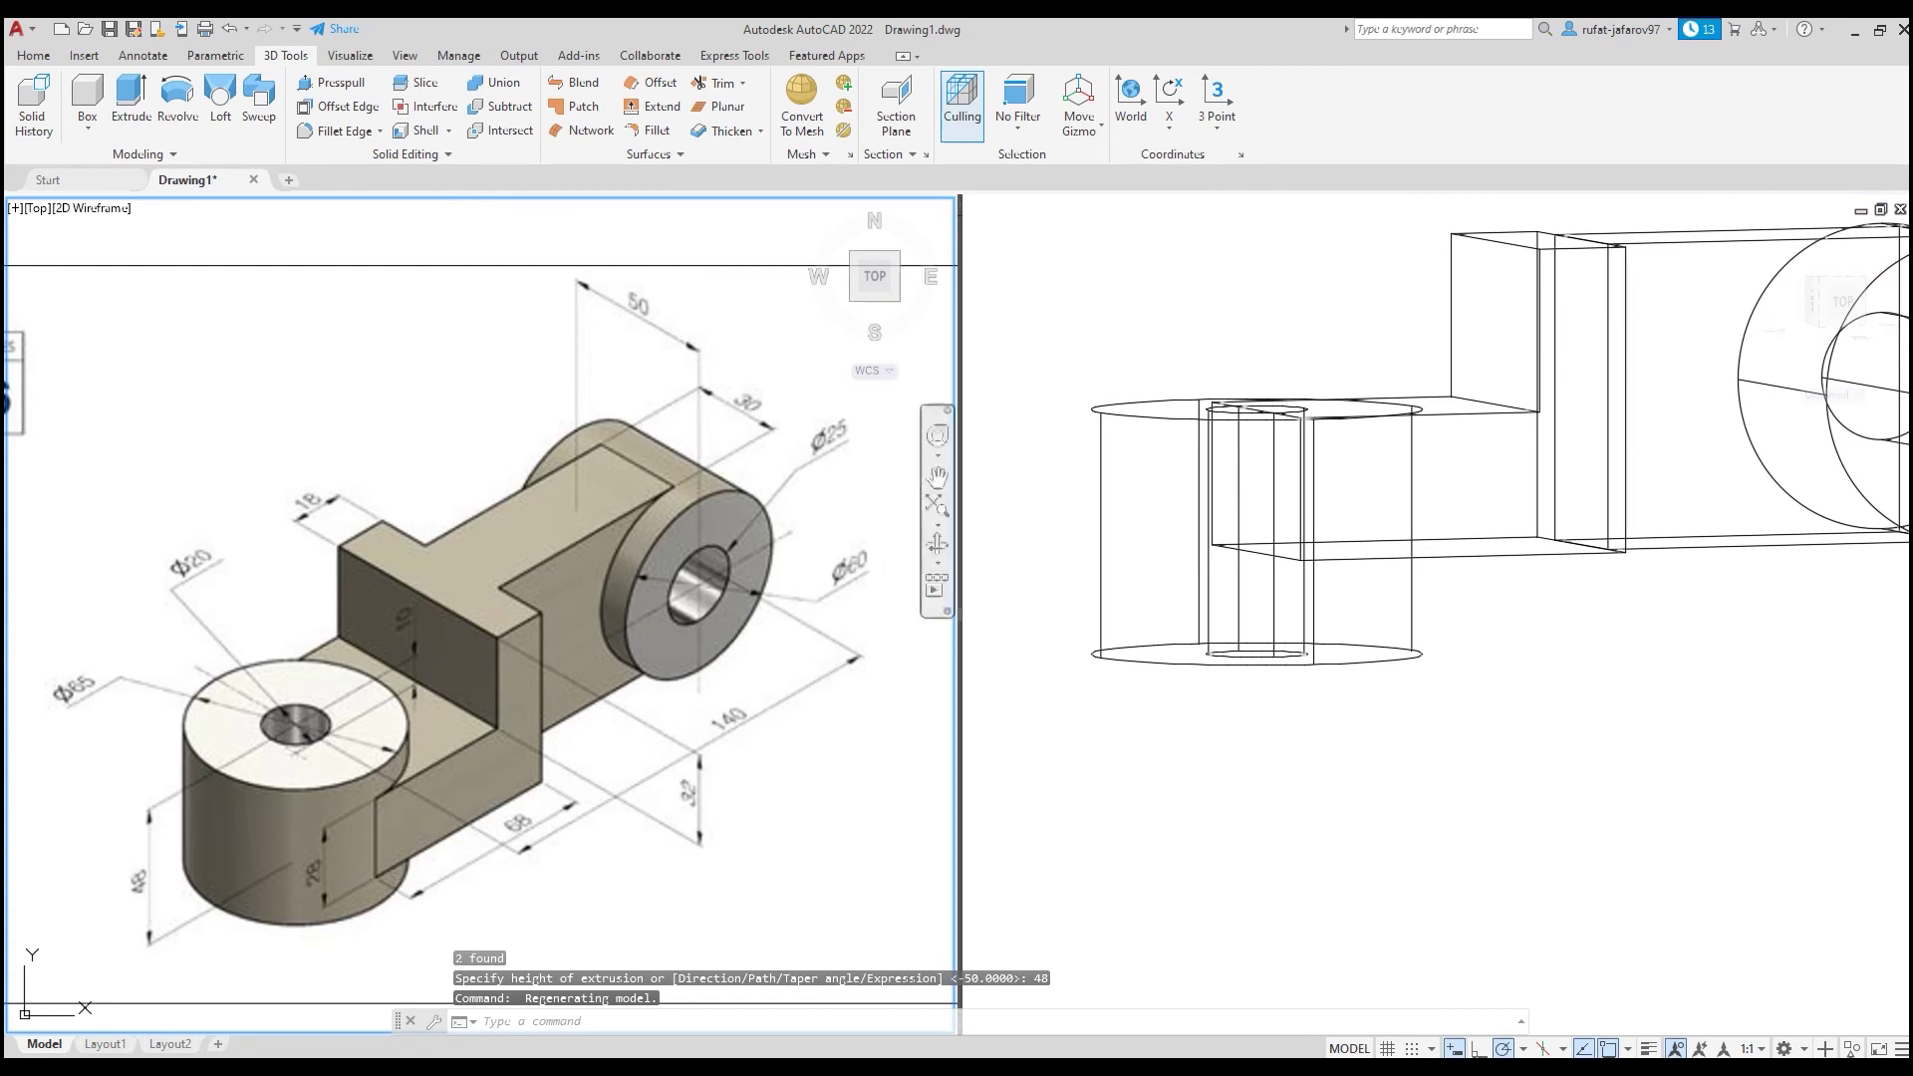
pyautogui.click(982, 294)
pyautogui.click(1489, 812)
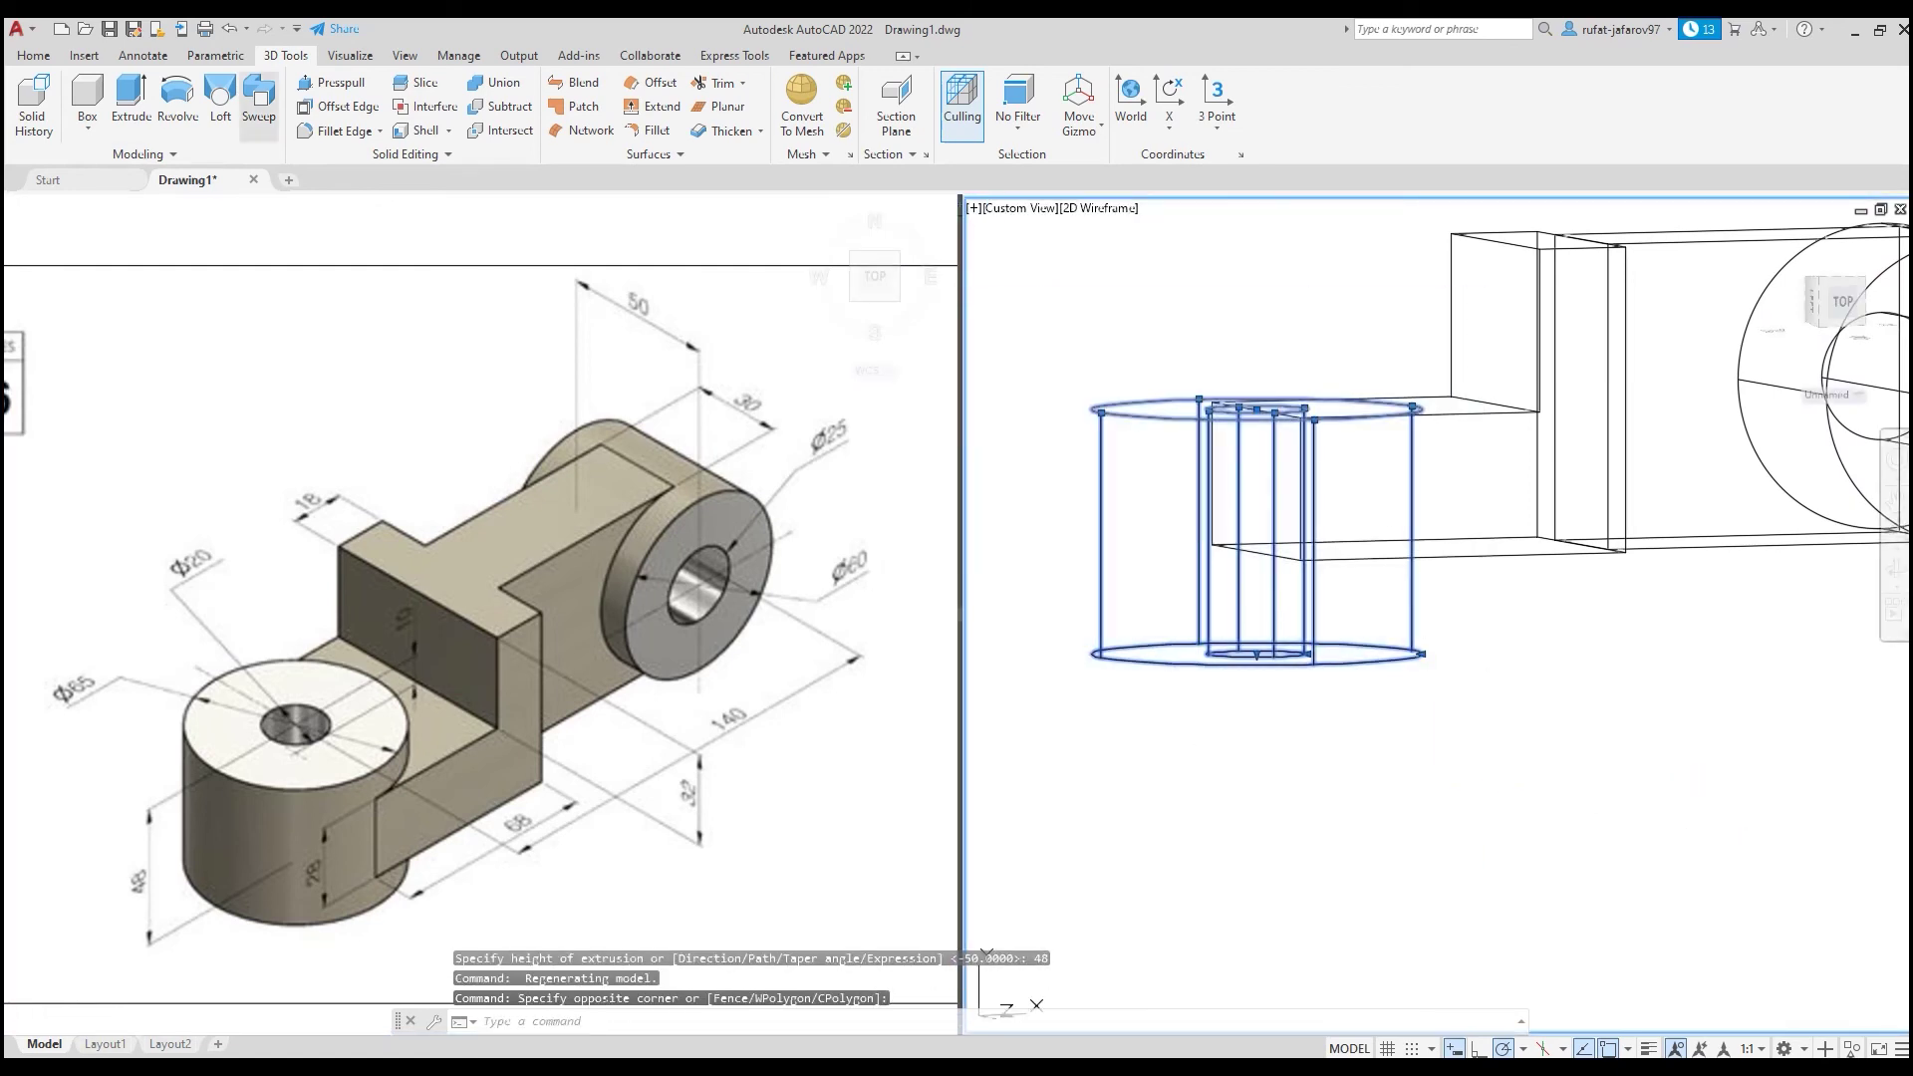
# - Move the two boss cylinders 10 units upward and orbit to check their position
pyautogui.click(33, 54)
pyautogui.click(264, 81)
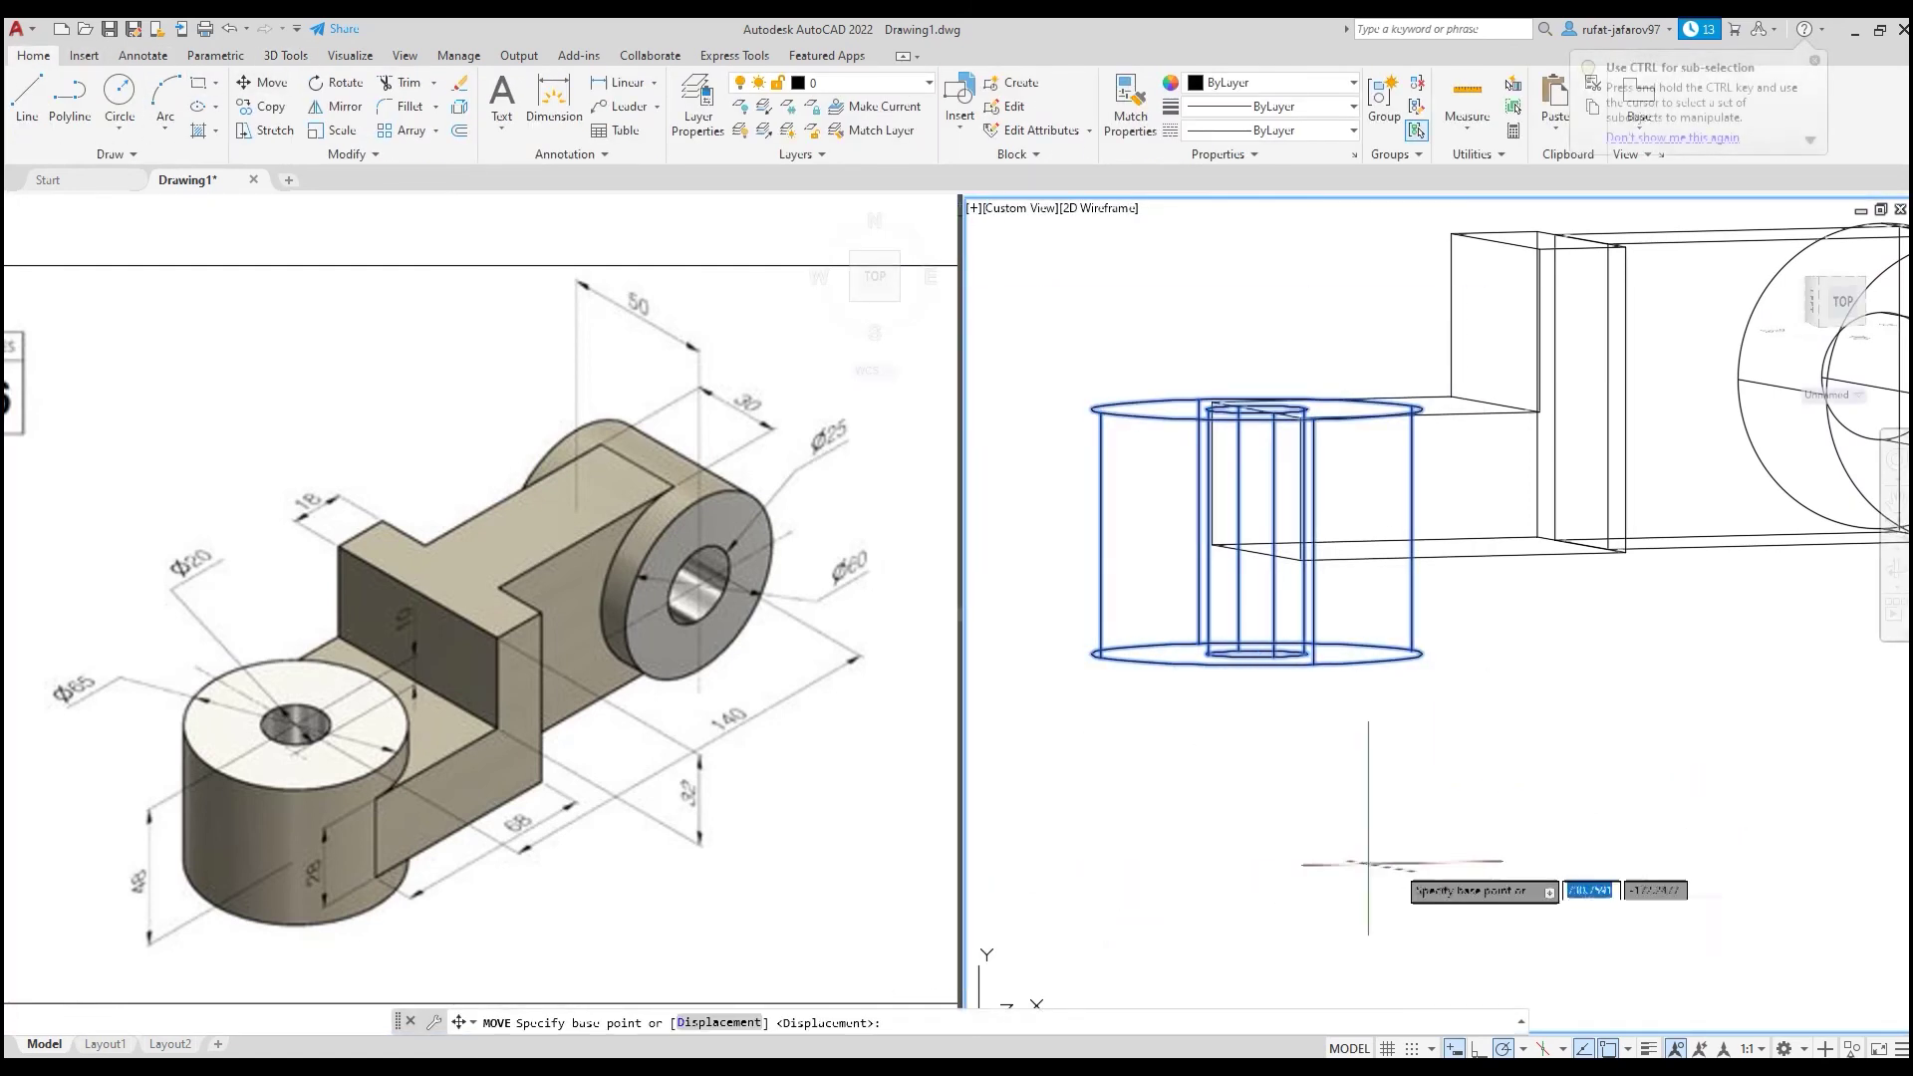
pyautogui.click(1605, 767)
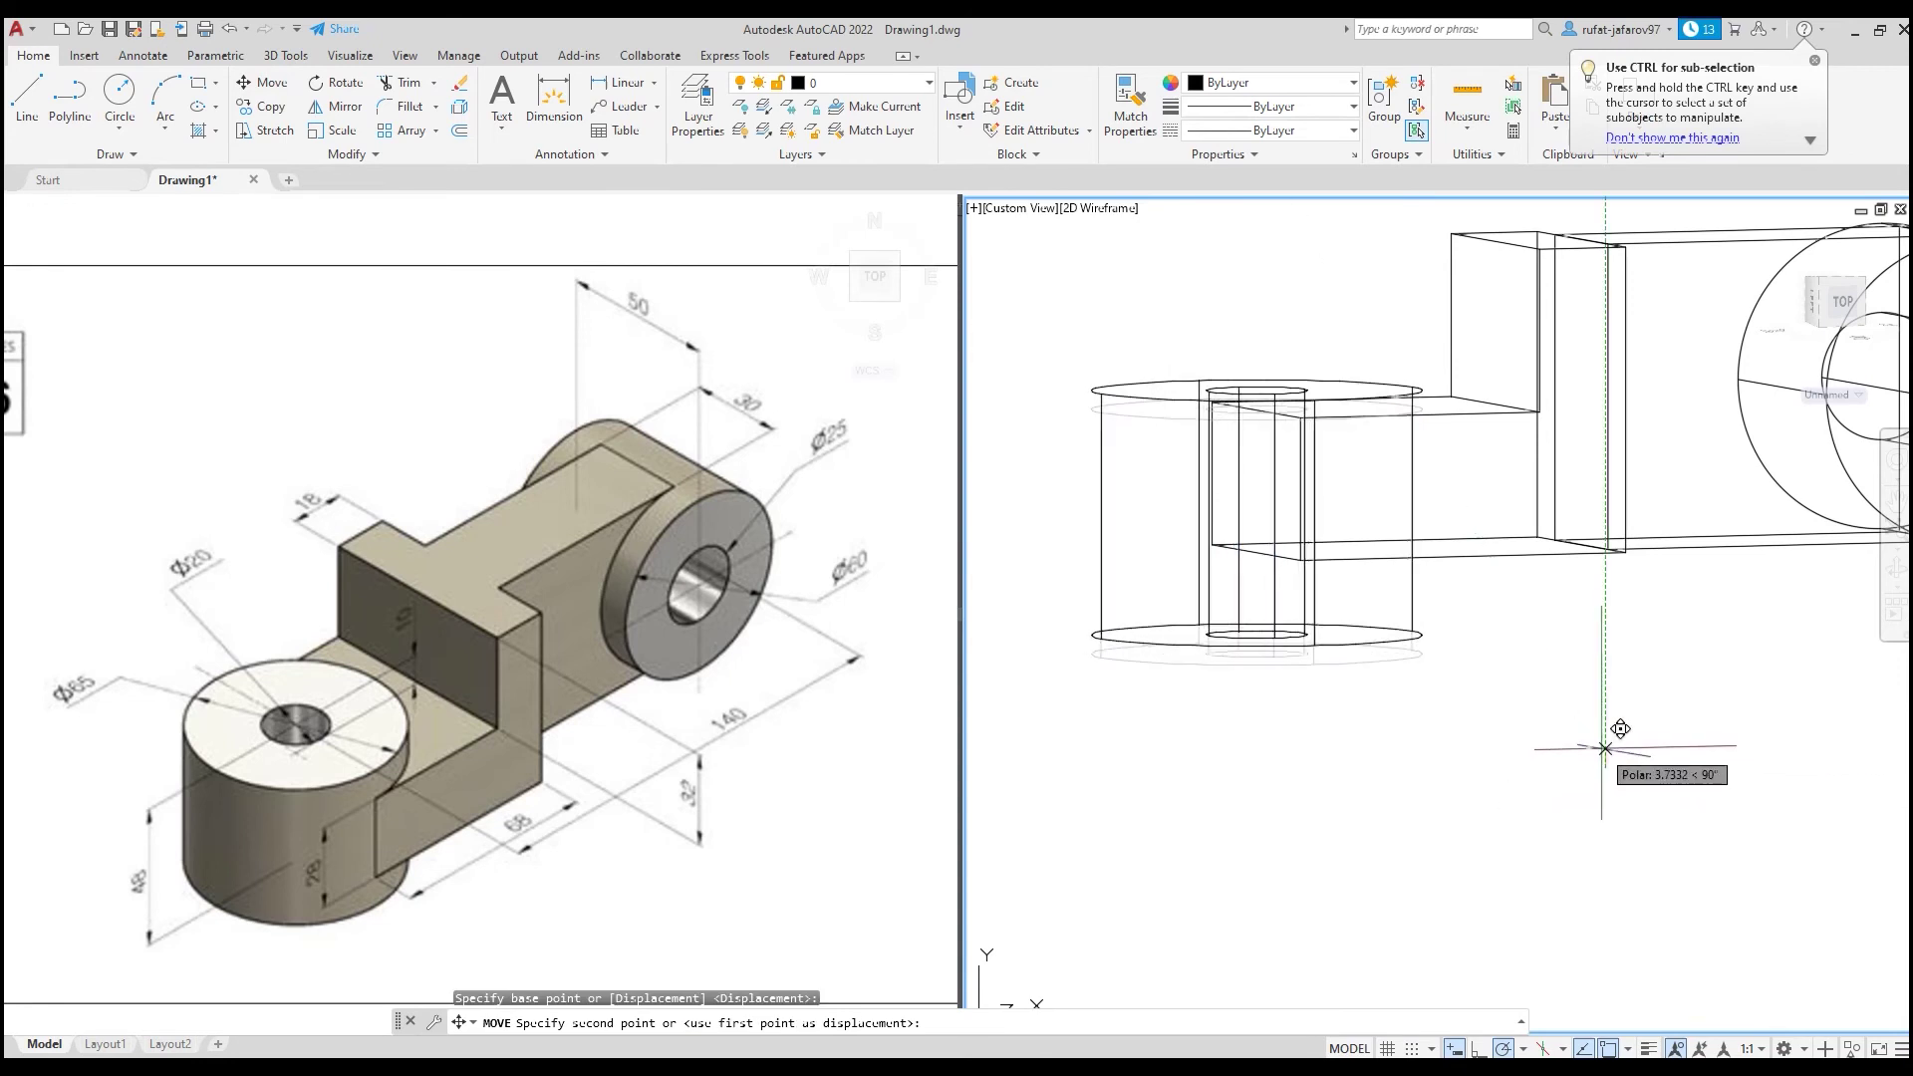
pyautogui.write('10')
pyautogui.press('Return')
pyautogui.keyDown('shift'); pyautogui.moveTo(1605, 734); pyautogui.dragTo(1494, 637, button='middle'); pyautogui.keyUp('shift')
pyautogui.keyDown('shift'); pyautogui.moveTo(1310, 452); pyautogui.dragTo(1545, 704, button='middle'); pyautogui.keyUp('shift')
pyautogui.scroll(-5, 1545, 704)
pyautogui.scroll(1, 1567, 641)
pyautogui.scroll(3, 1567, 640)
pyautogui.moveTo(1567, 641); pyautogui.dragTo(1451, 691, button='middle')
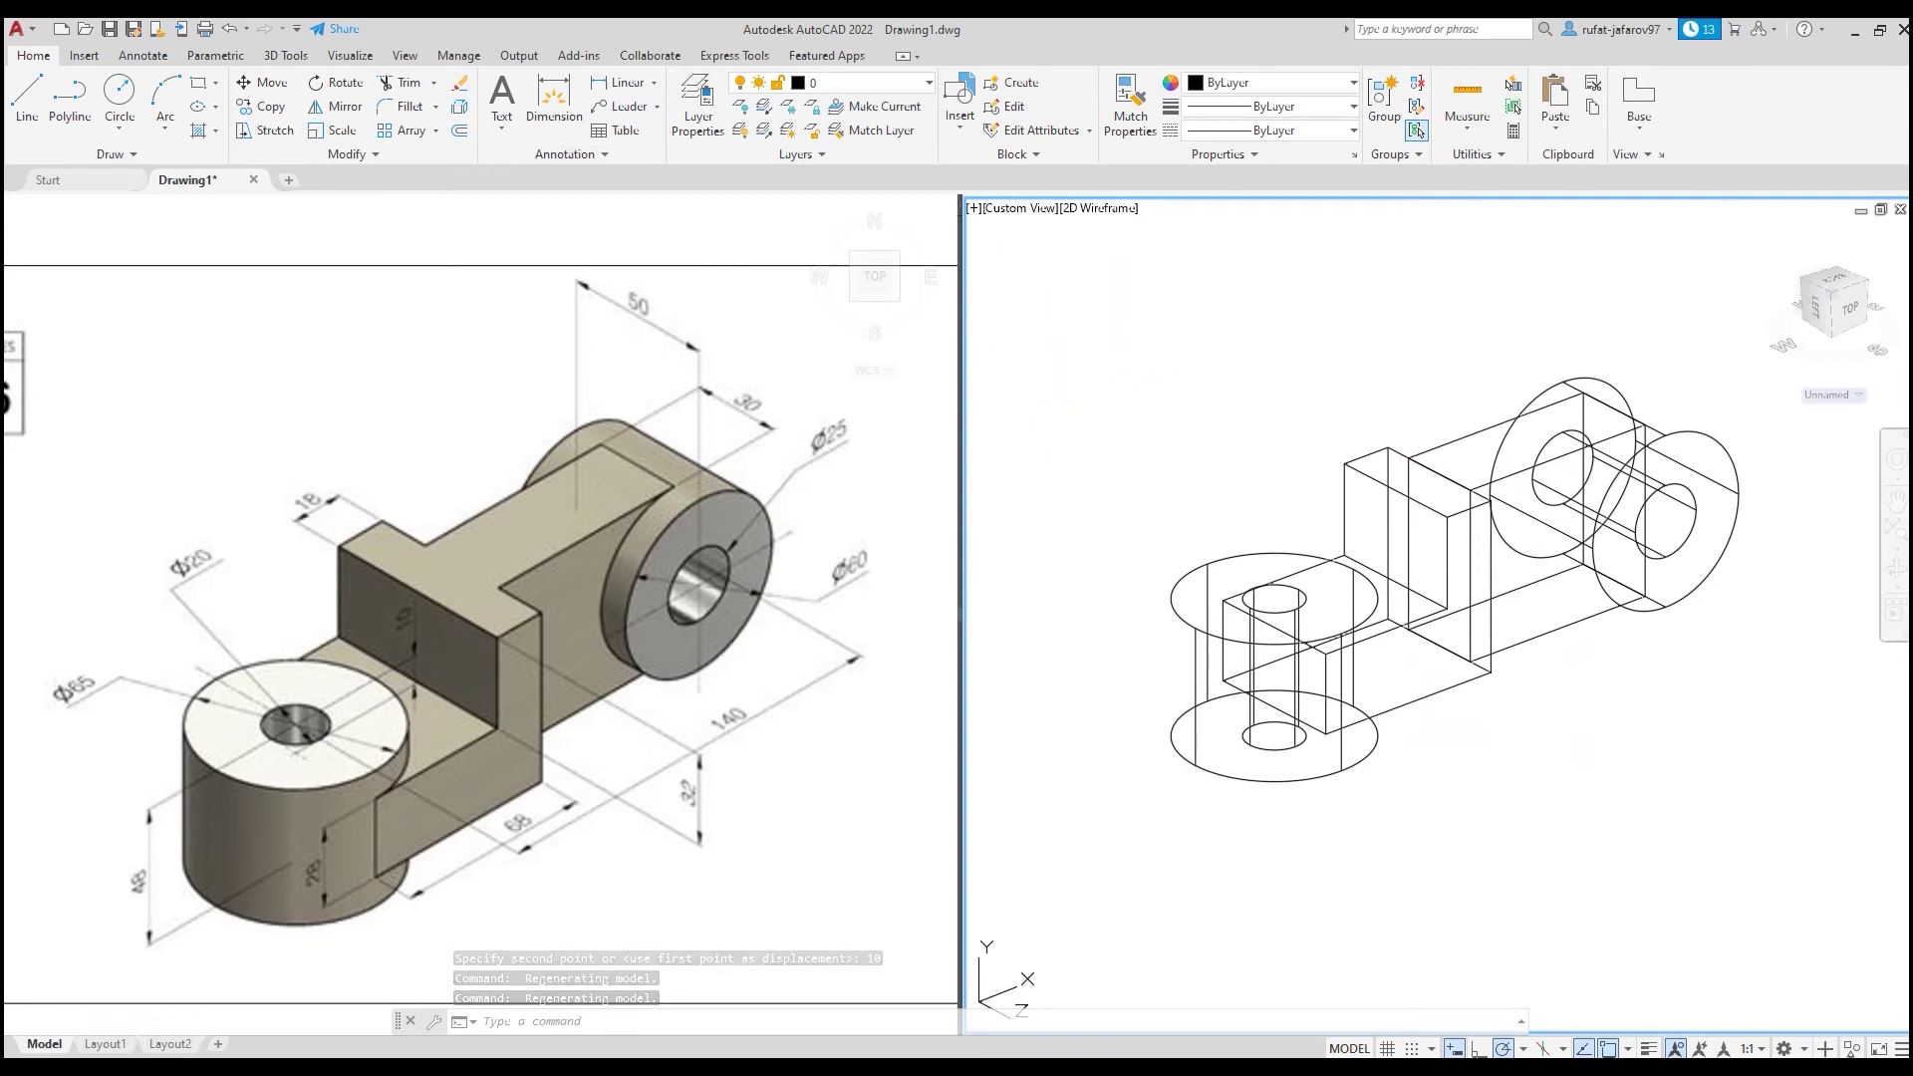
# - Switch the viewport visual style from wireframe to Shades of Gray
pyautogui.click(1100, 209)
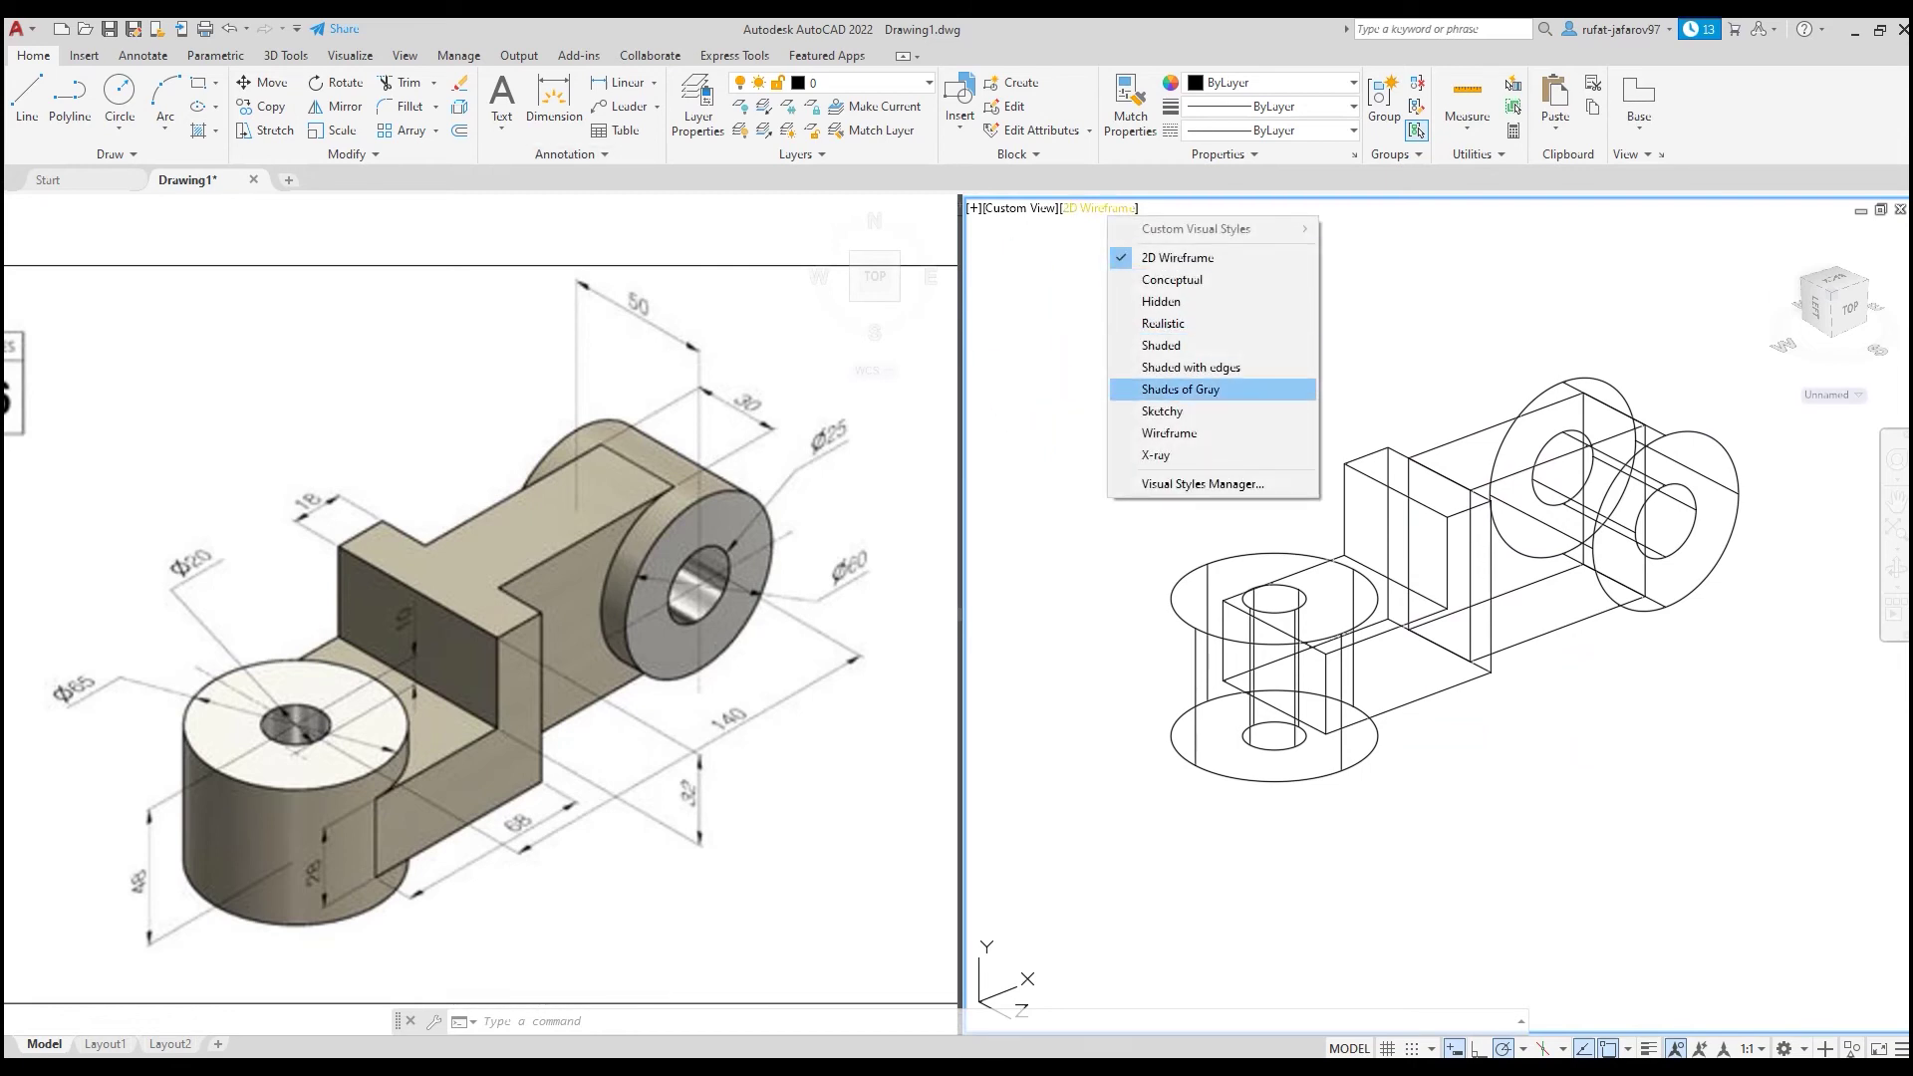
pyautogui.click(1186, 389)
pyautogui.keyDown('shift'); pyautogui.moveTo(1564, 429); pyautogui.dragTo(1554, 439, button='middle'); pyautogui.keyUp('shift')
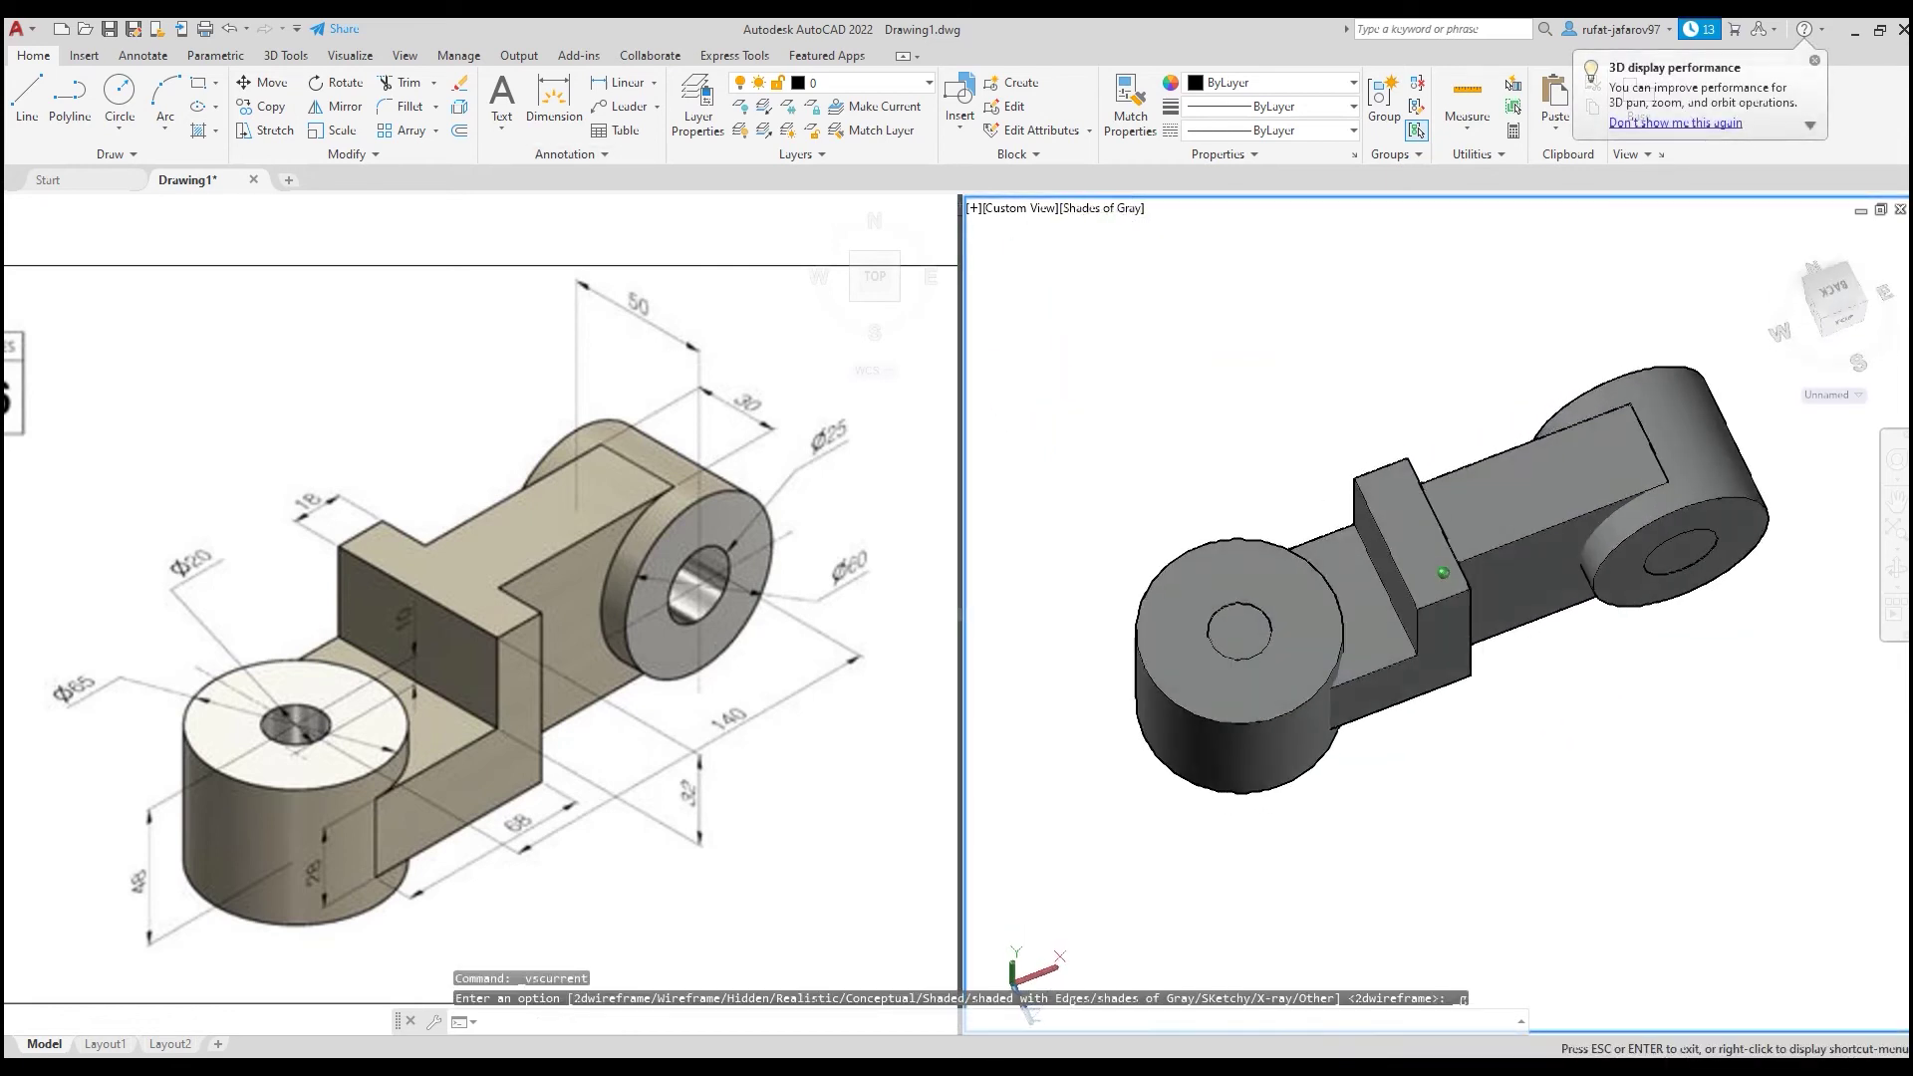
pyautogui.scroll(2, 1481, 532)
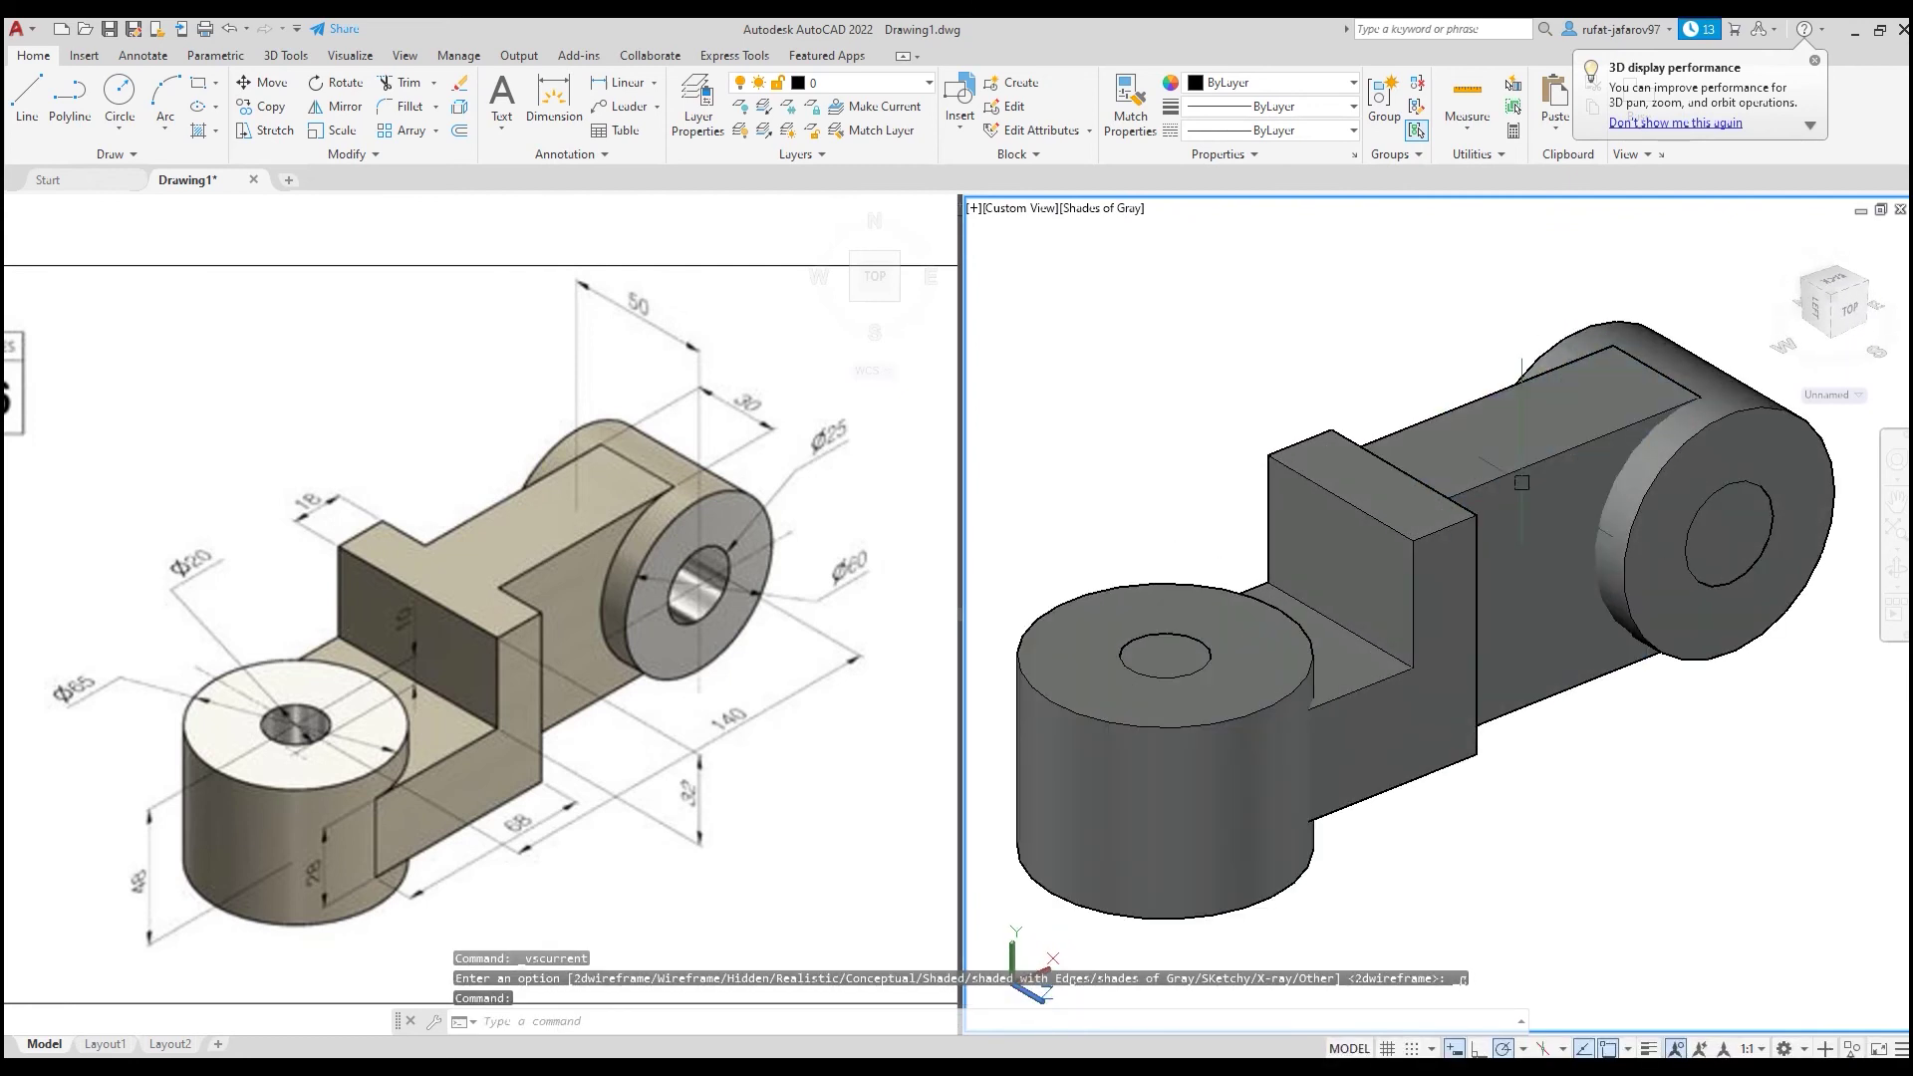
pyautogui.click(350, 55)
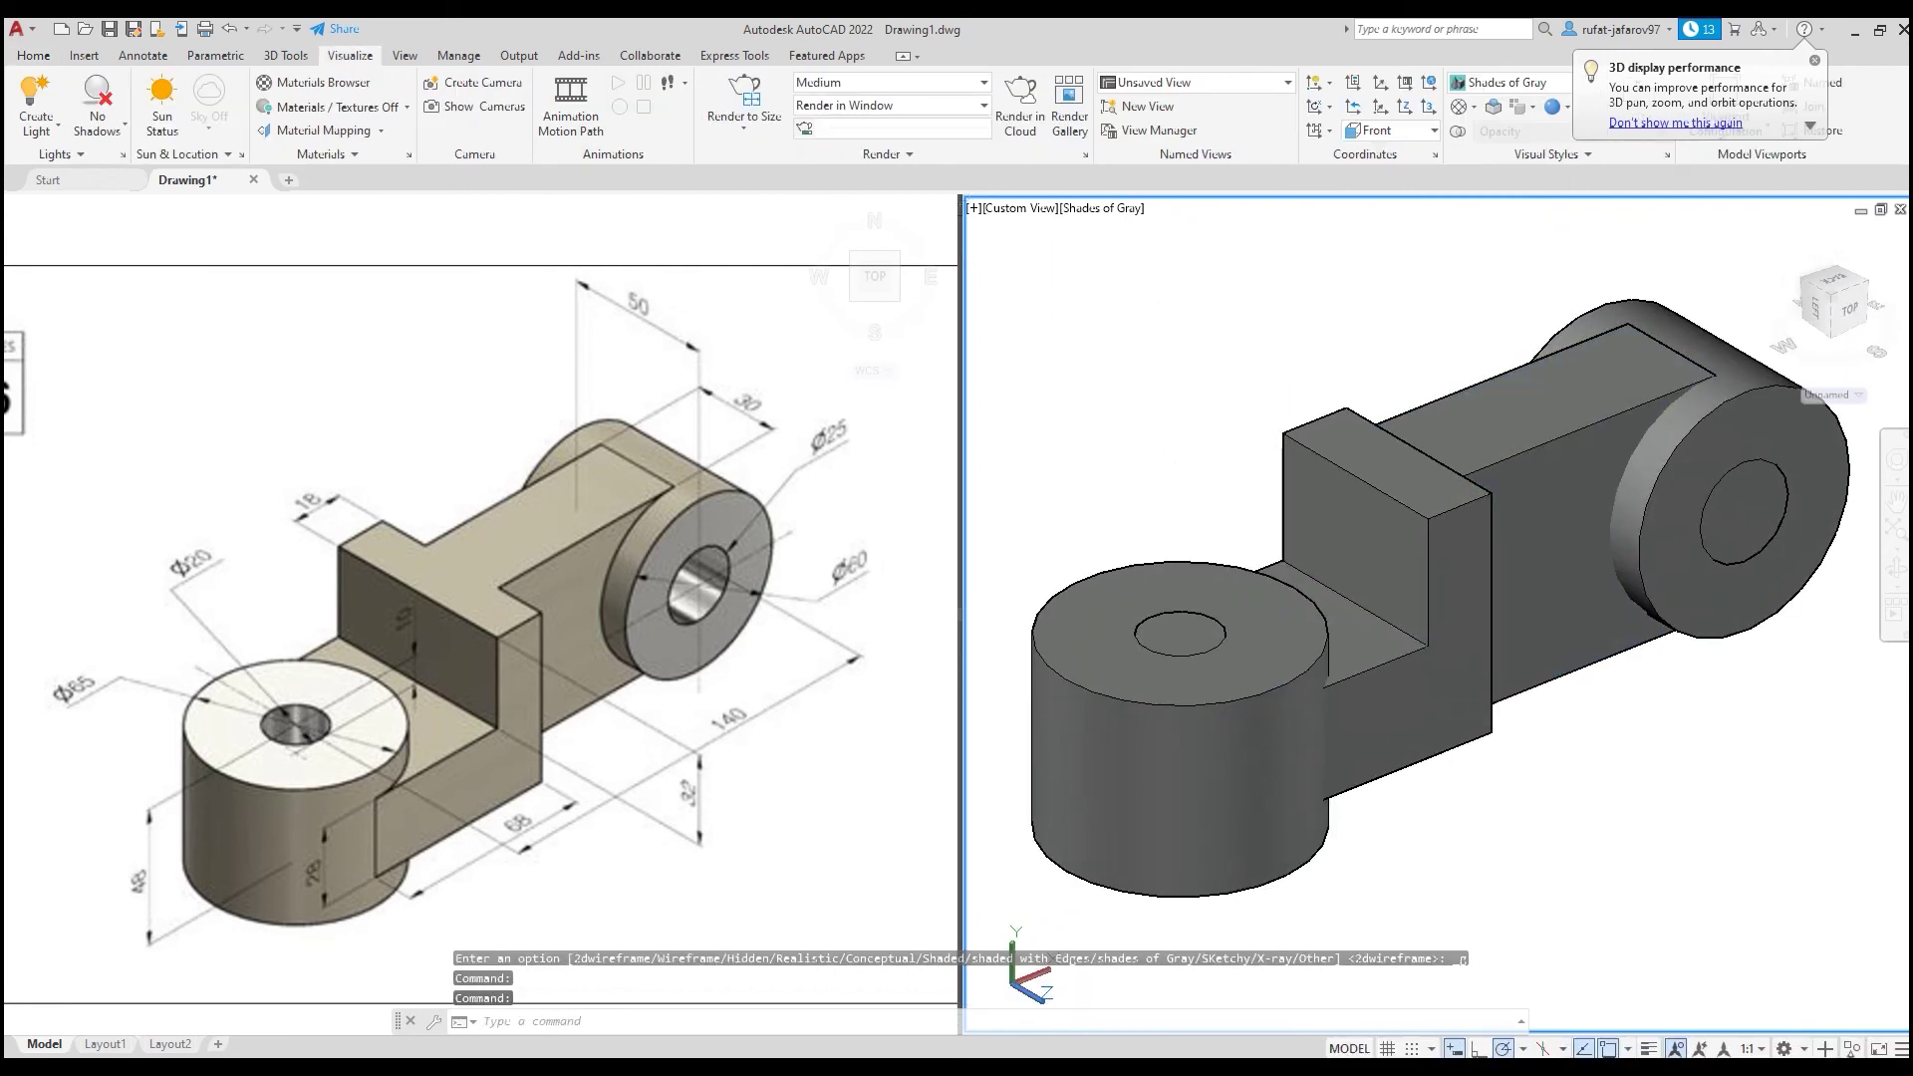
pyautogui.click(285, 55)
# - Subtract the inner hole cylinder from the left outer cylinder to bore it through
pyautogui.click(502, 107)
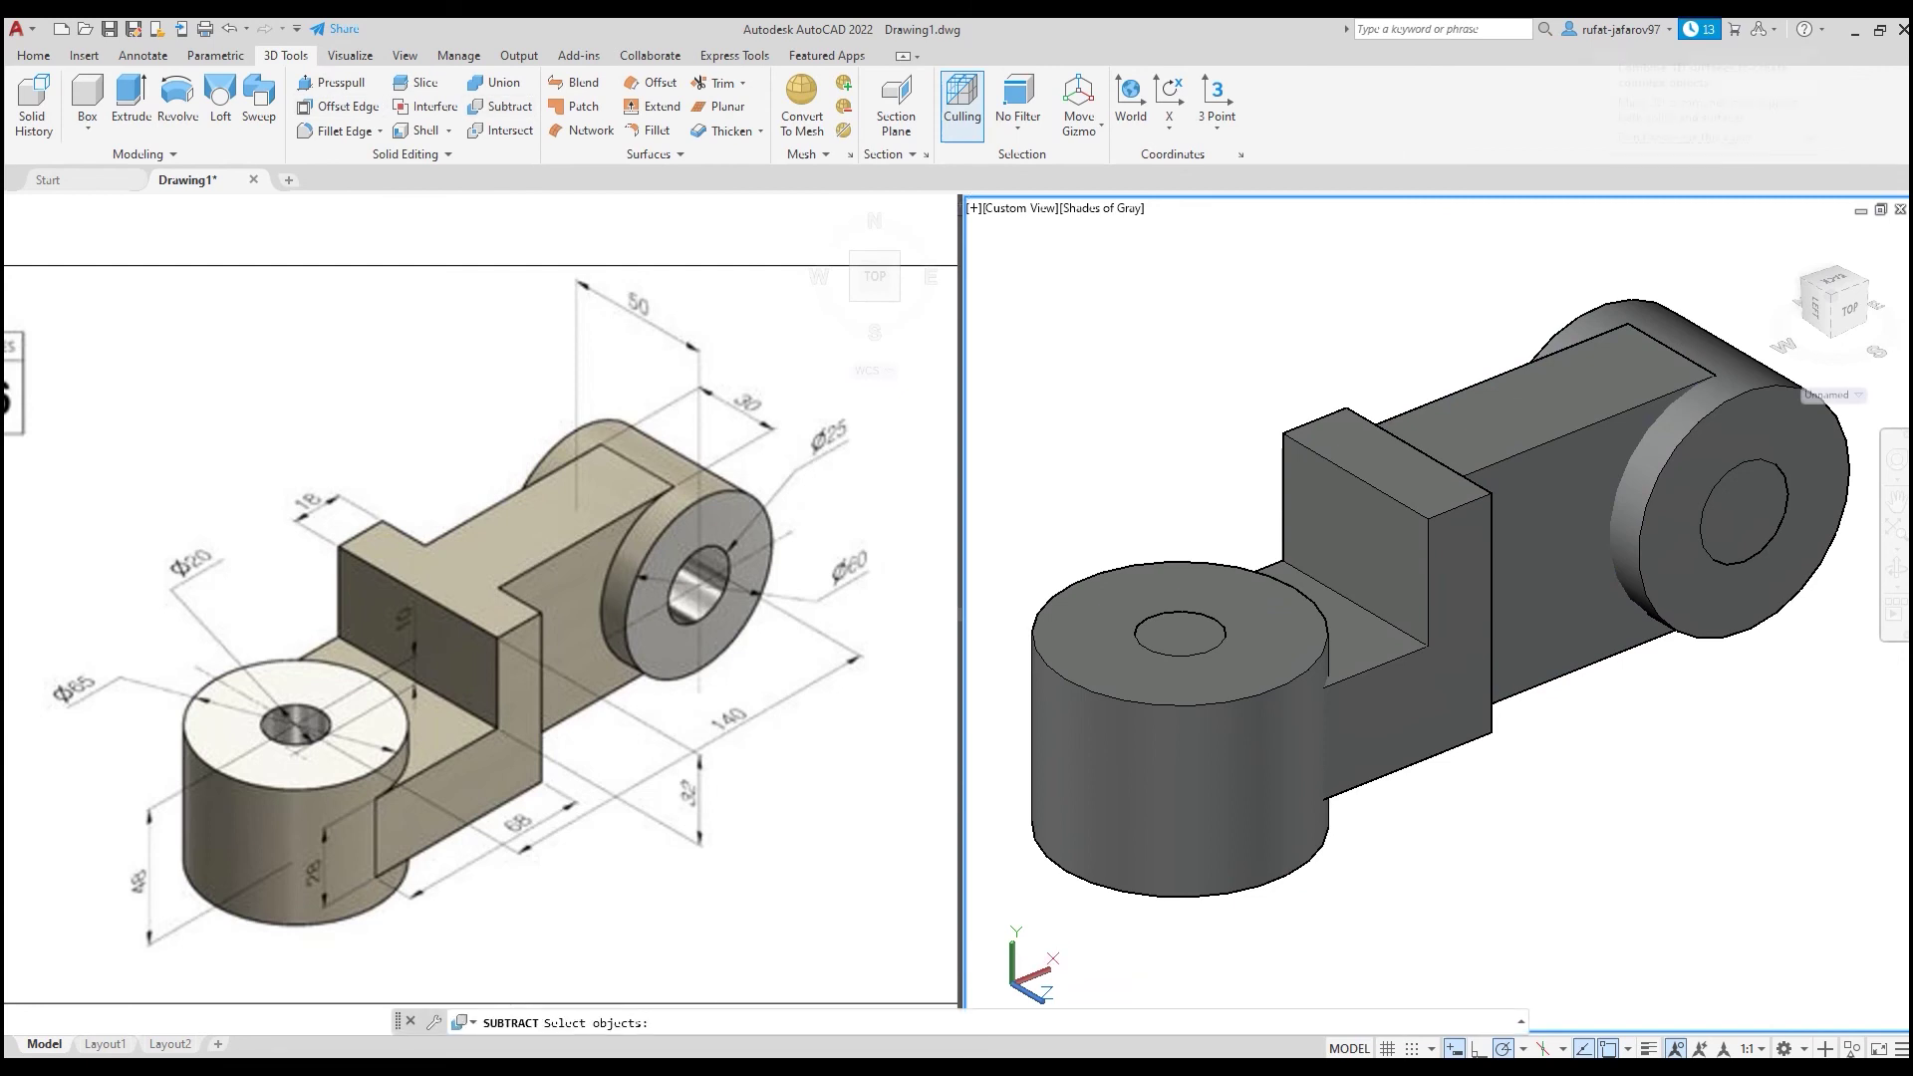
pyautogui.click(1265, 773)
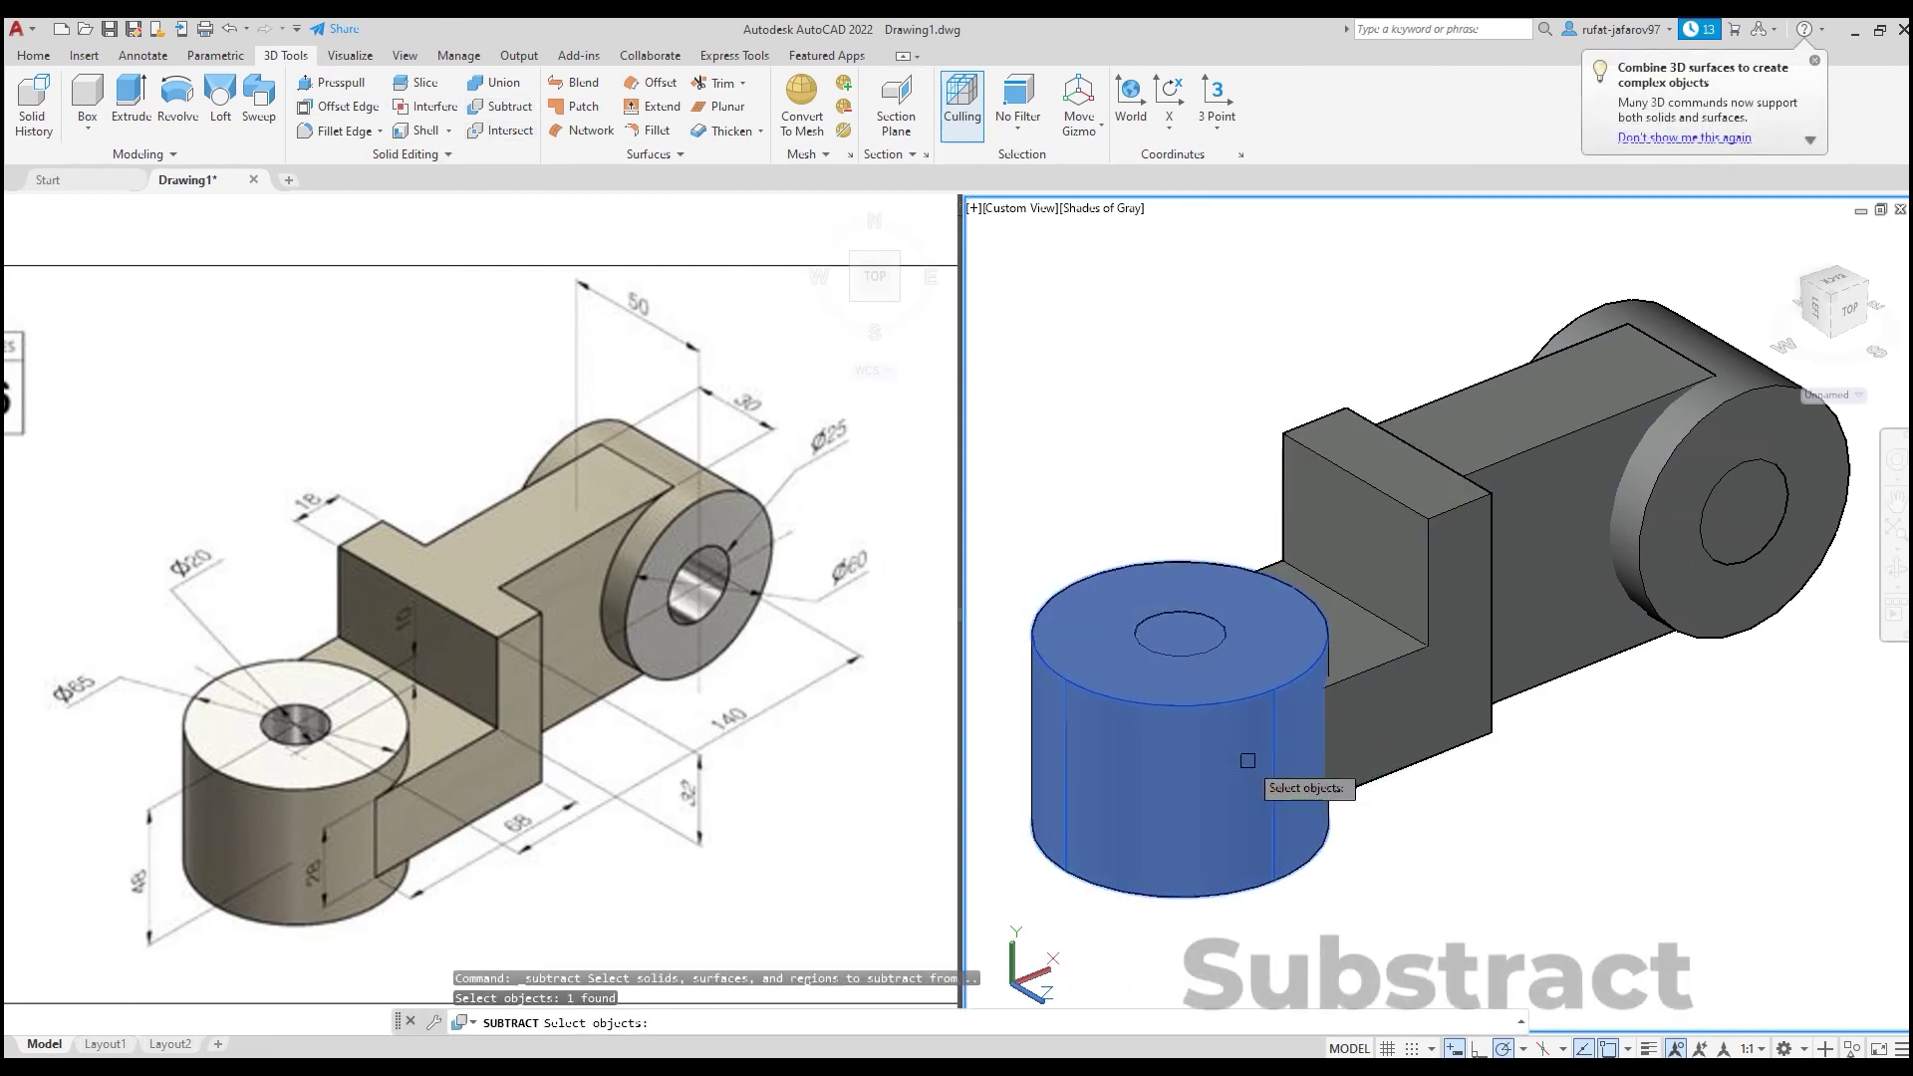
pyautogui.click(1375, 717)
pyautogui.press('Return')
pyautogui.click(1093, 491)
pyautogui.click(1289, 827)
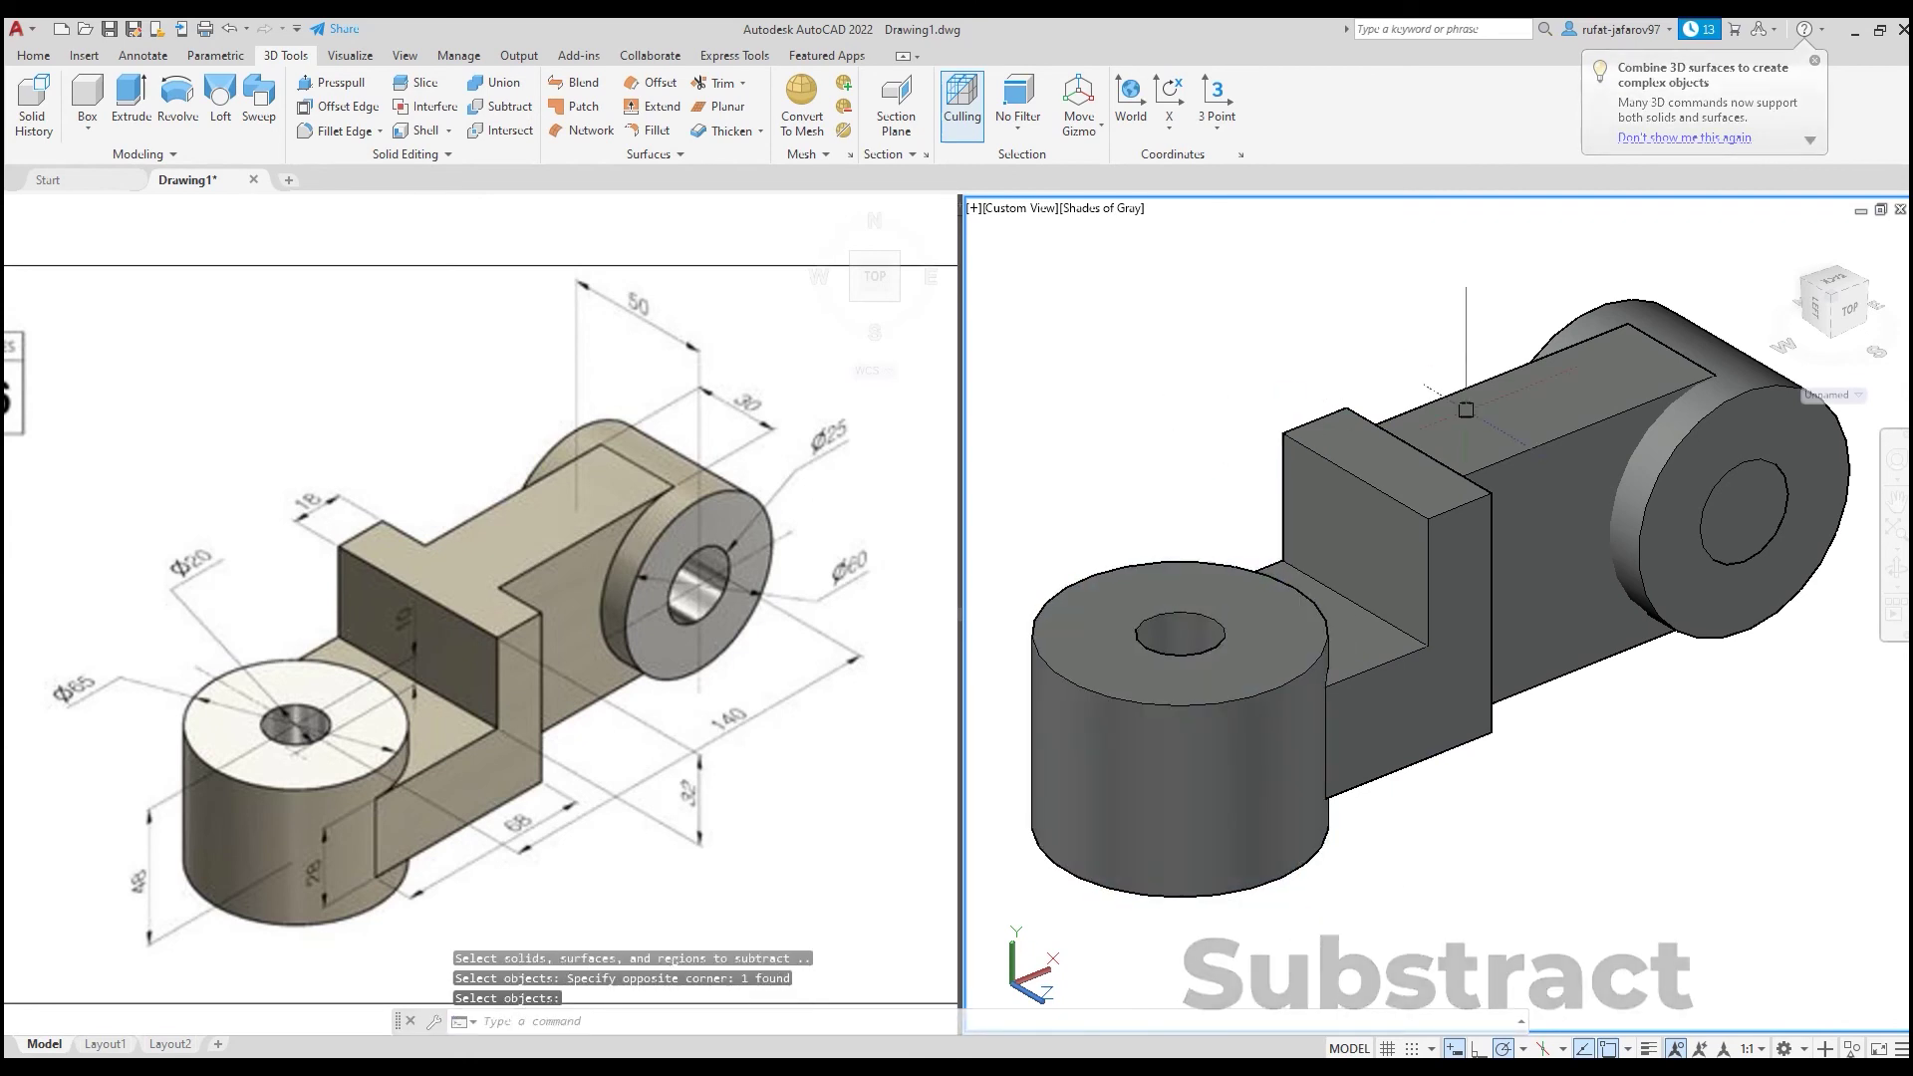
pyautogui.keyDown('shift'); pyautogui.moveTo(1233, 426); pyautogui.dragTo(1395, 468, button='middle'); pyautogui.keyUp('shift')
pyautogui.keyDown('shift'); pyautogui.moveTo(1533, 529); pyautogui.dragTo(1178, 209, button='middle'); pyautogui.keyUp('shift')
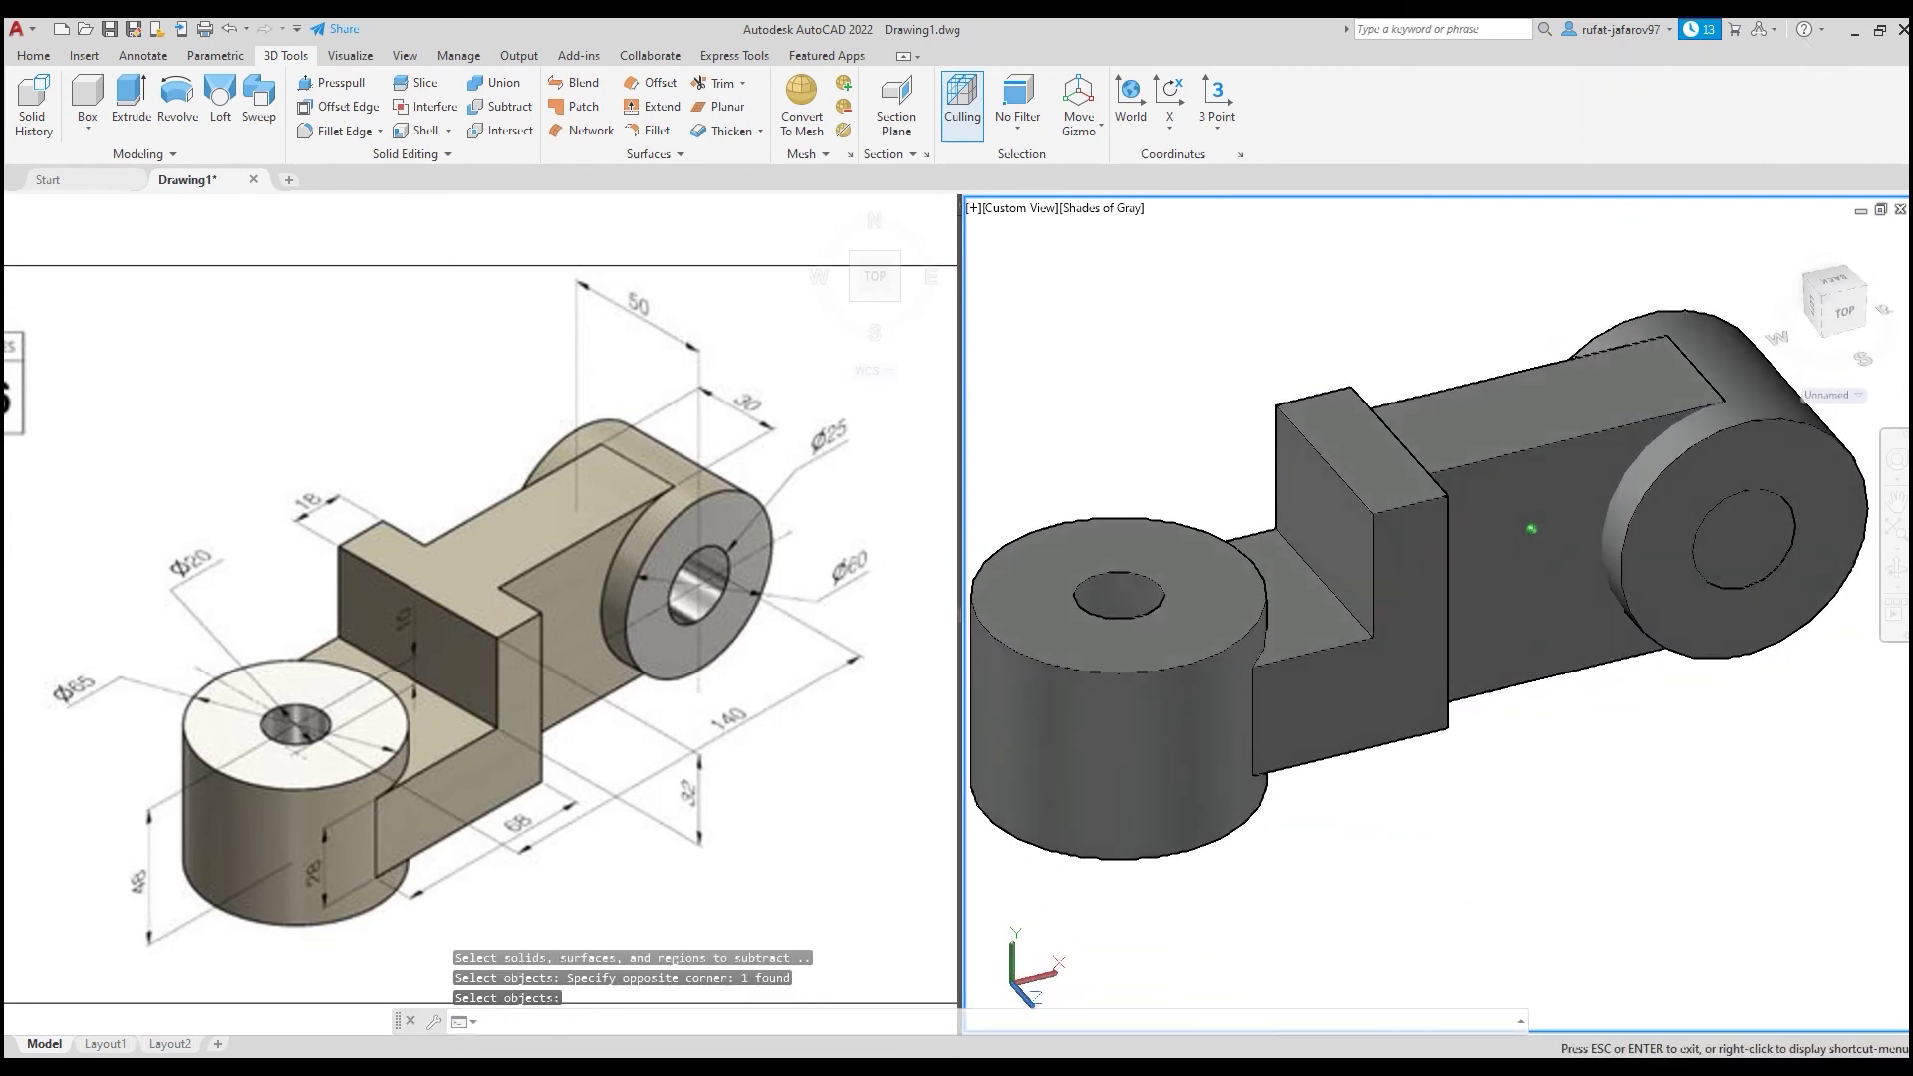
pyautogui.press('Return')
pyautogui.press('Return')
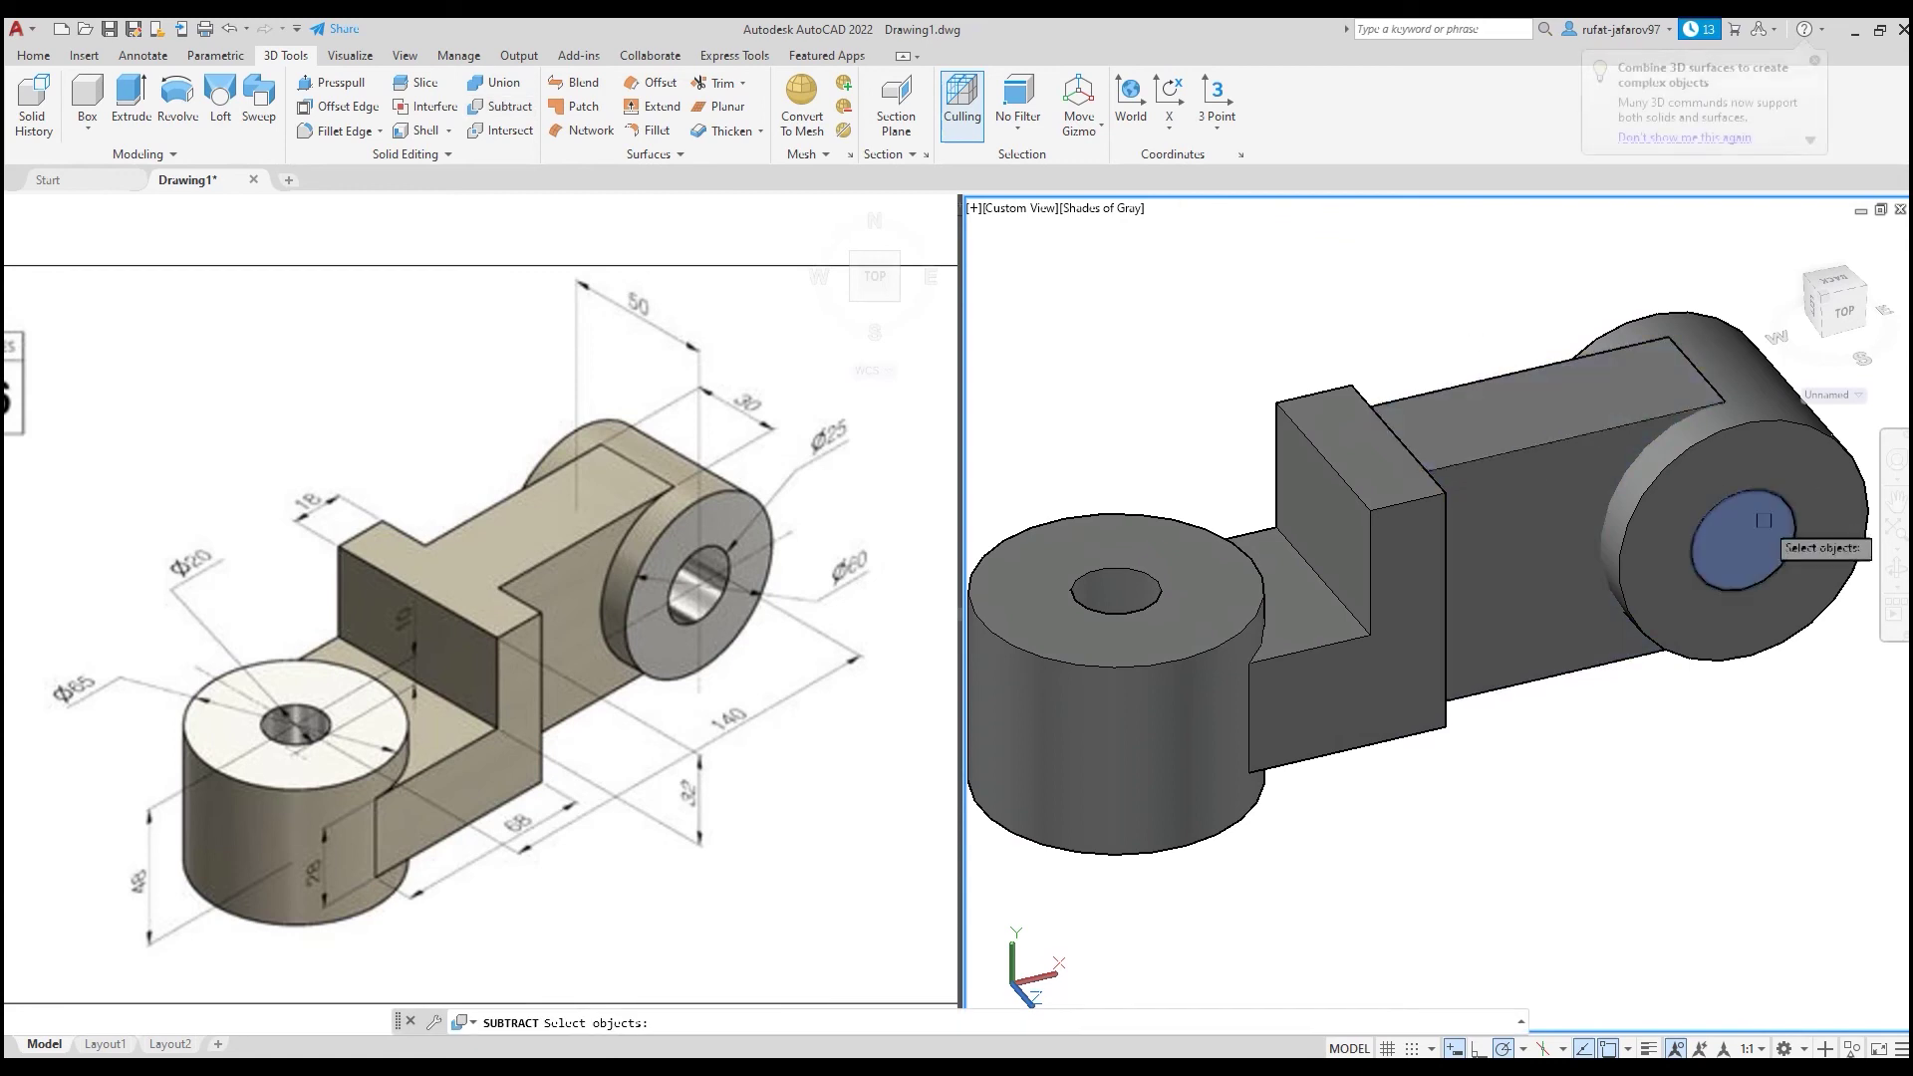
# - Subtract the inner hole cylinder from the right boss and orbit to check the bore
pyautogui.click(1708, 542)
pyautogui.click(1582, 429)
pyautogui.moveTo(1566, 389); pyautogui.dragTo(1379, 398, button='middle')
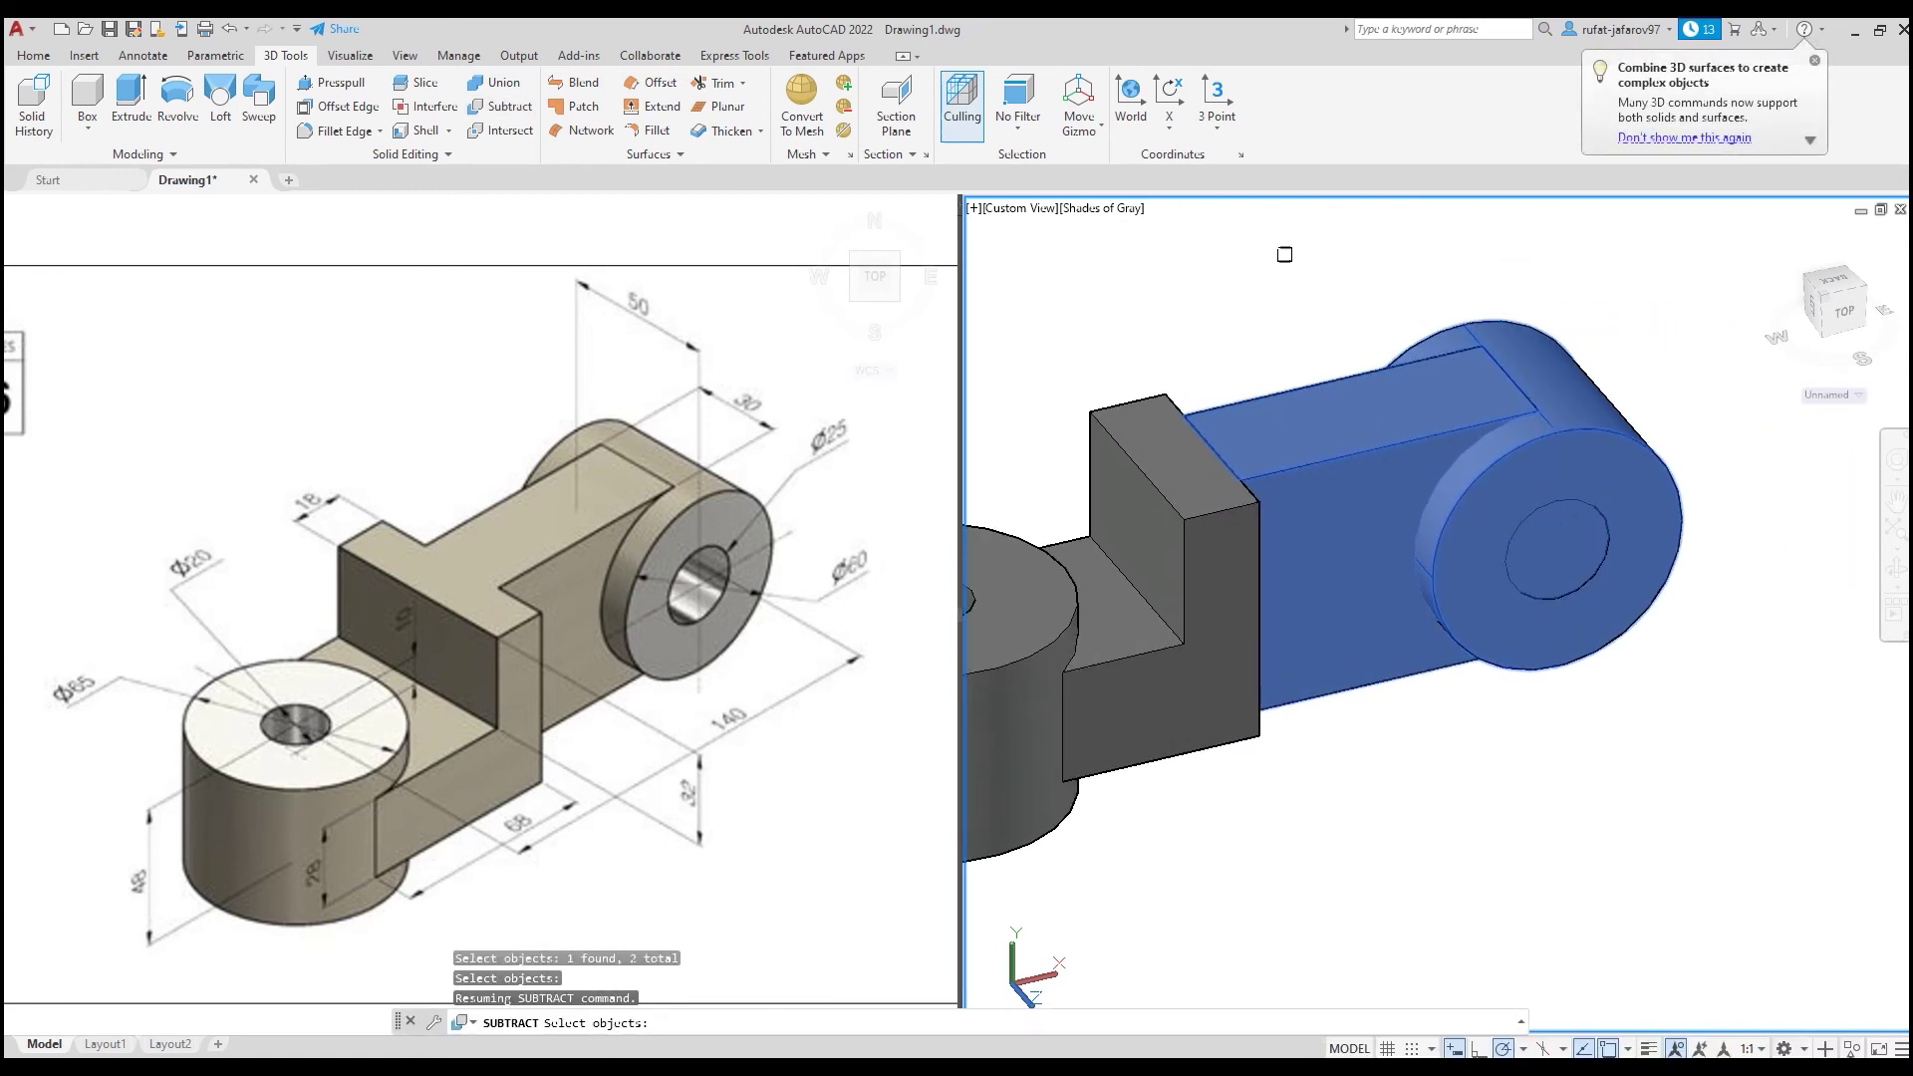
pyautogui.press('Return')
pyautogui.click(1233, 265)
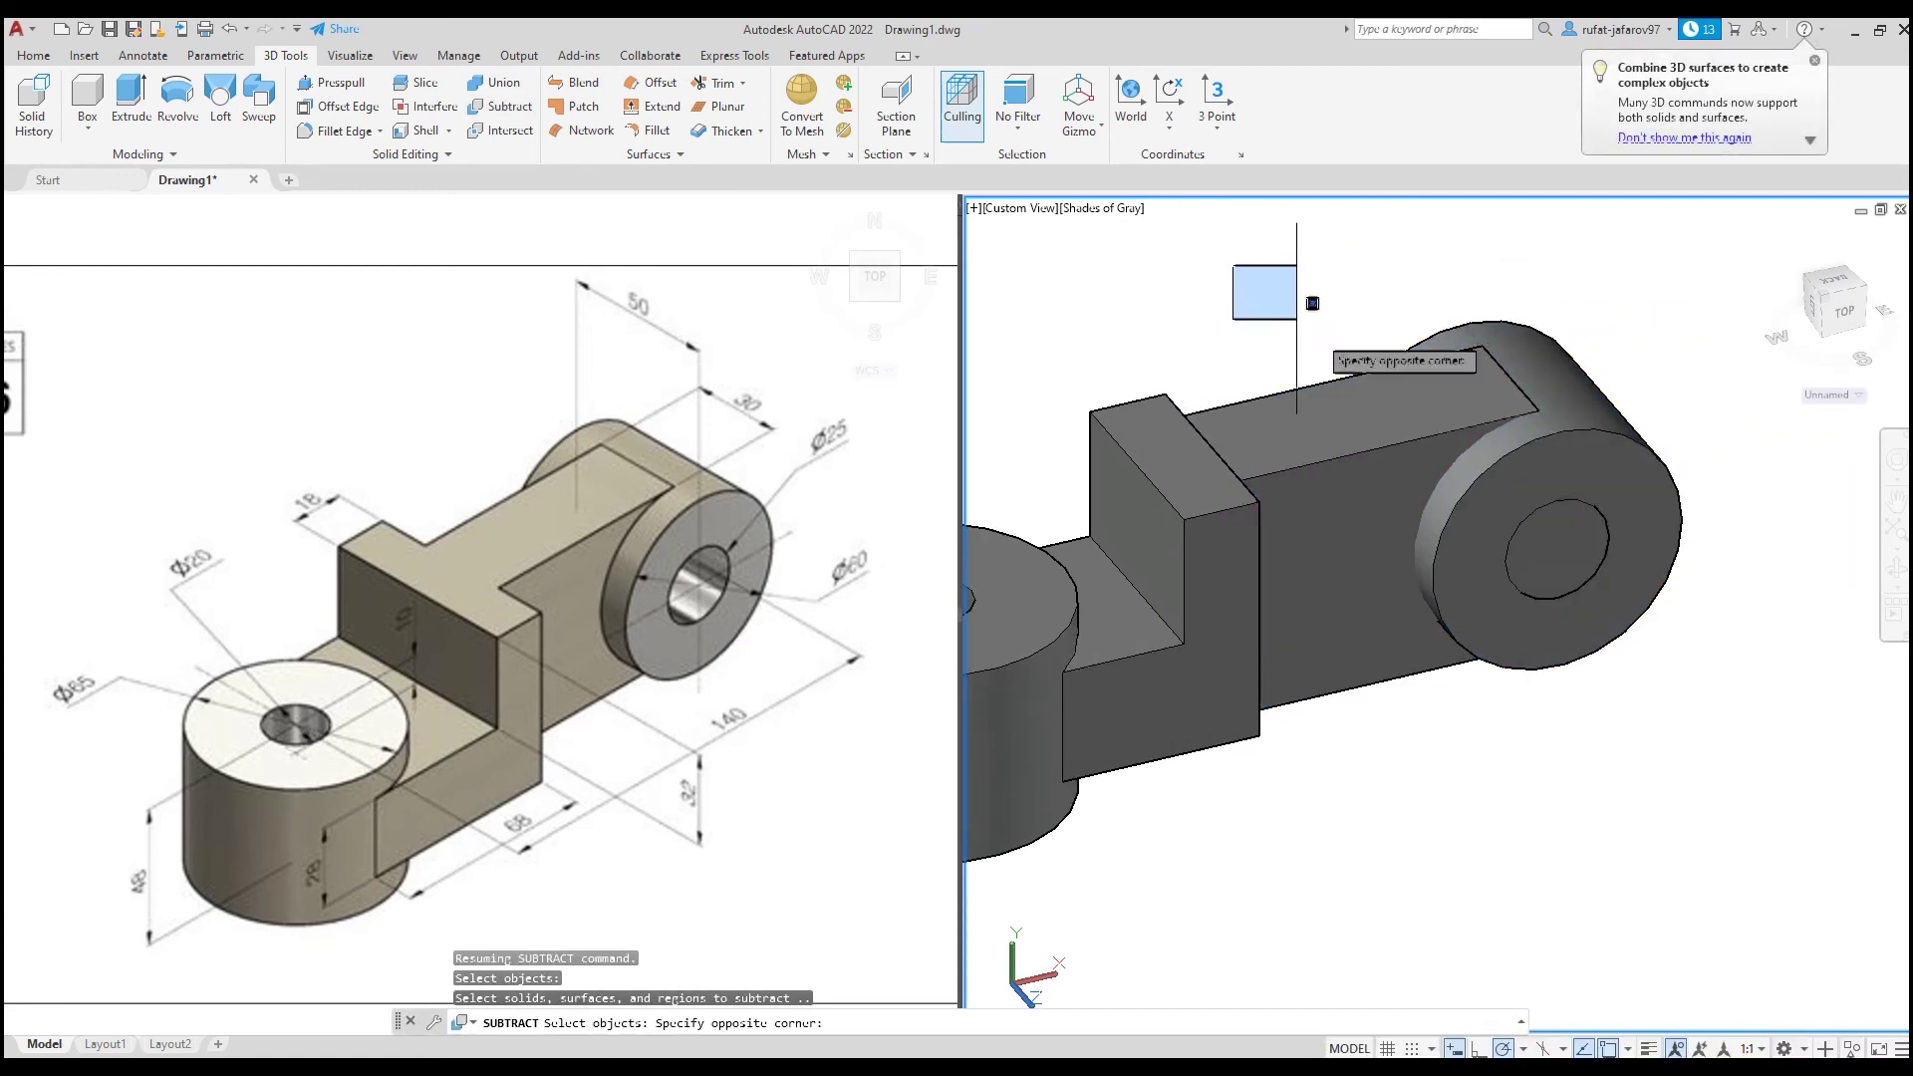
pyautogui.click(1708, 685)
pyautogui.click(1382, 239)
pyautogui.click(1674, 693)
pyautogui.keyDown('shift'); pyautogui.click(1619, 510); pyautogui.keyUp('shift')
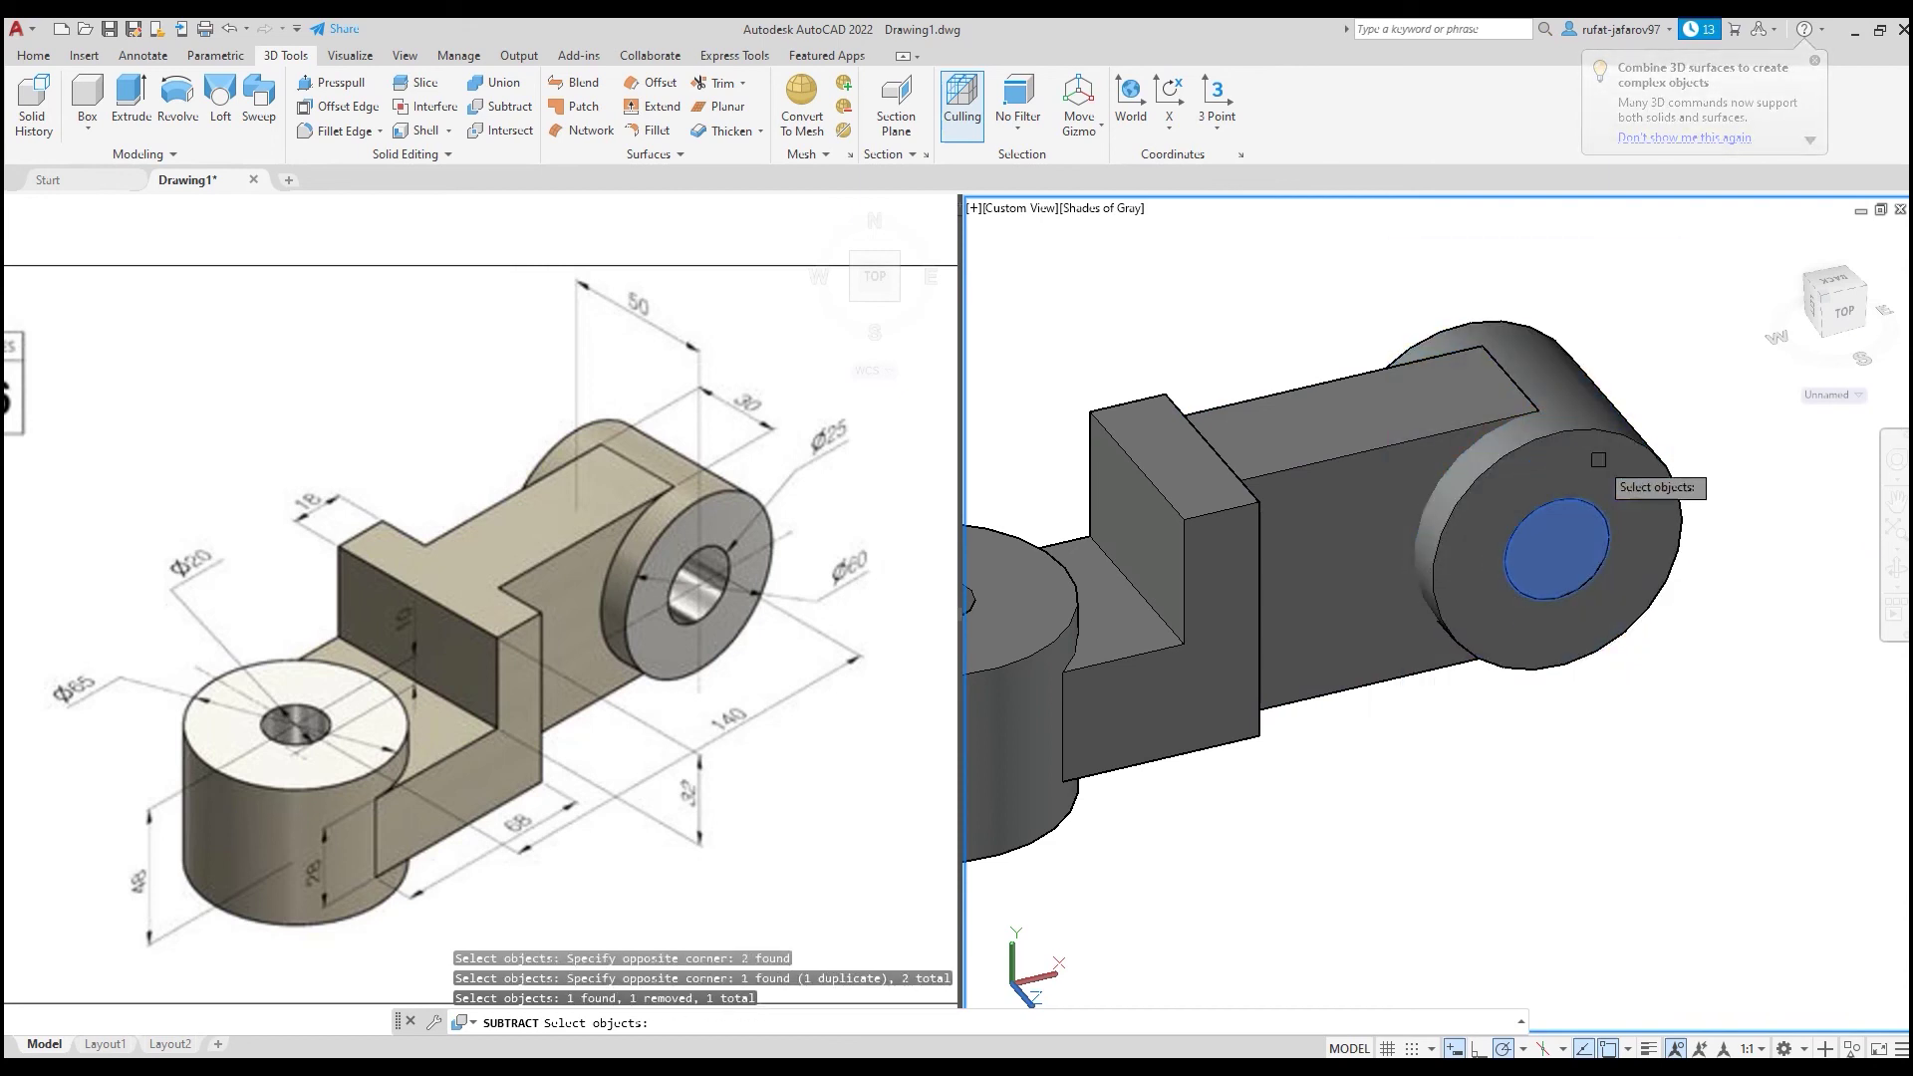
pyautogui.keyDown('shift'); pyautogui.moveTo(1619, 510); pyautogui.dragTo(1594, 617, button='middle'); pyautogui.keyUp('shift')
pyautogui.moveTo(1423, 515)
pyautogui.keyDown('shift'); pyautogui.mouseDown(button='middle')
pyautogui.moveTo(1395, 608)
pyautogui.moveTo(1455, 677)
pyautogui.mouseUp(button='middle'); pyautogui.keyUp('shift')
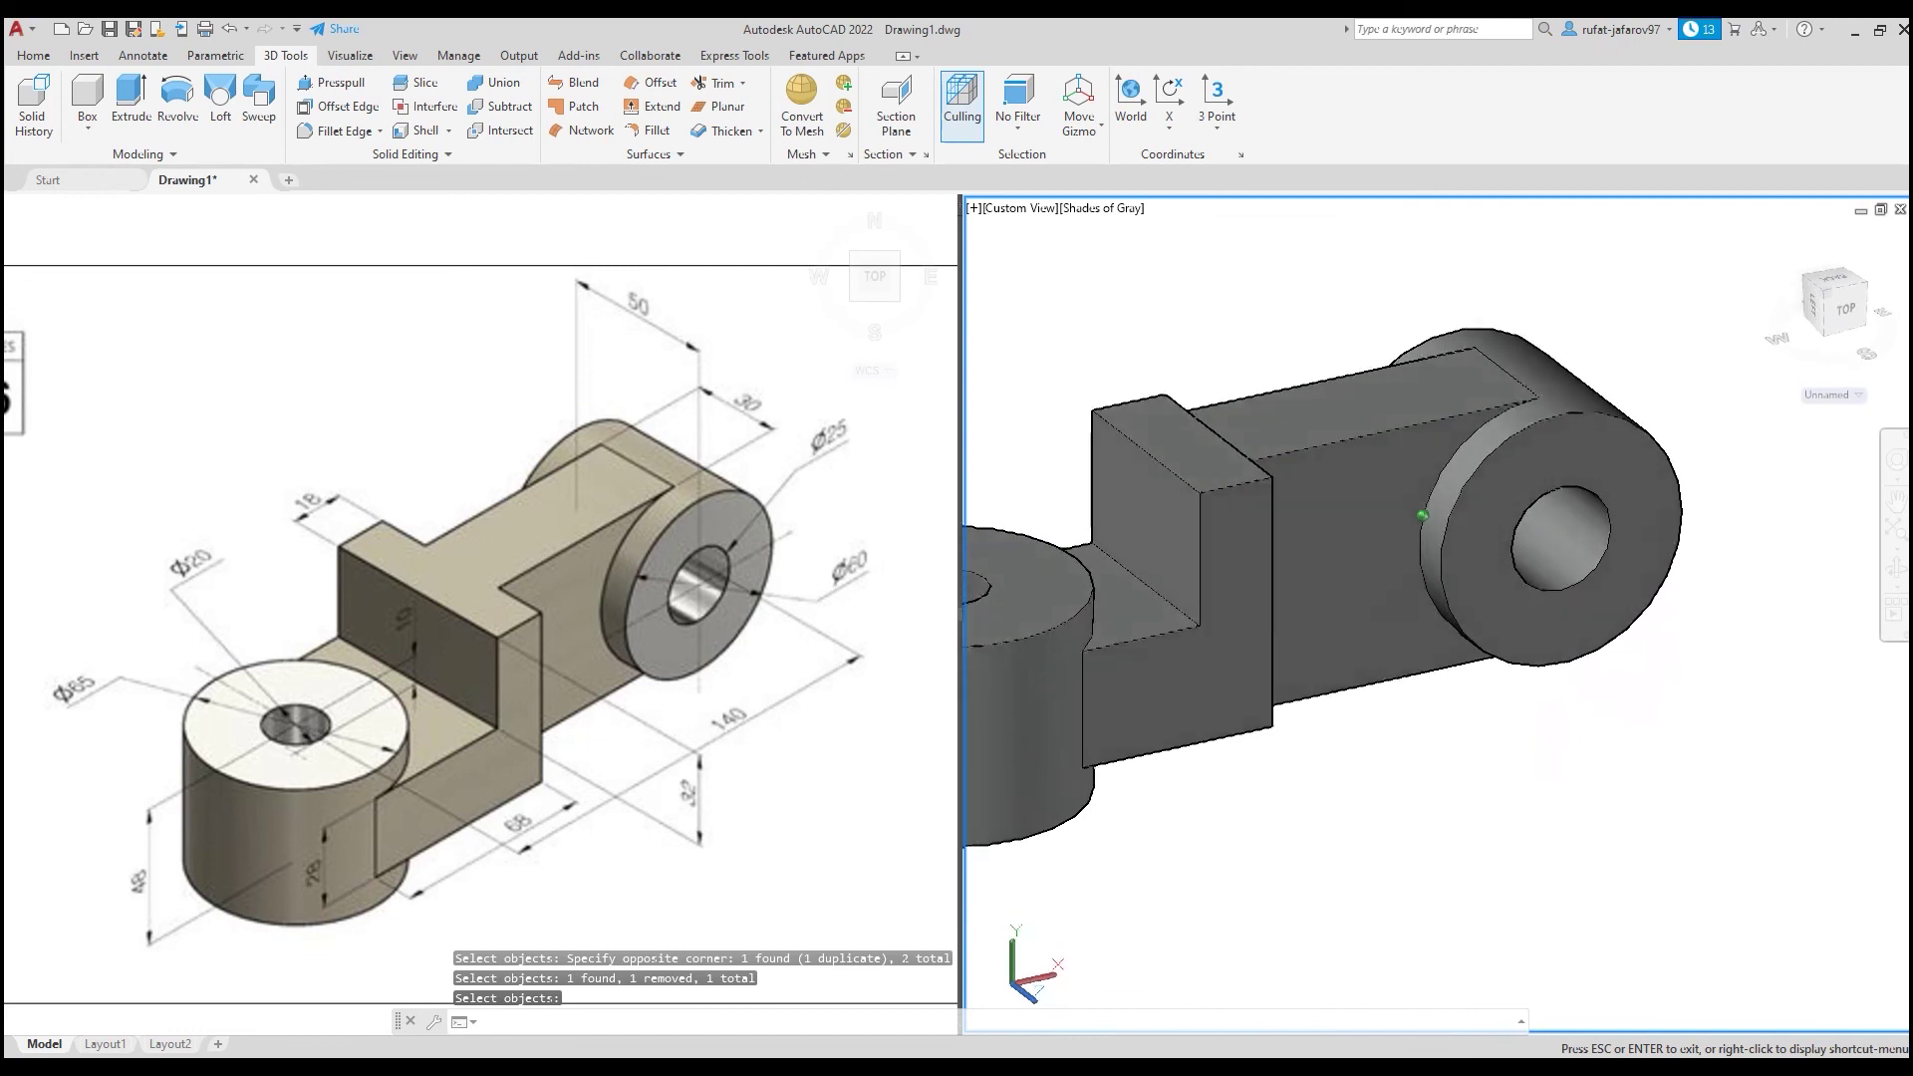
pyautogui.keyDown('shift'); pyautogui.moveTo(1423, 515); pyautogui.dragTo(1454, 597, button='middle'); pyautogui.keyUp('shift')
pyautogui.scroll(-5, 1455, 618)
pyautogui.scroll(3, 1455, 618)
pyautogui.scroll(2, 1568, 676)
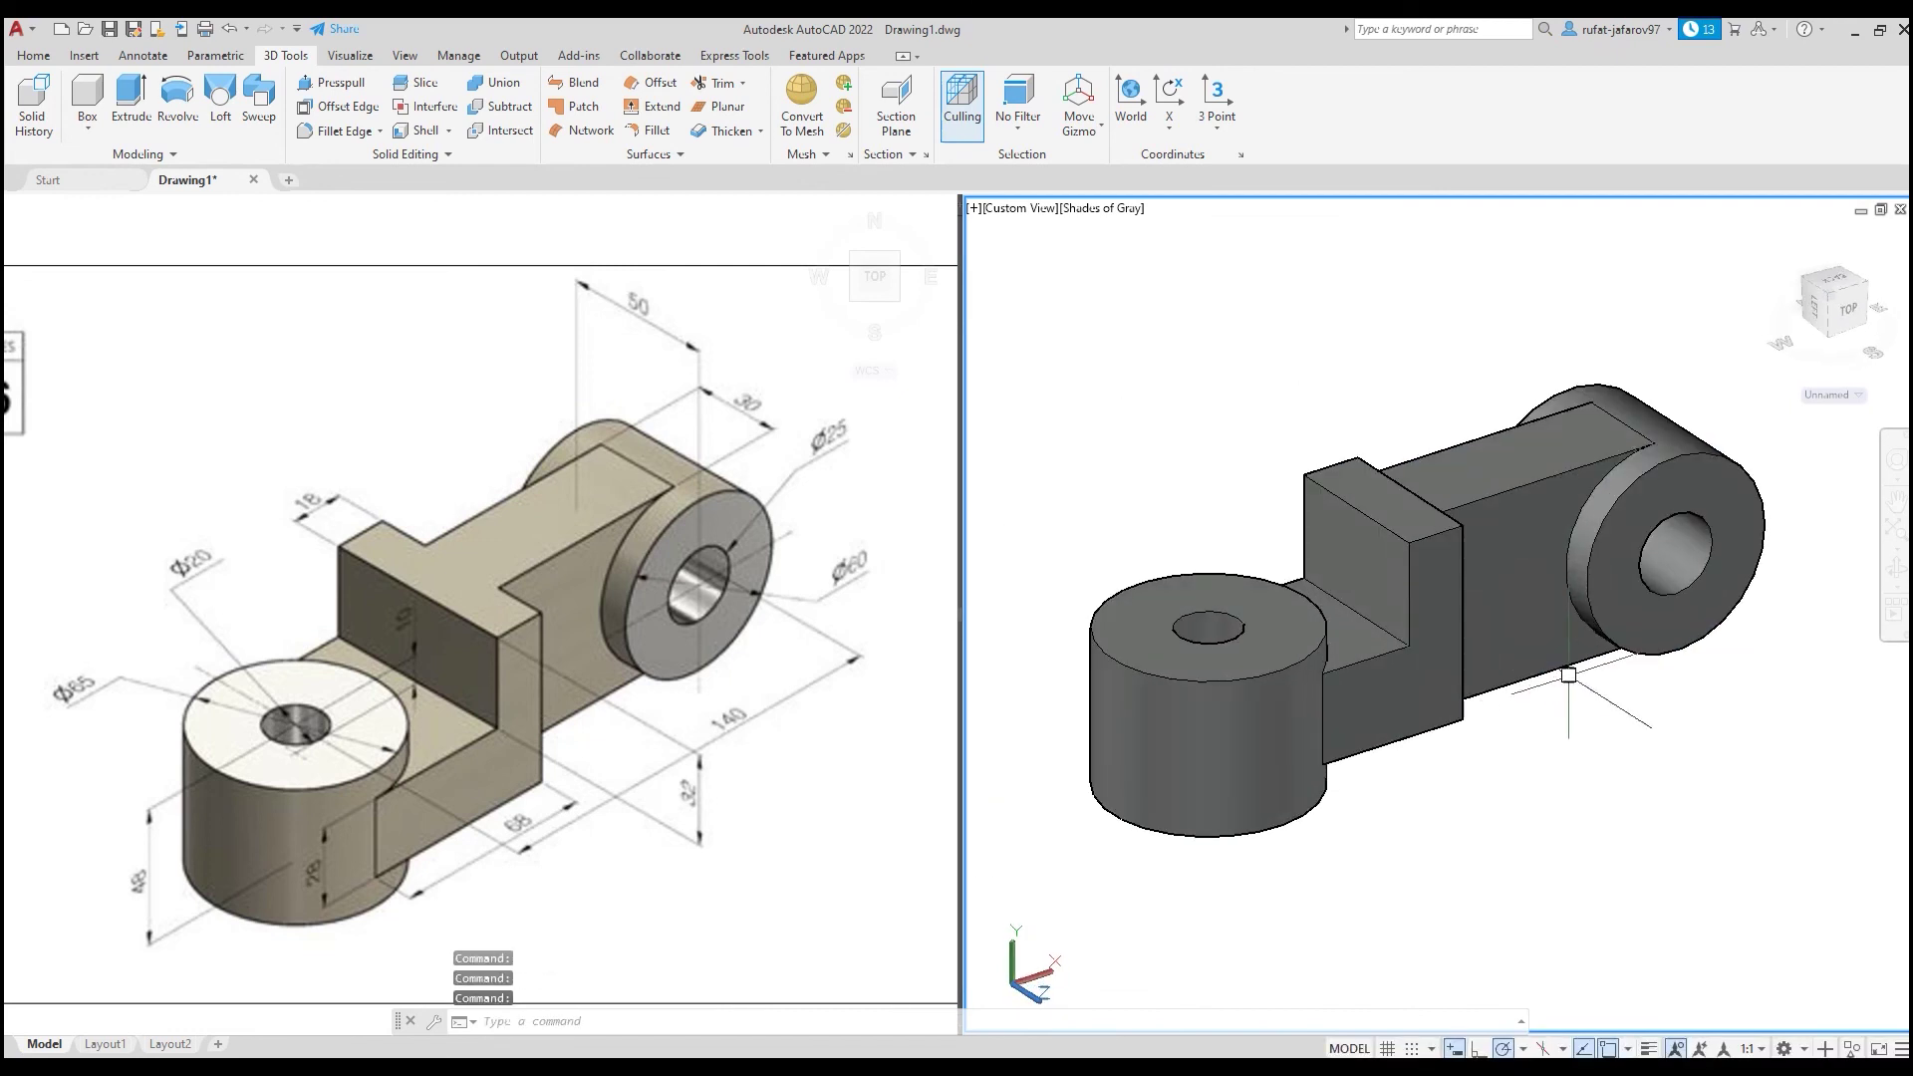
# - Union the bored left cylinder with the L-shaped block and review the finished bracket
pyautogui.click(495, 83)
pyautogui.click(1335, 747)
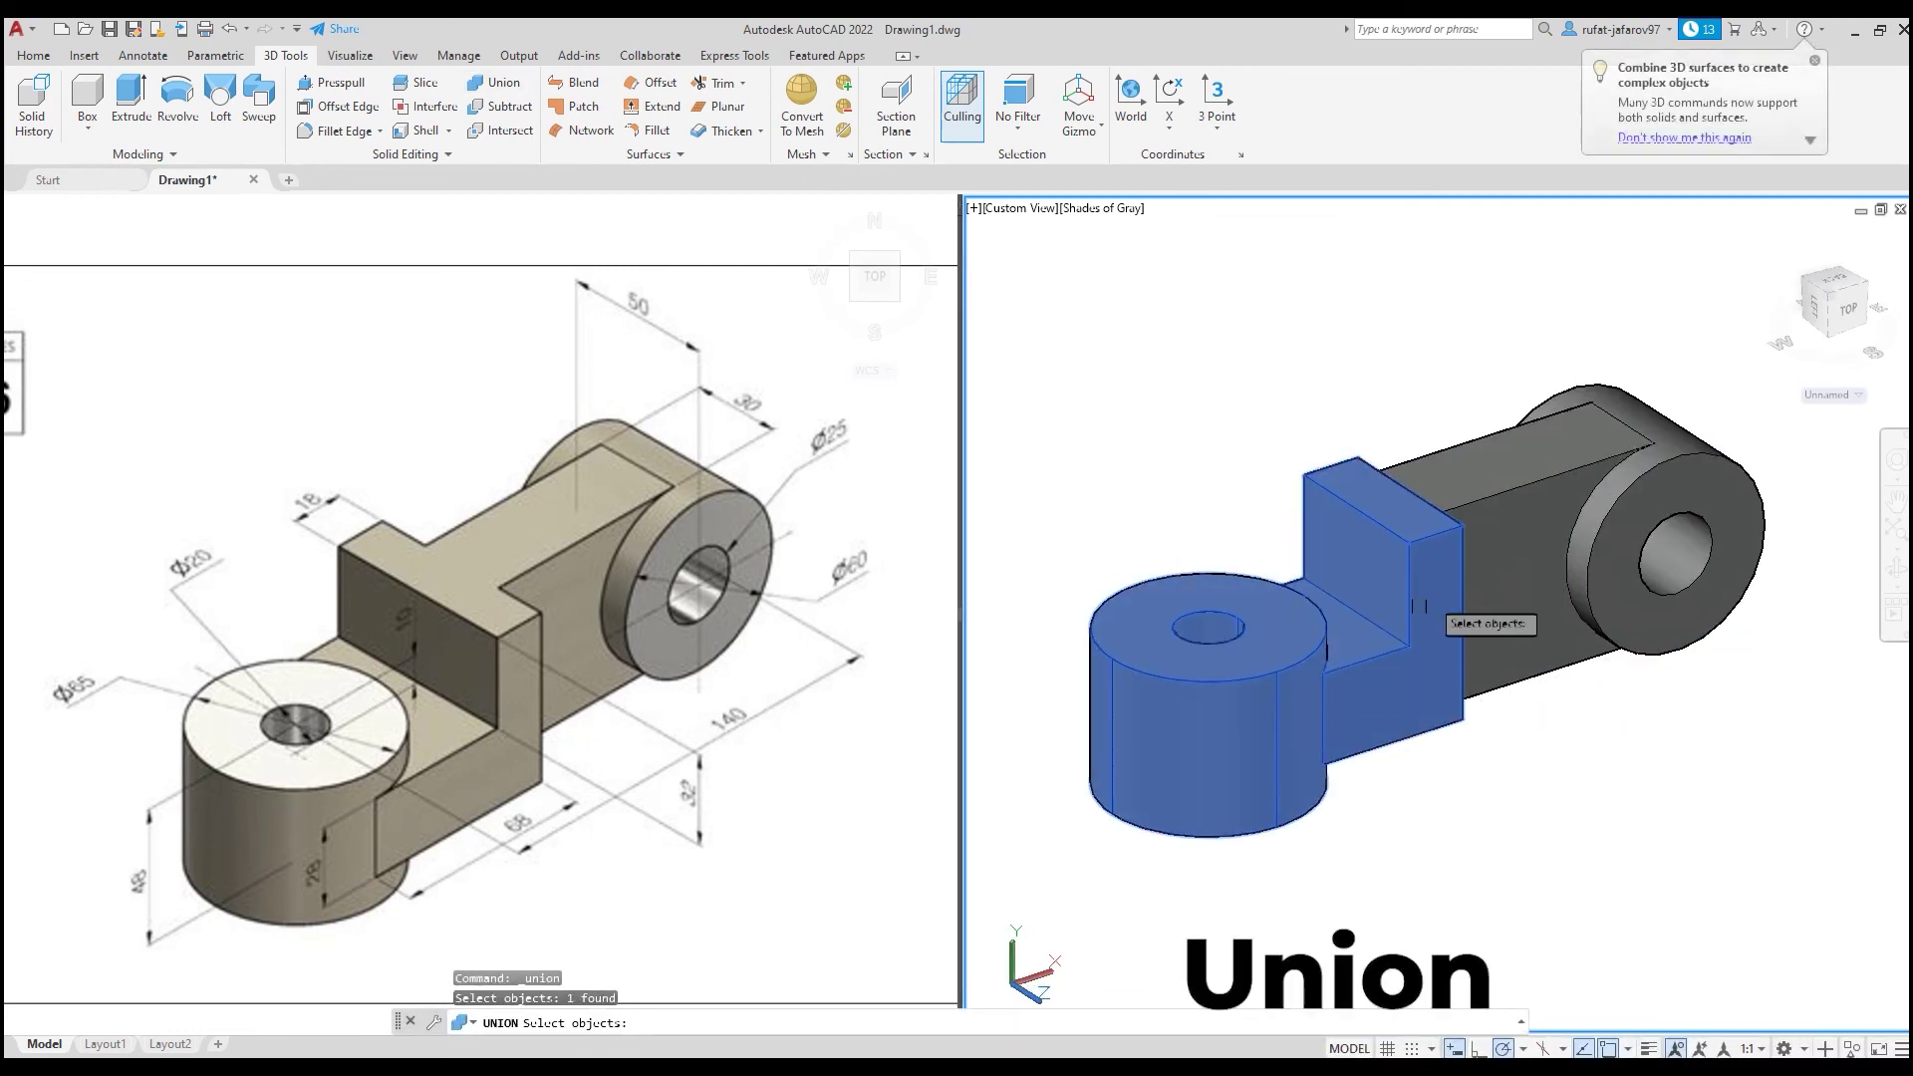
pyautogui.click(1494, 557)
pyautogui.moveTo(1549, 498)
pyautogui.keyDown('shift'); pyautogui.mouseDown(button='middle')
pyautogui.moveTo(1549, 598)
pyautogui.moveTo(1494, 408)
pyautogui.mouseUp(button='middle'); pyautogui.keyUp('shift')
pyautogui.press('Return')
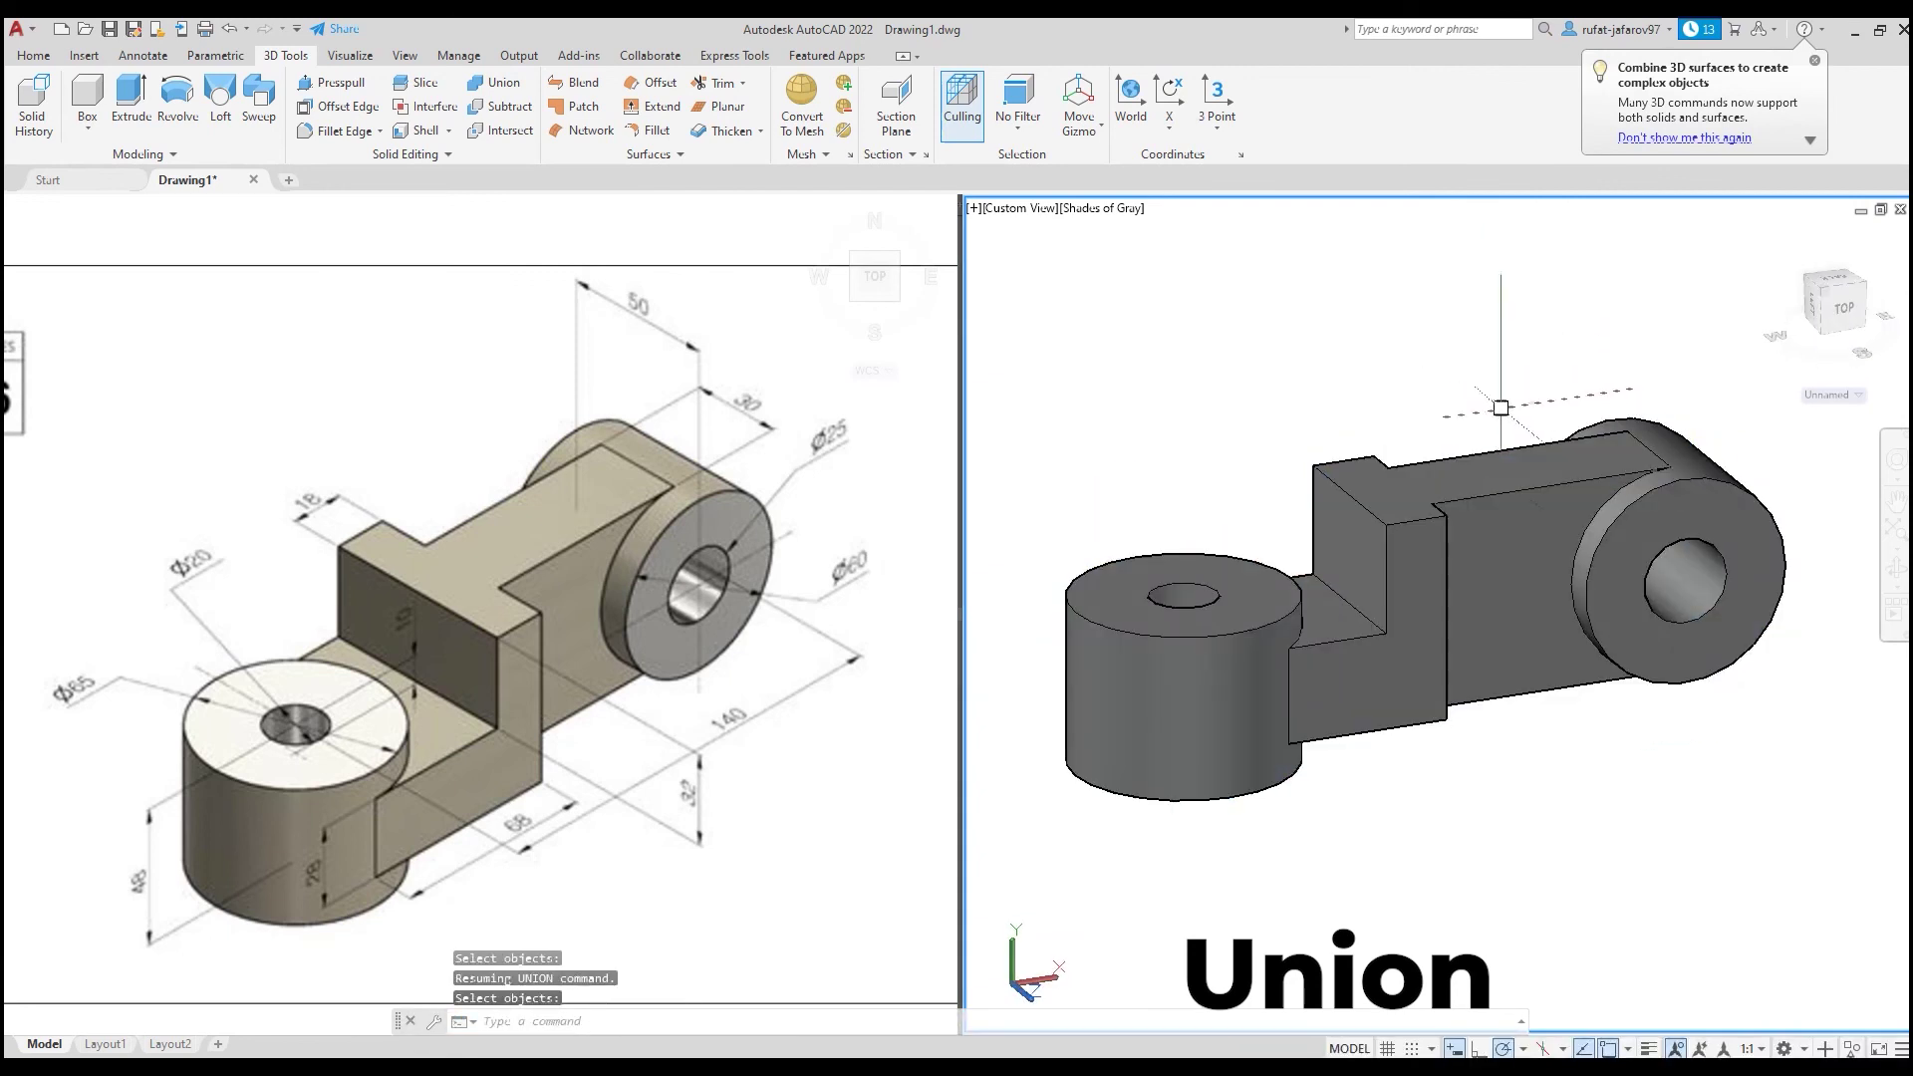
pyautogui.press('Escape')
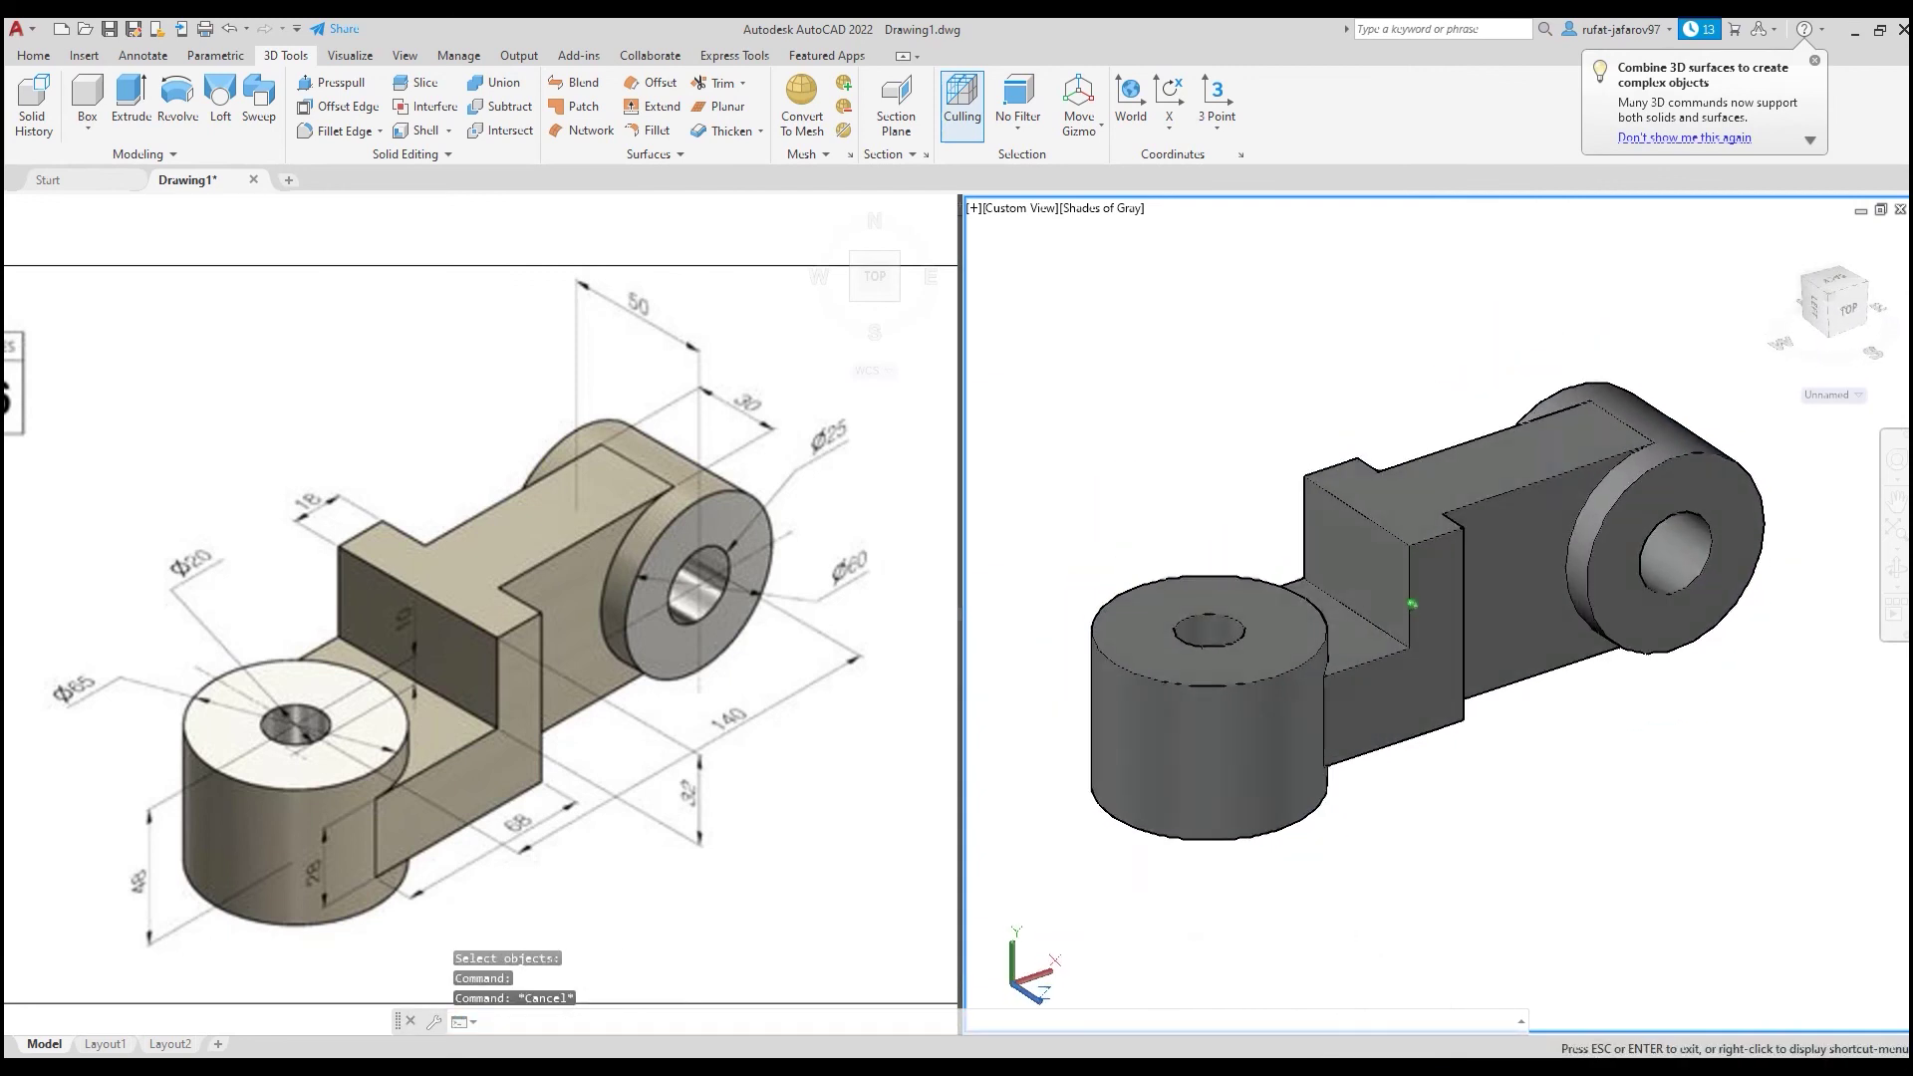
pyautogui.scroll(2, 1626, 528)
pyautogui.keyDown('shift'); pyautogui.moveTo(1626, 528); pyautogui.dragTo(1516, 465, button='middle'); pyautogui.keyUp('shift')
pyautogui.scroll(-3, 1626, 528)
pyautogui.scroll(2, 1625, 528)
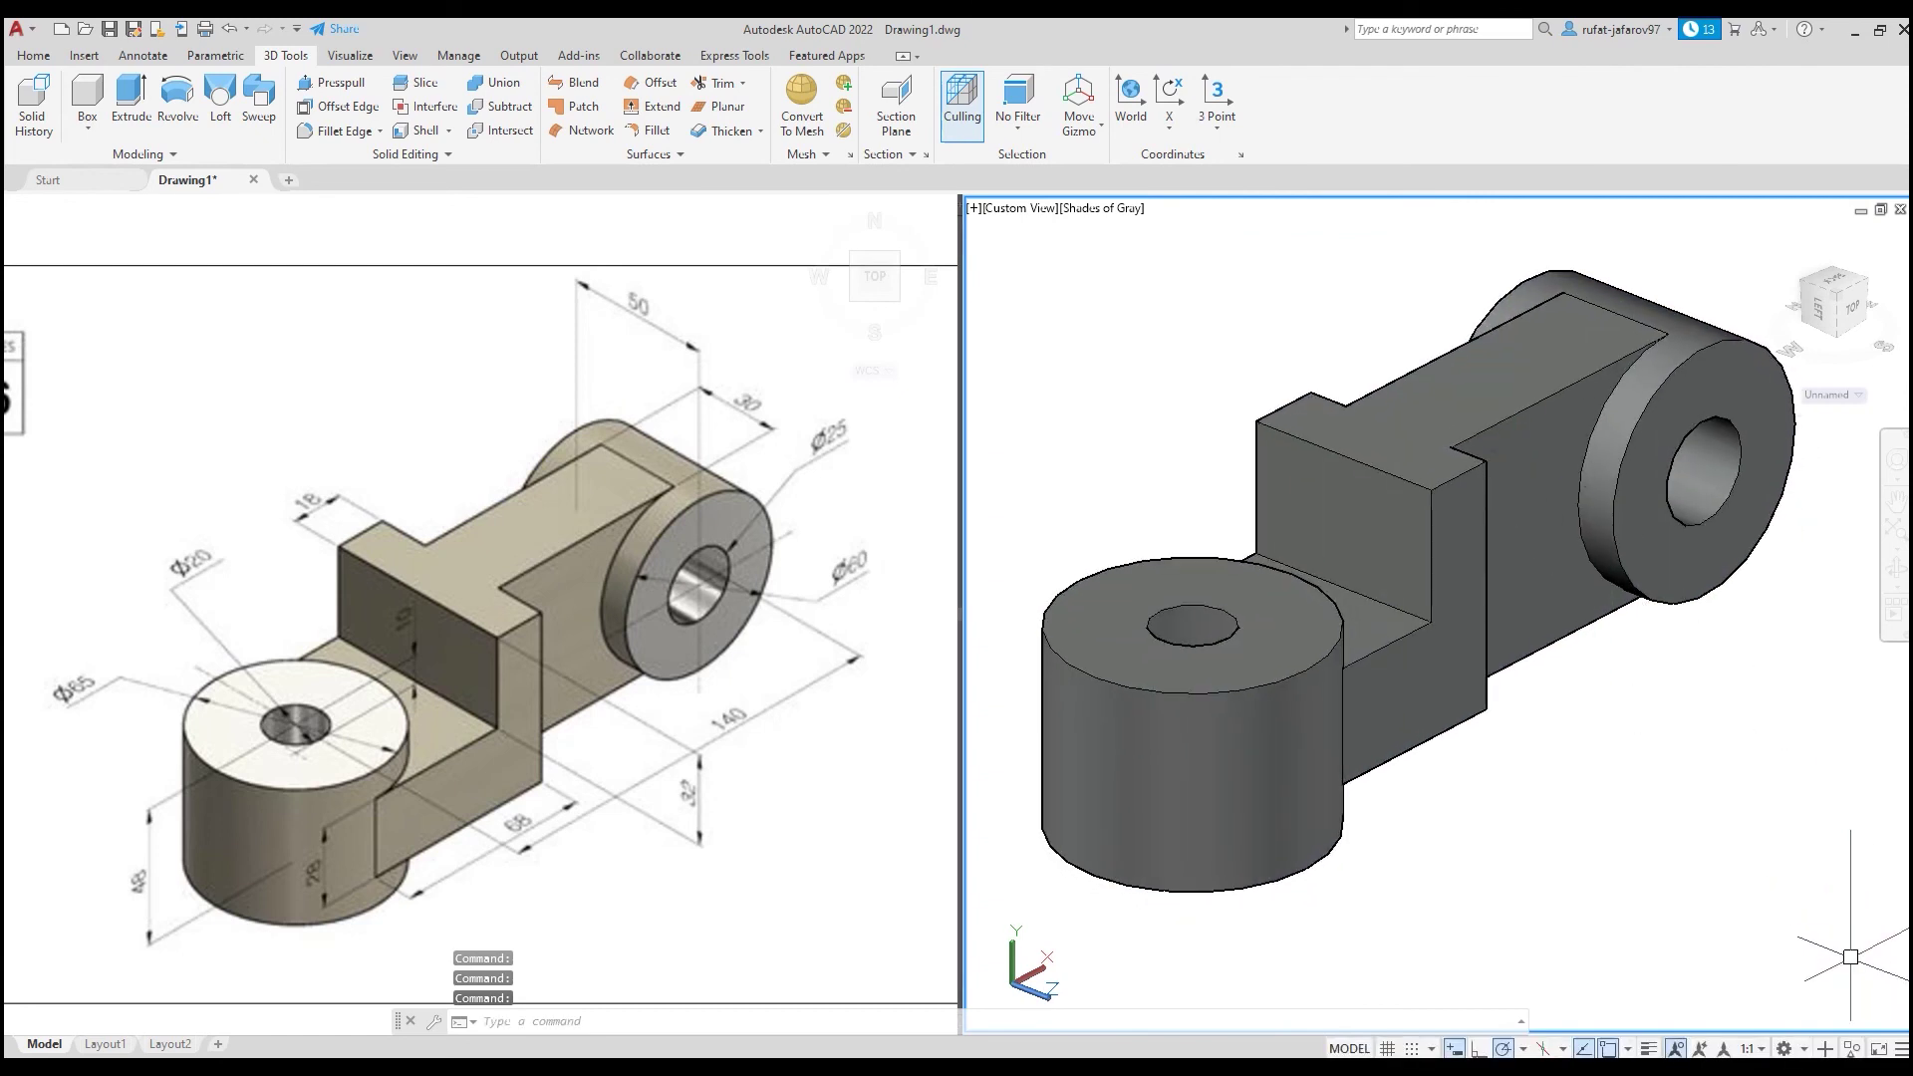